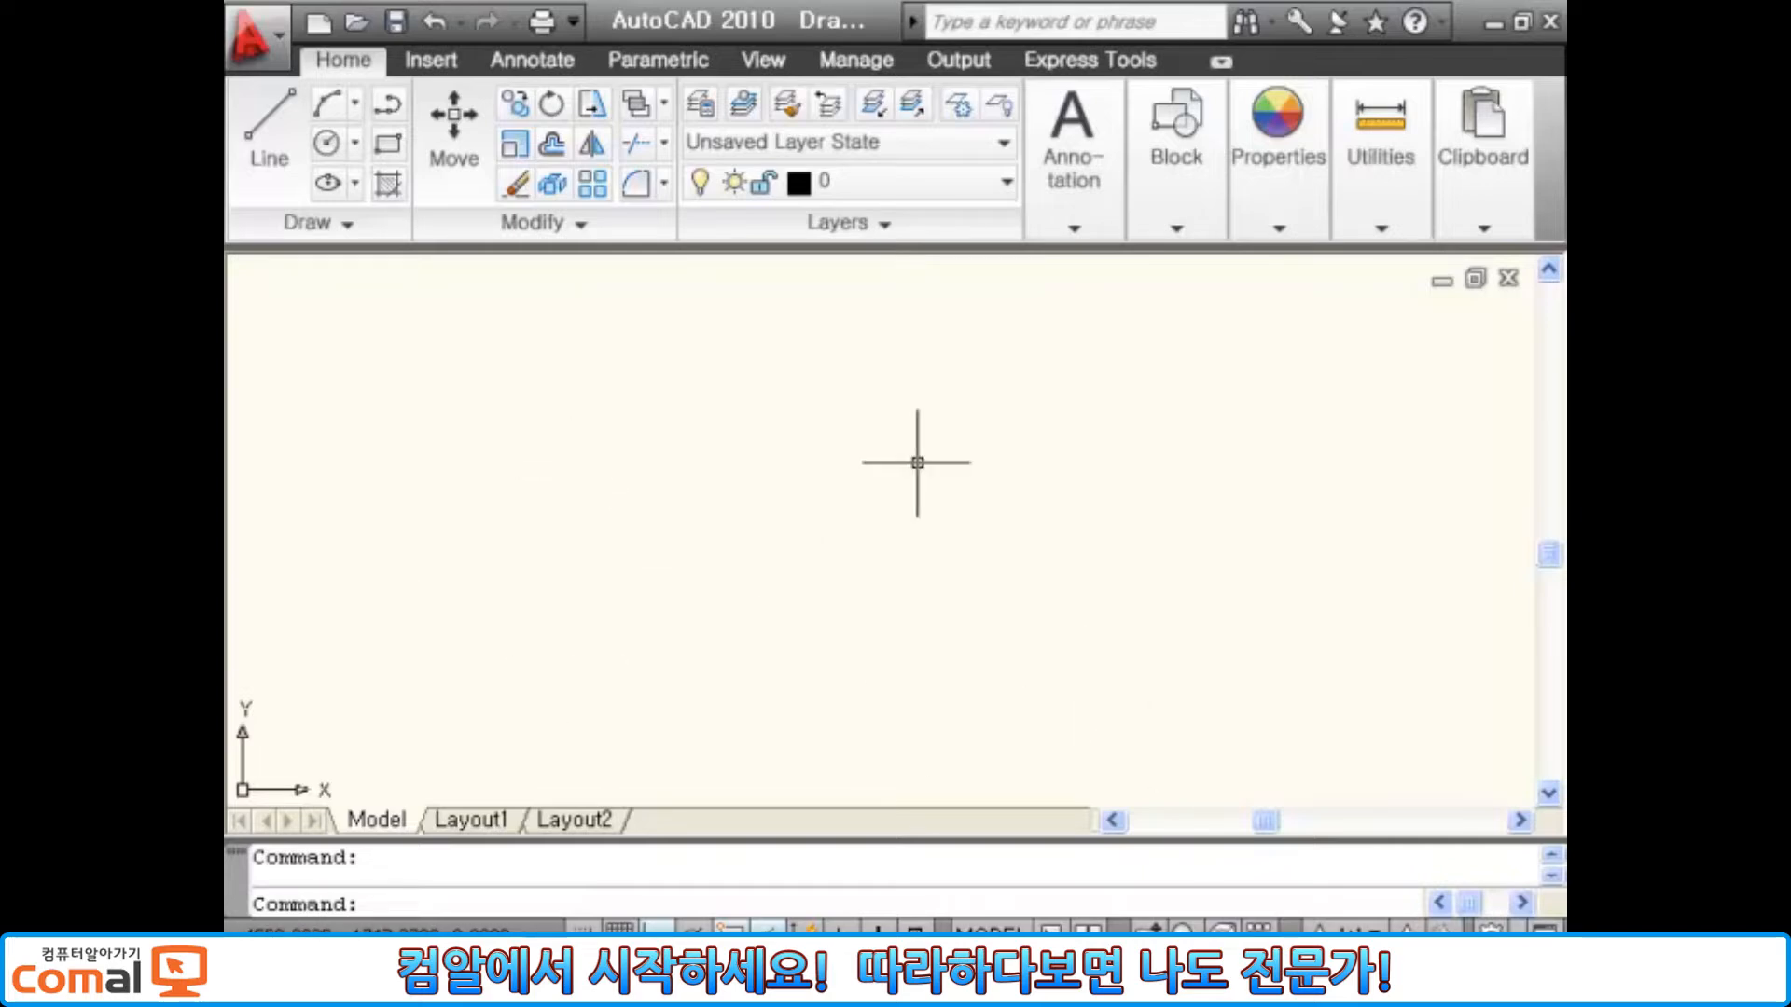
- Draw a single horizontal line across the upper part of the empty drawing
type("l")
key("space")
left_click(551, 402)
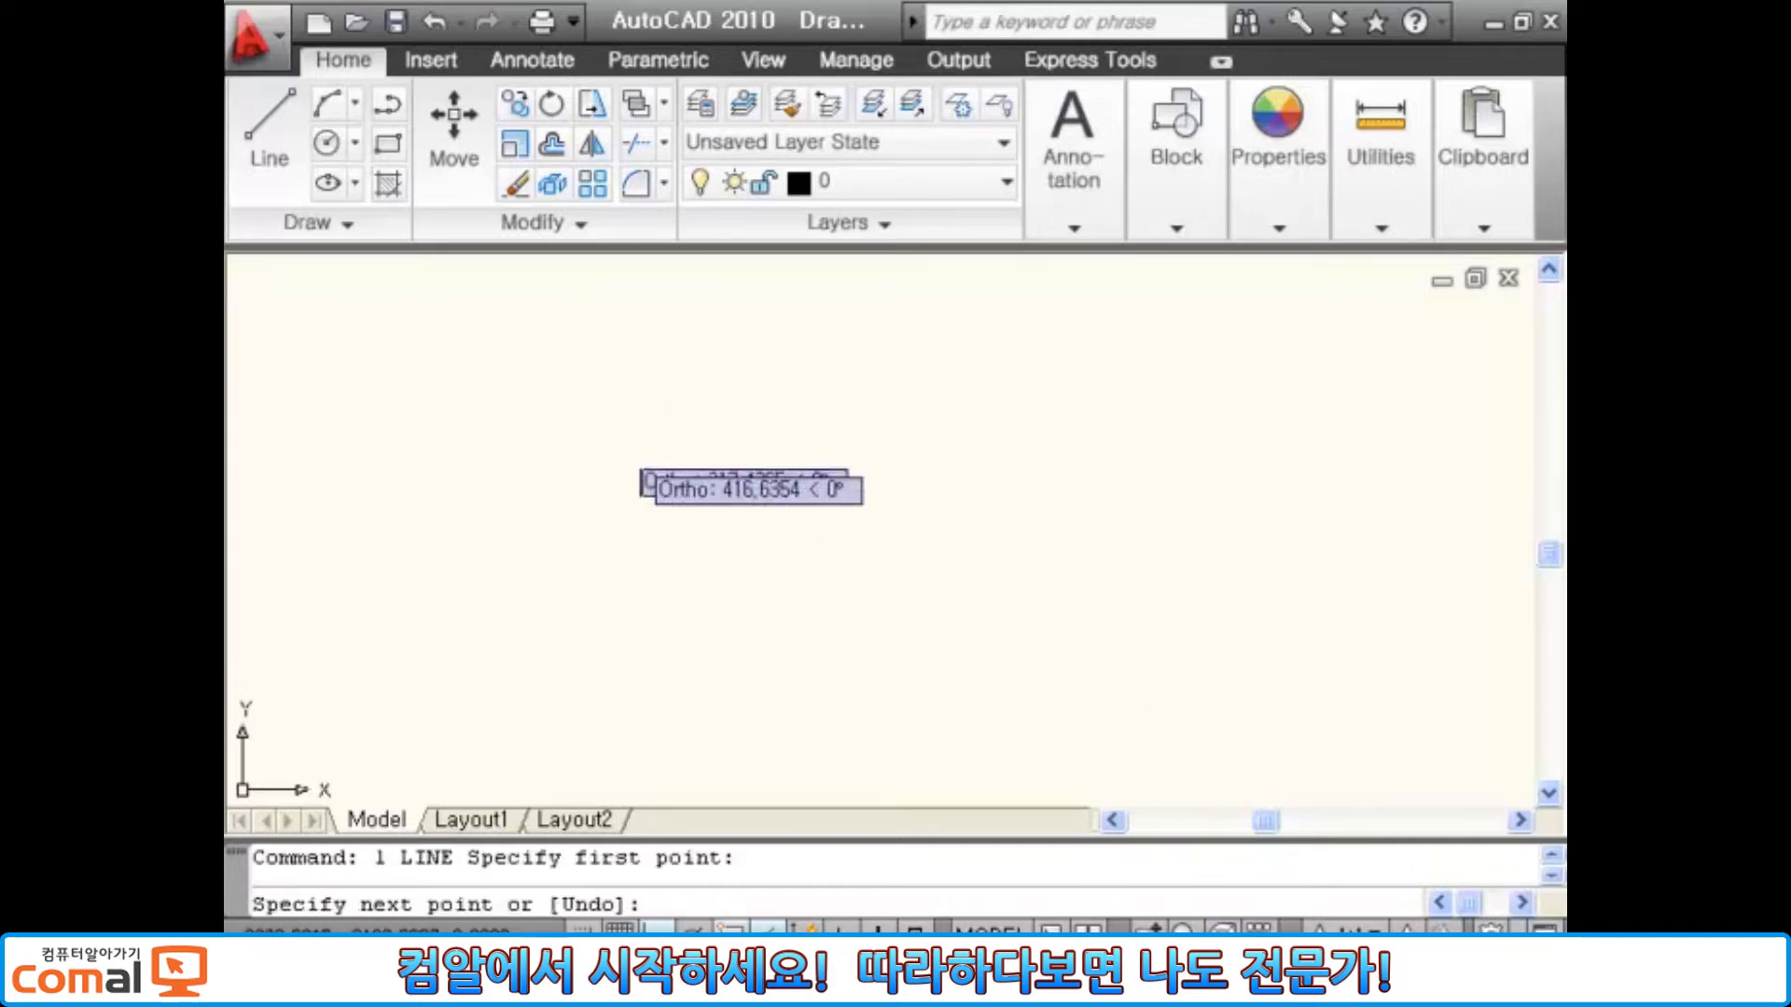
left_click(963, 398)
key("space")
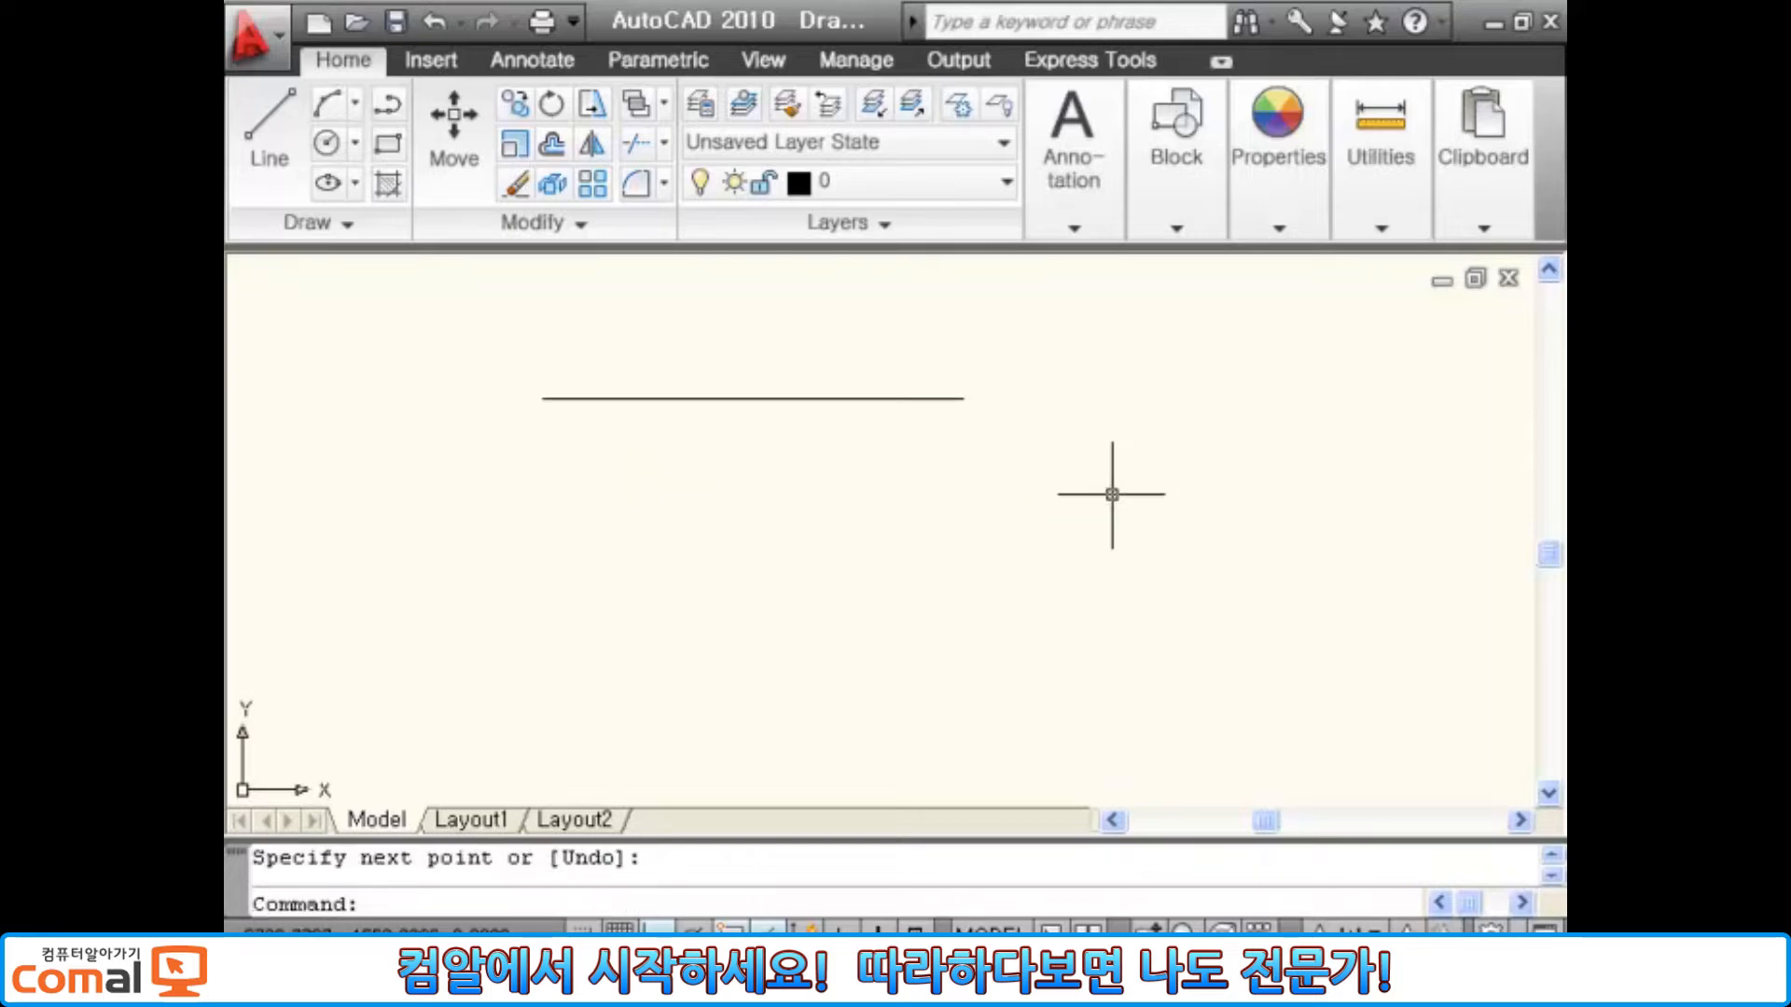
- Draw a three-point arc bulging upward below the horizontal line, roughly as wide as the line
type("a")
key("space")
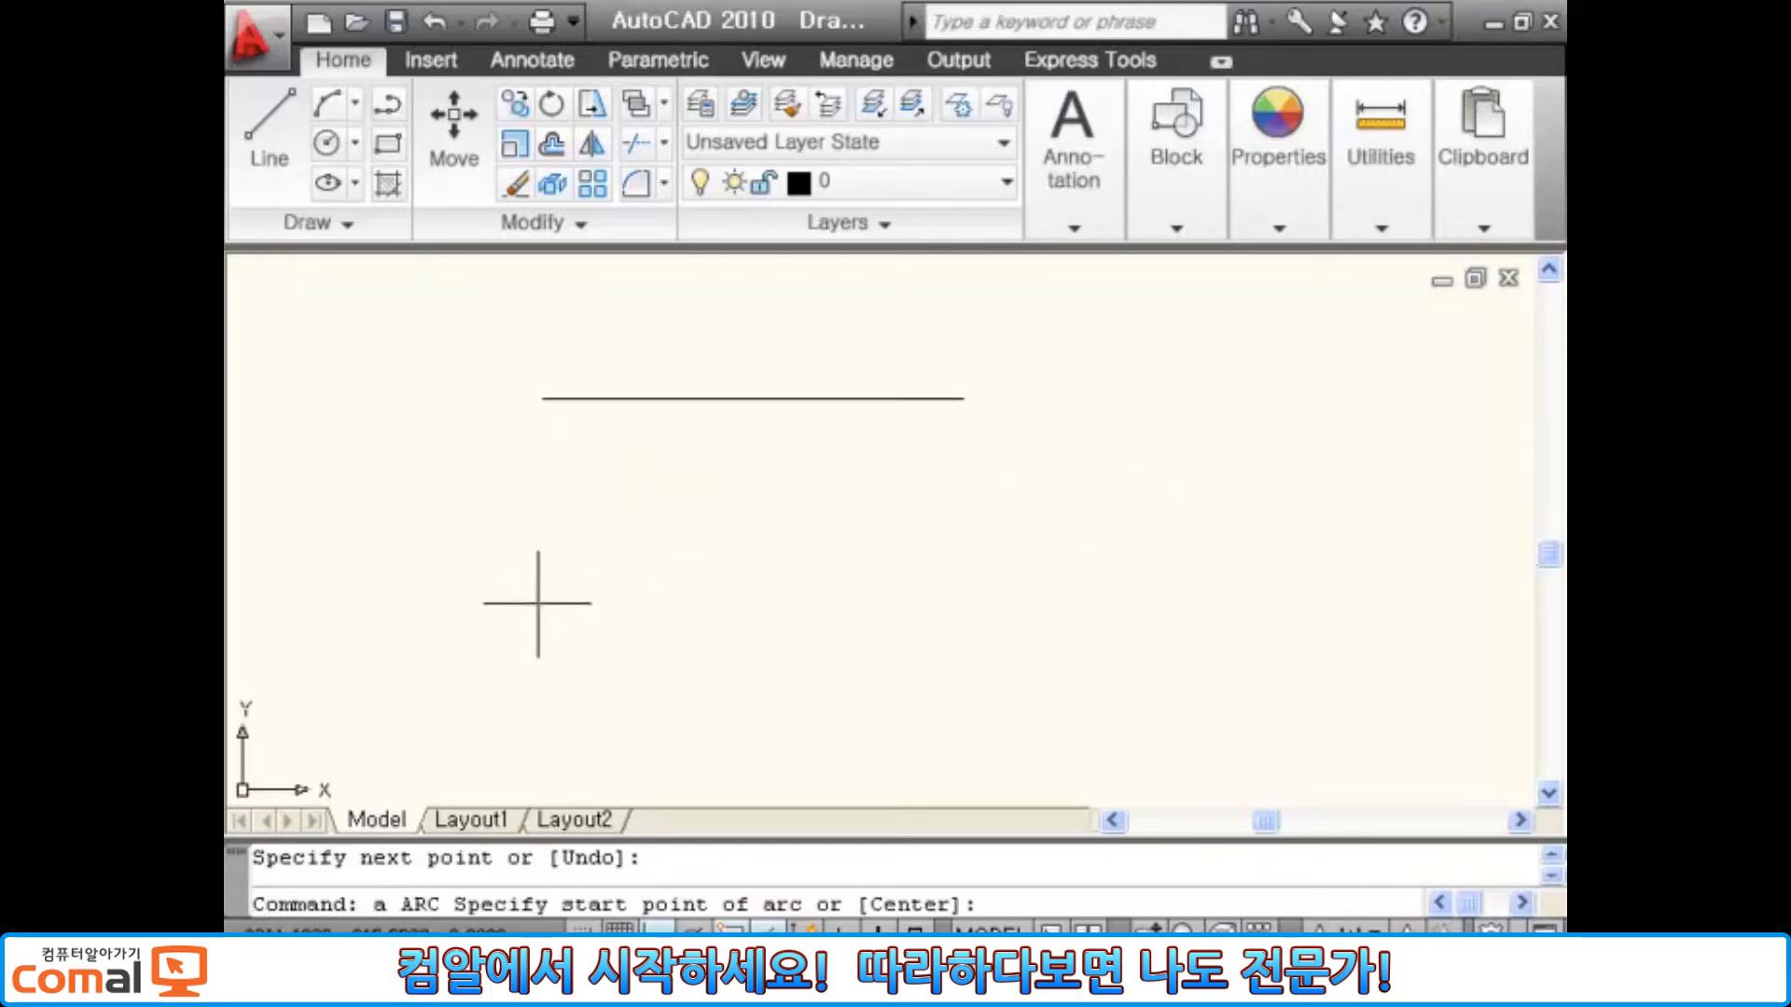
left_click(537, 603)
left_click(674, 493)
left_click(910, 555)
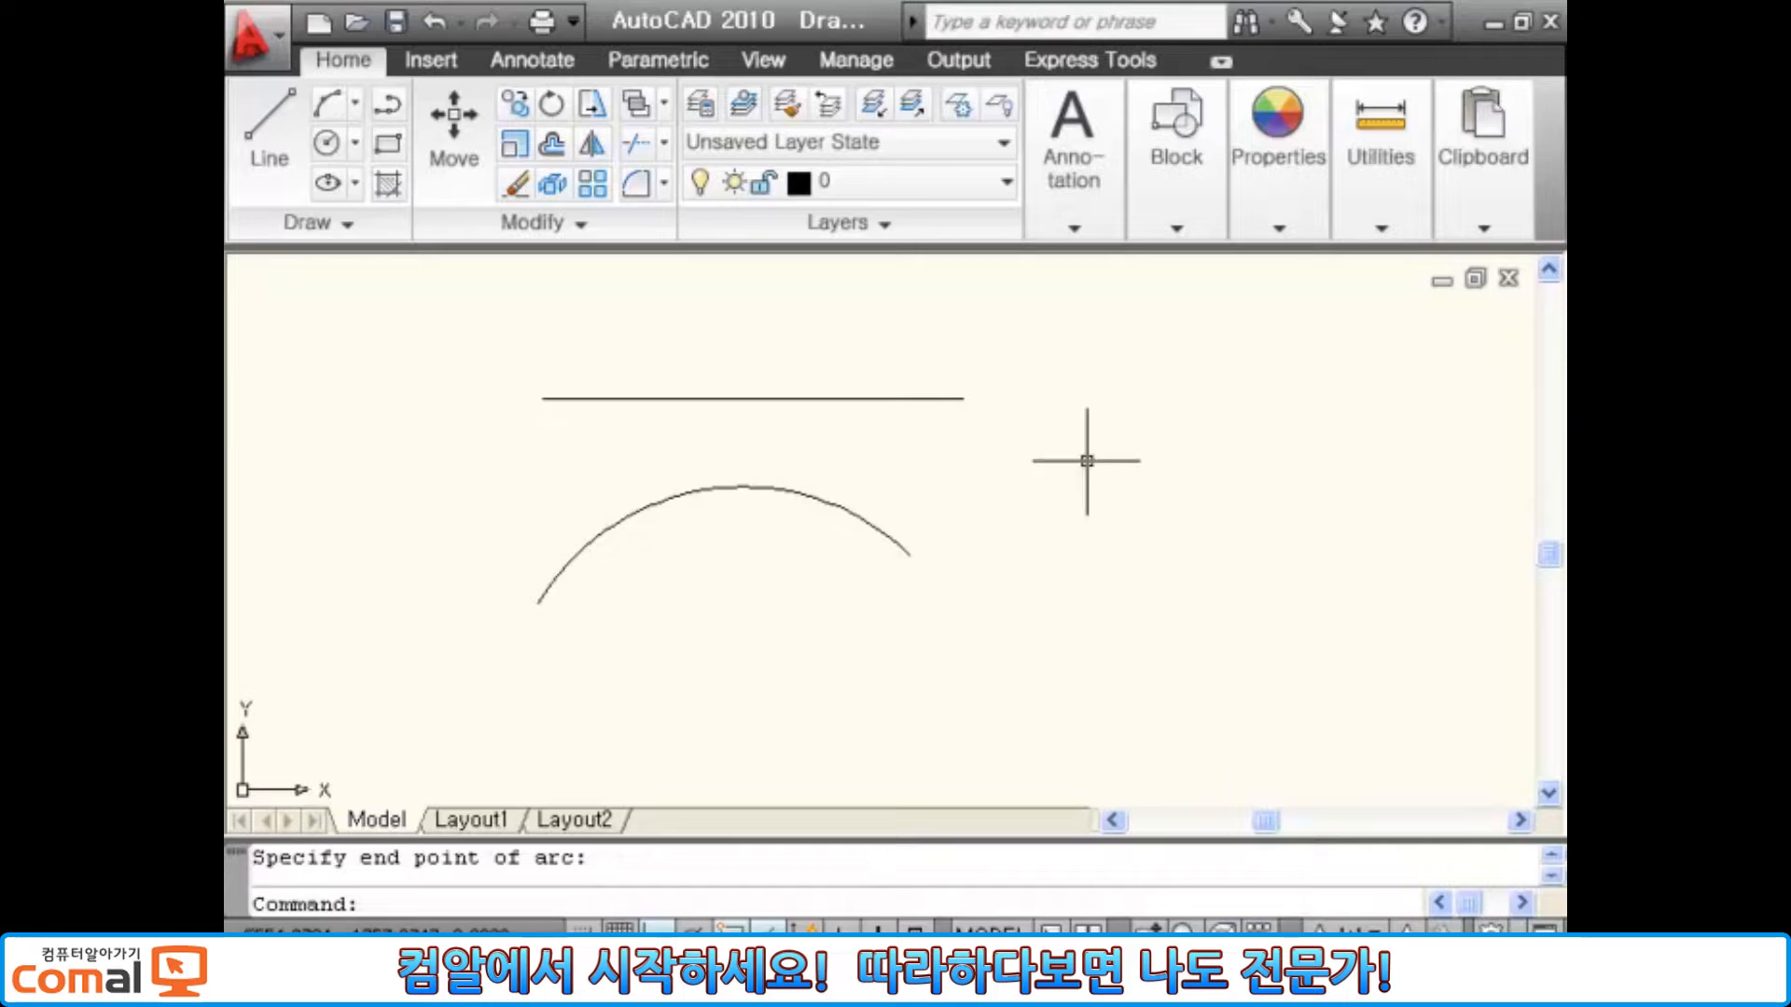
key("space")
left_click(666, 309)
left_click(666, 450)
key("space")
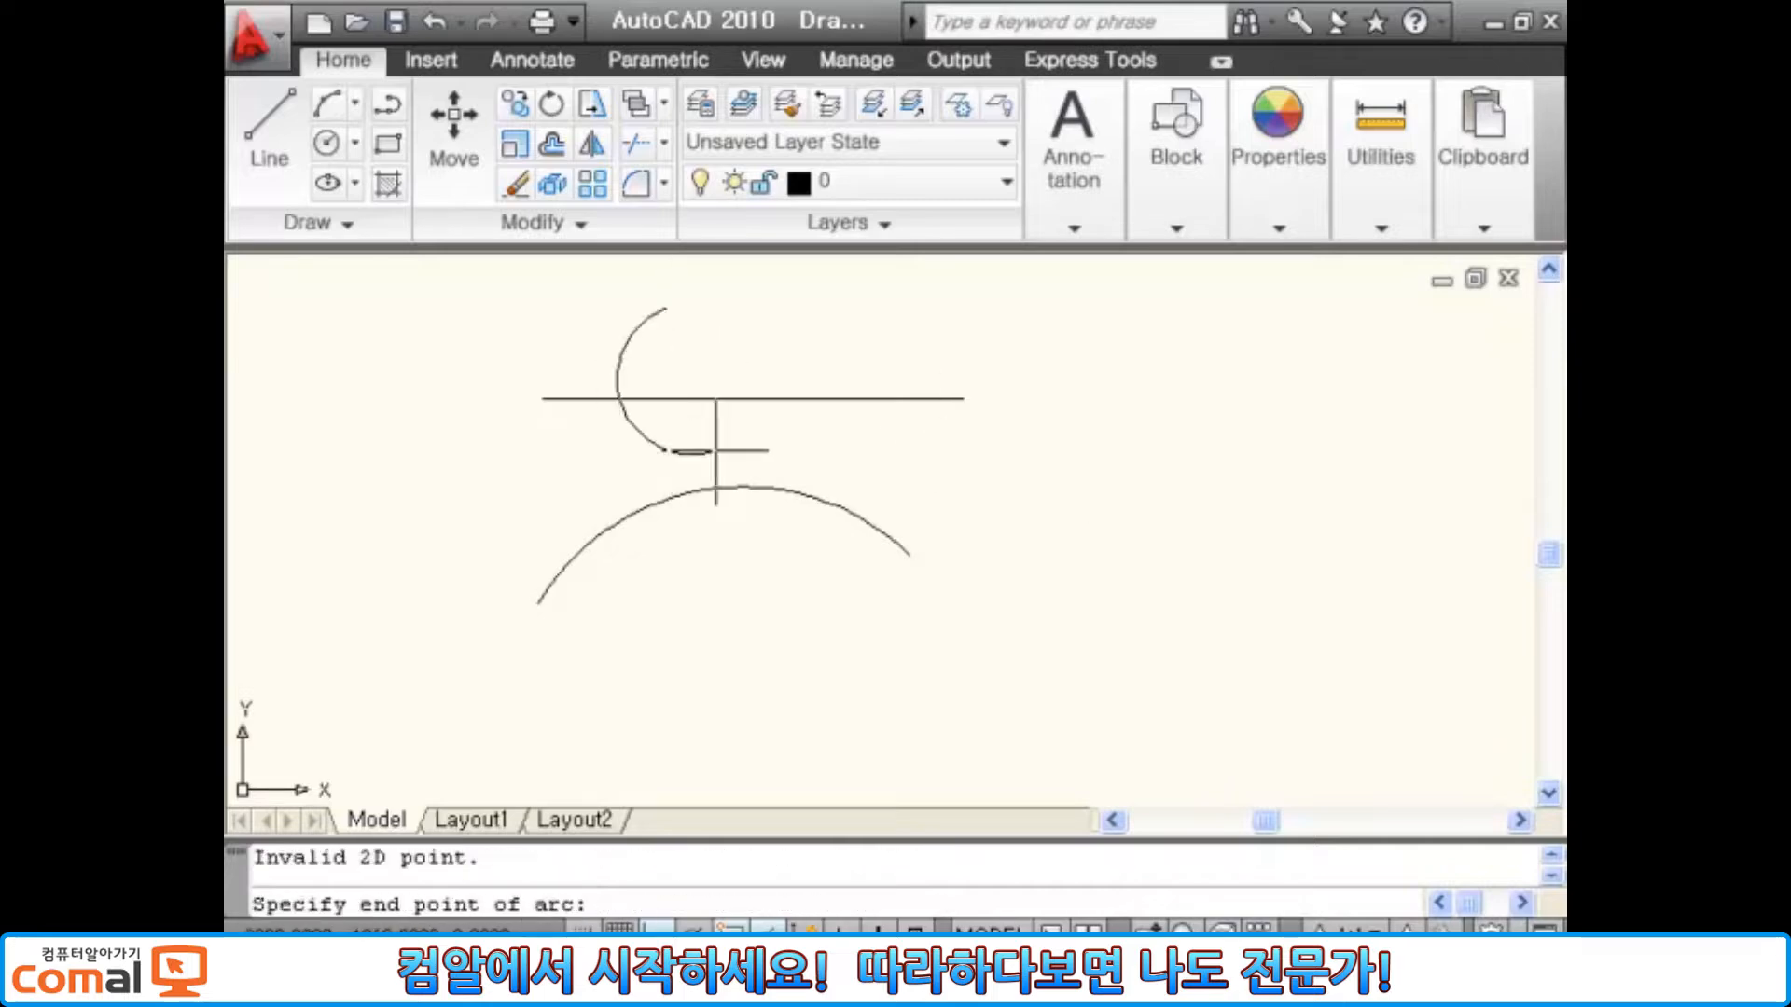
key("Escape")
- Draw two short vertical lines crossing the horizontal line, one near each end, both stopping above the arc
type("l")
key("space")
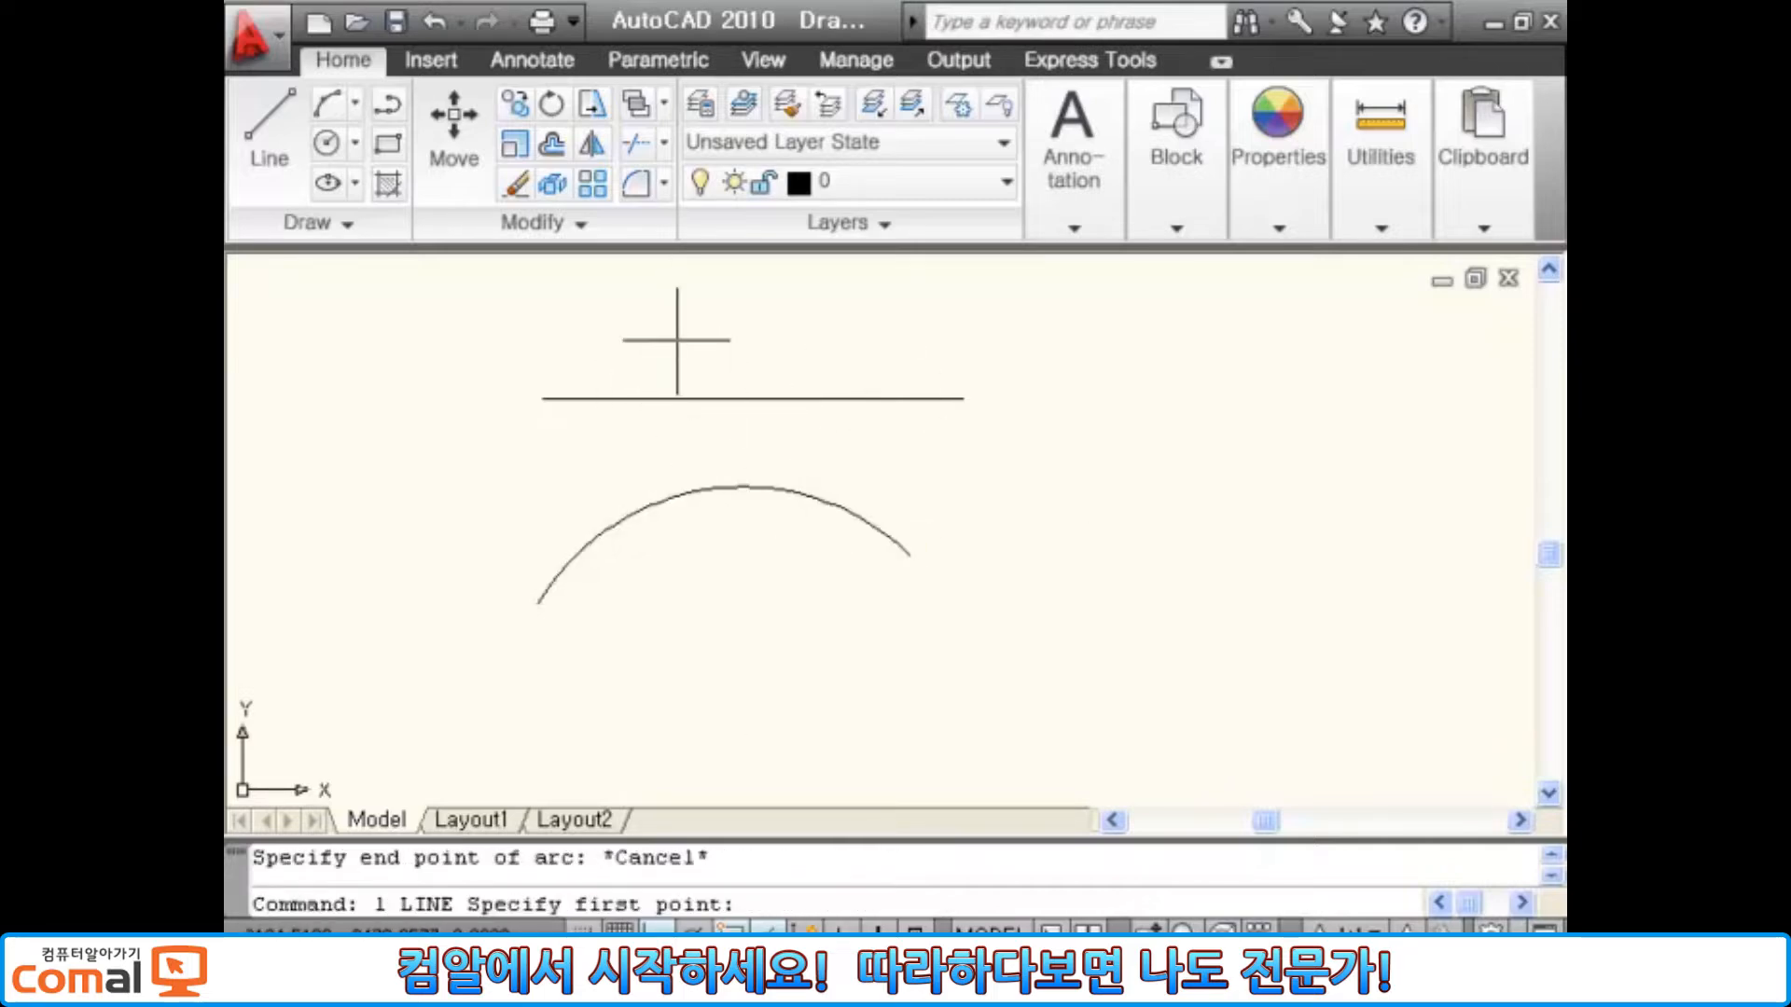
left_click(669, 336)
left_click(668, 462)
key("space")
key("space")
left_click(862, 324)
left_click(861, 459)
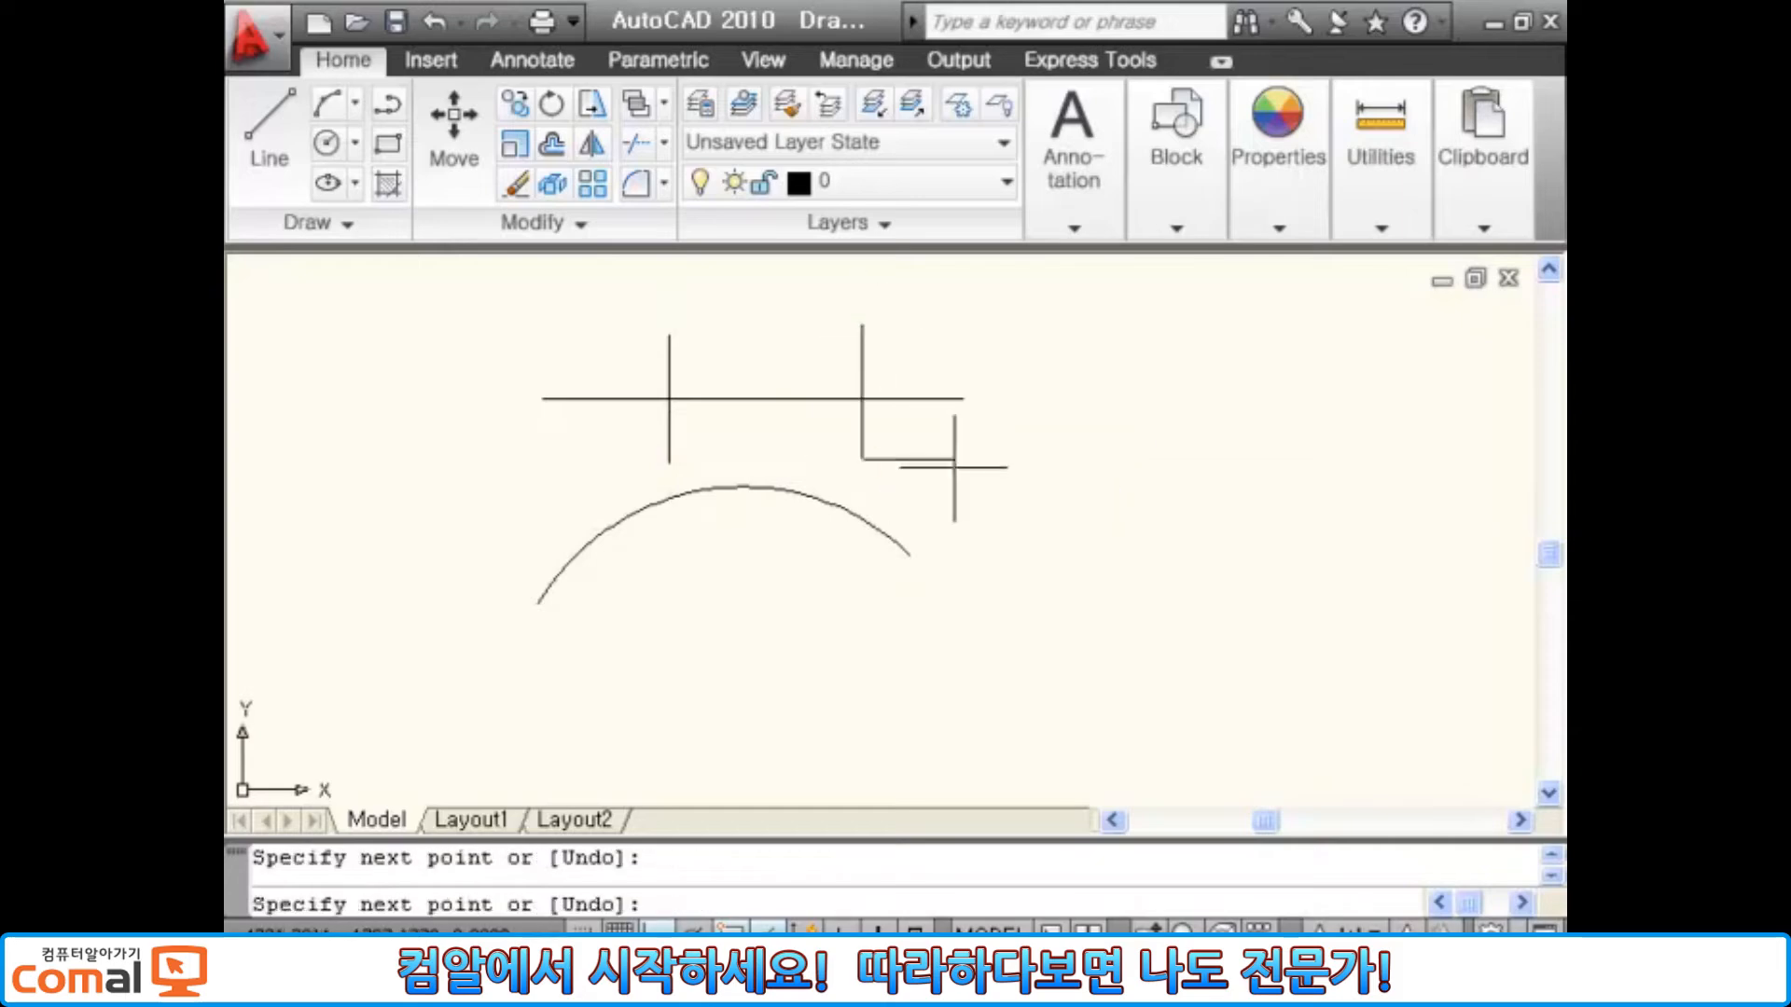
key("space")
- Draw a long diagonal line rising to the right, beside the other shapes, with ortho mode off
key("space")
left_click(1070, 691)
key("F8")
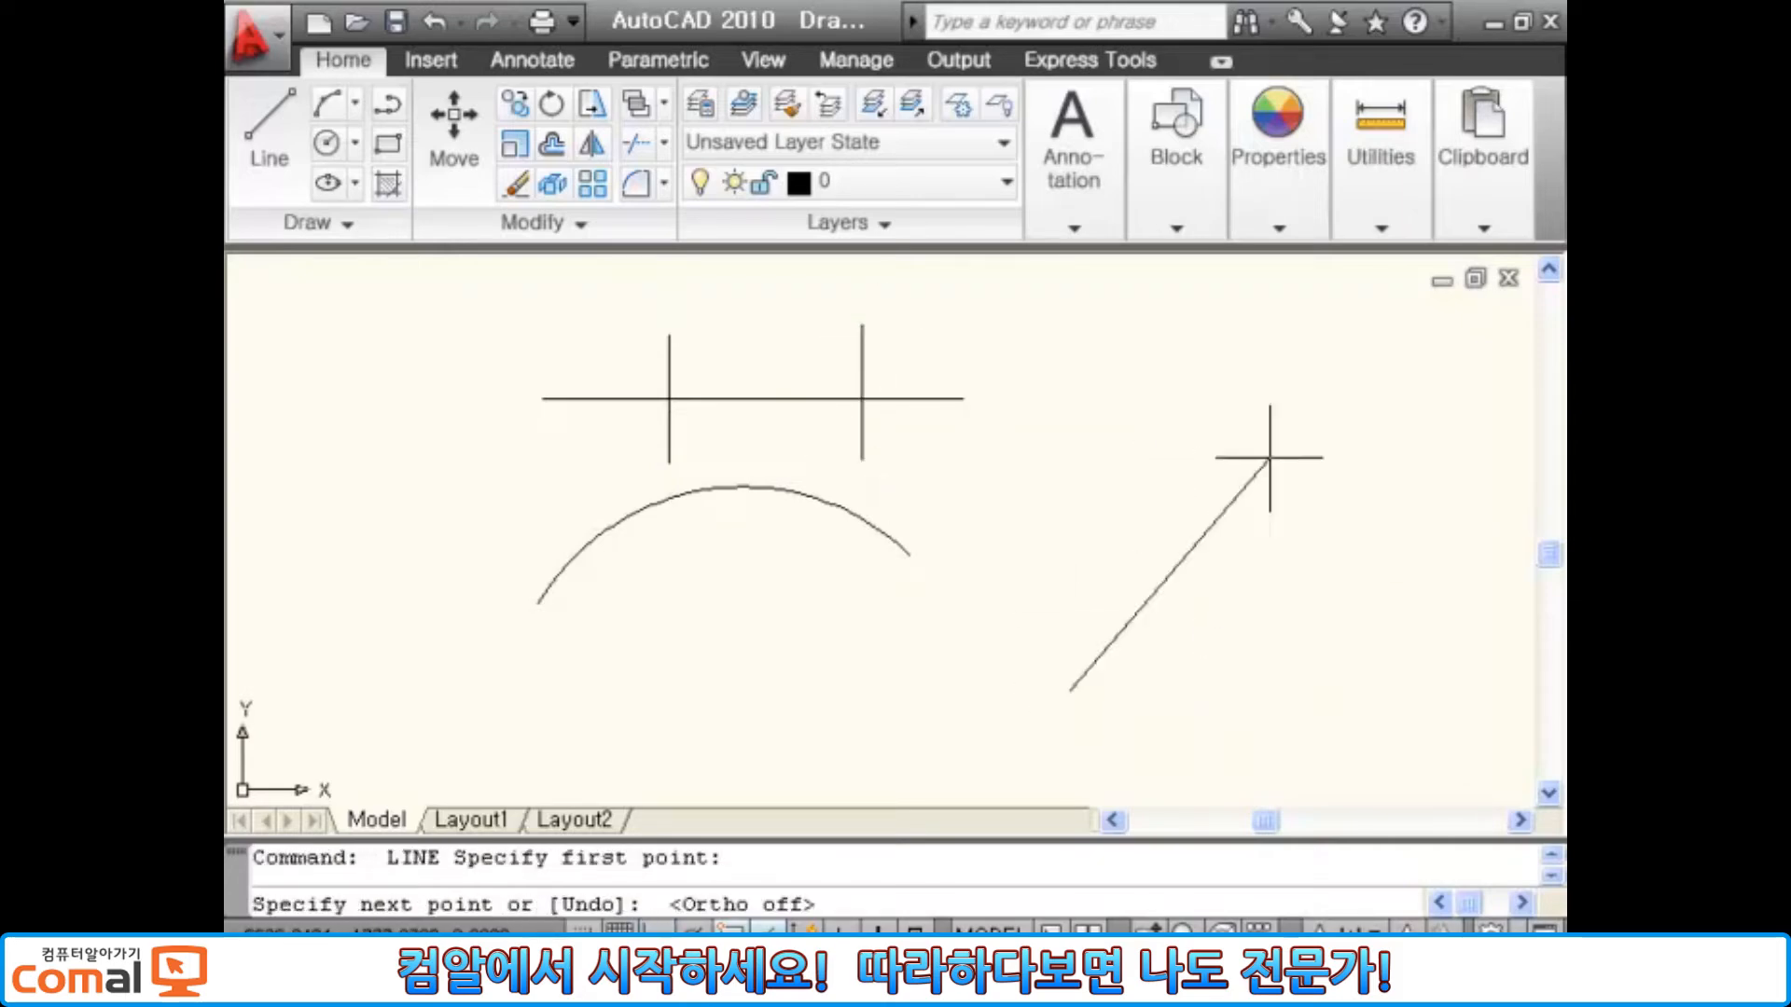
left_click(1331, 355)
key("space")
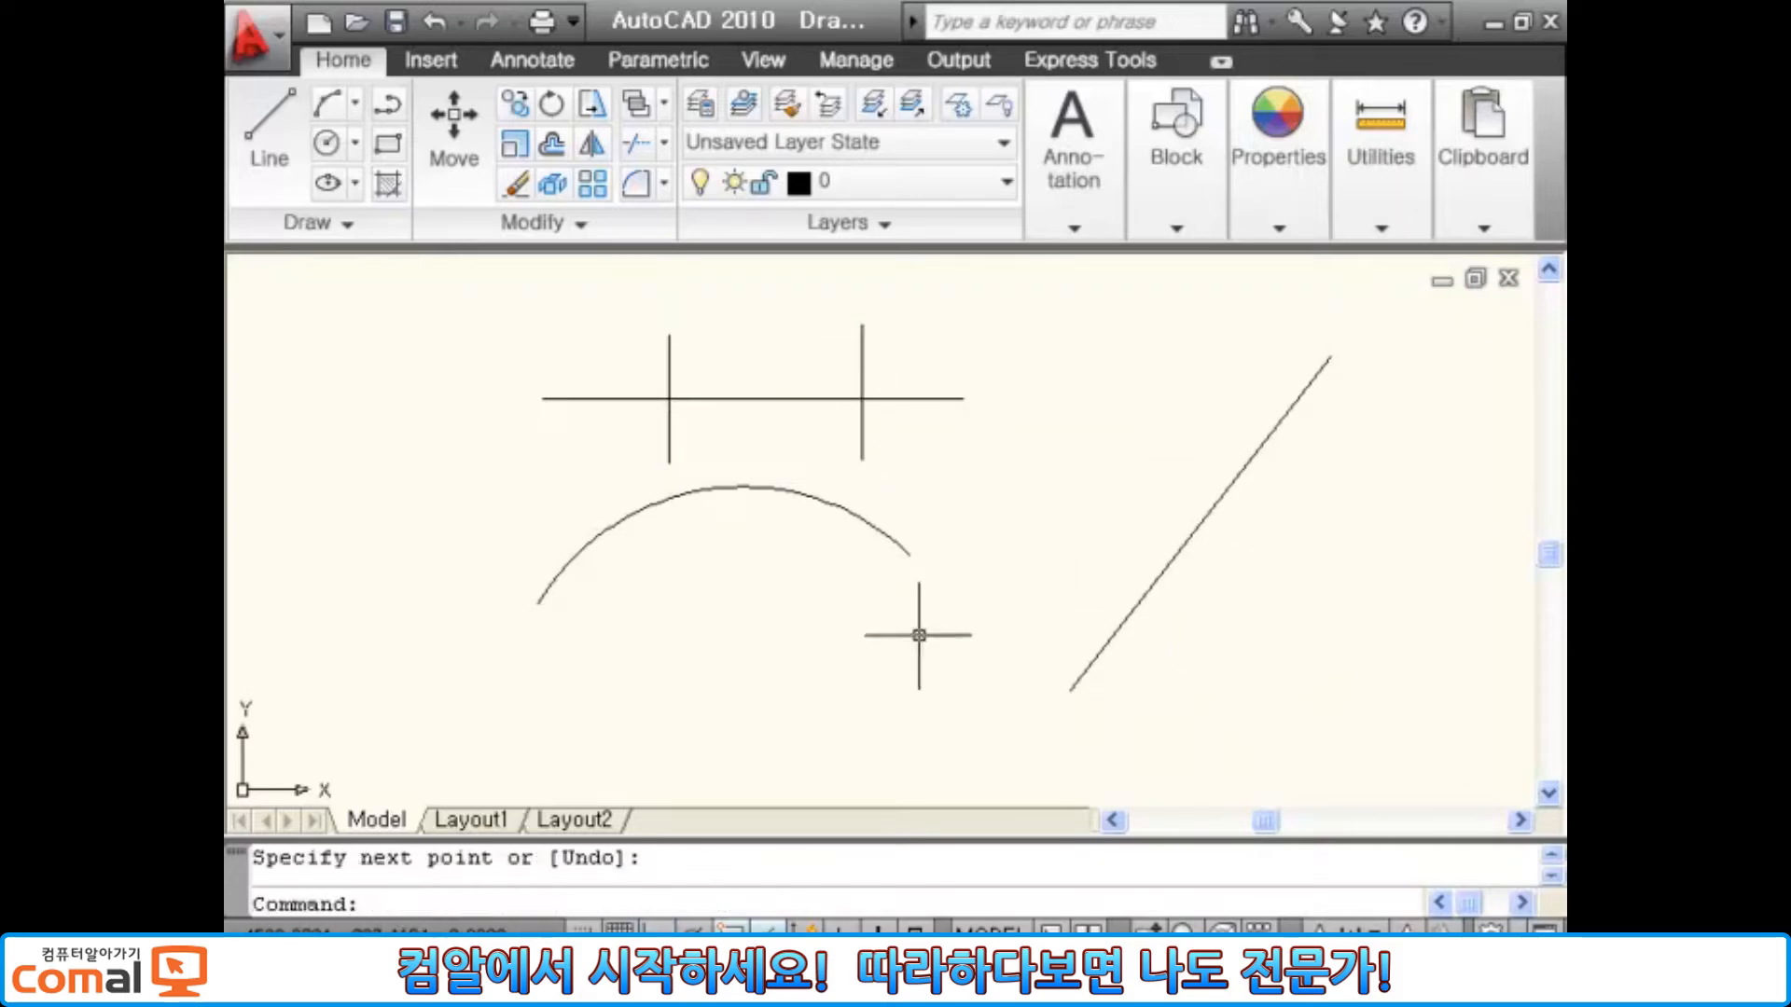
middle_click_drag(919, 635, 885, 634)
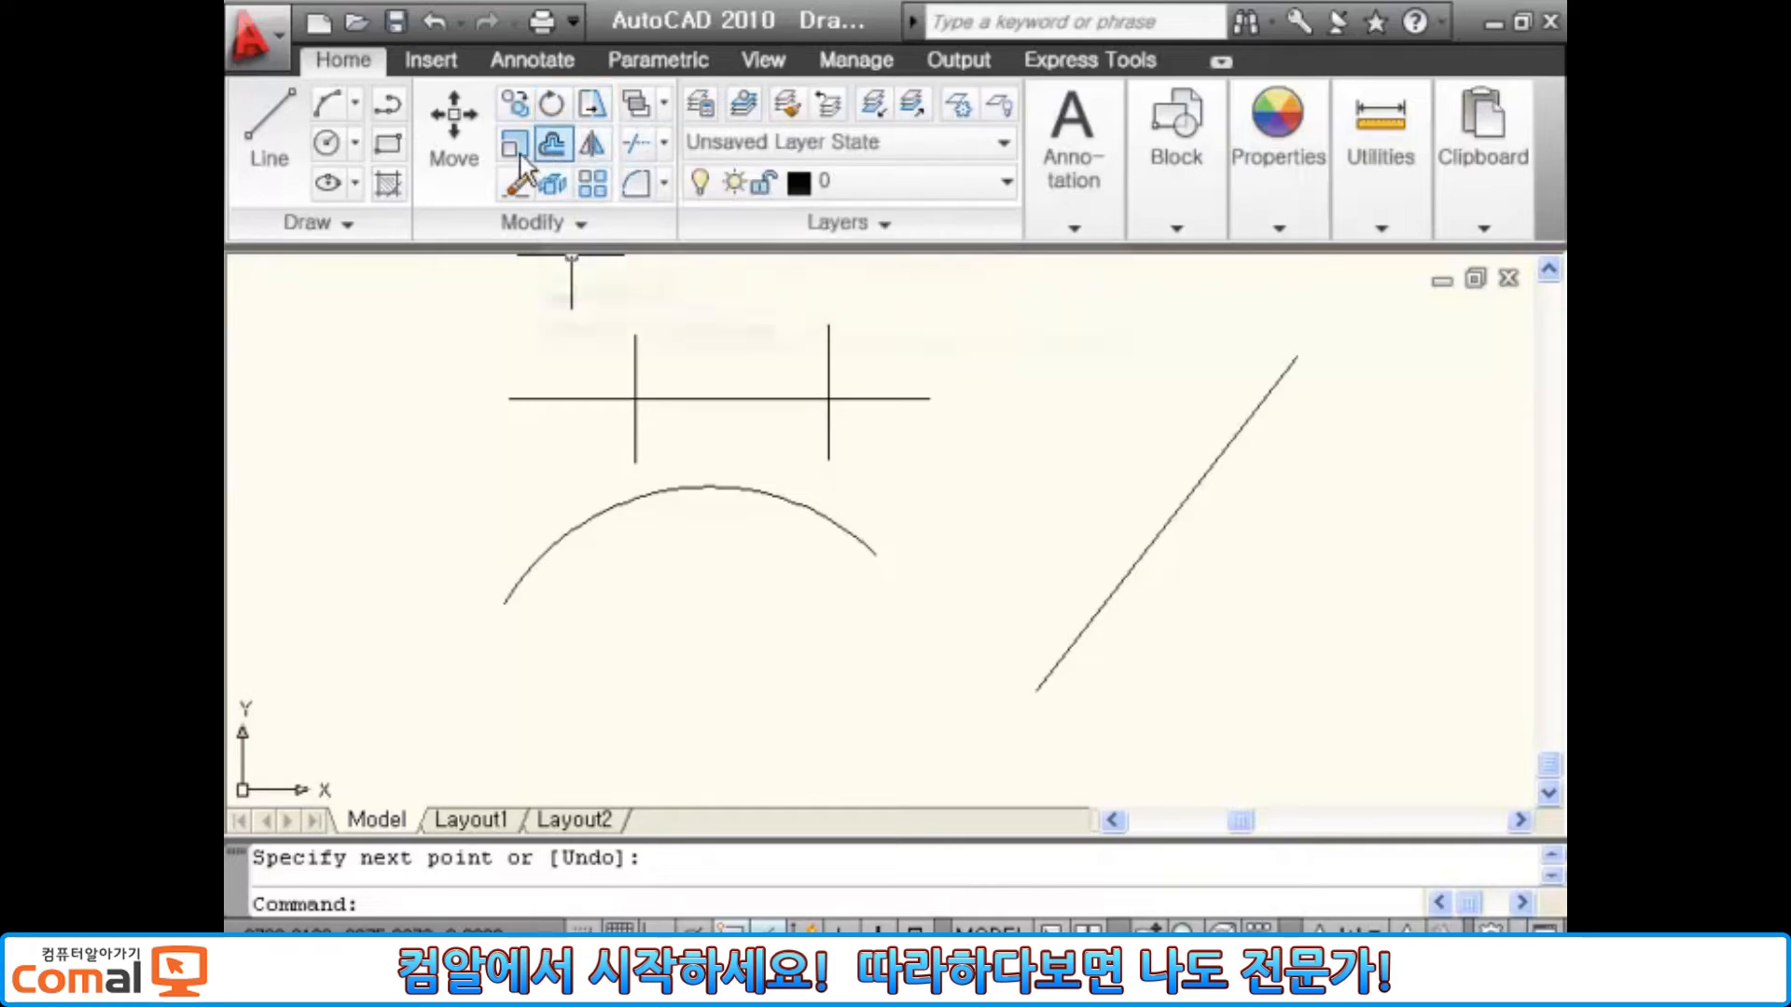
left_click(582, 226)
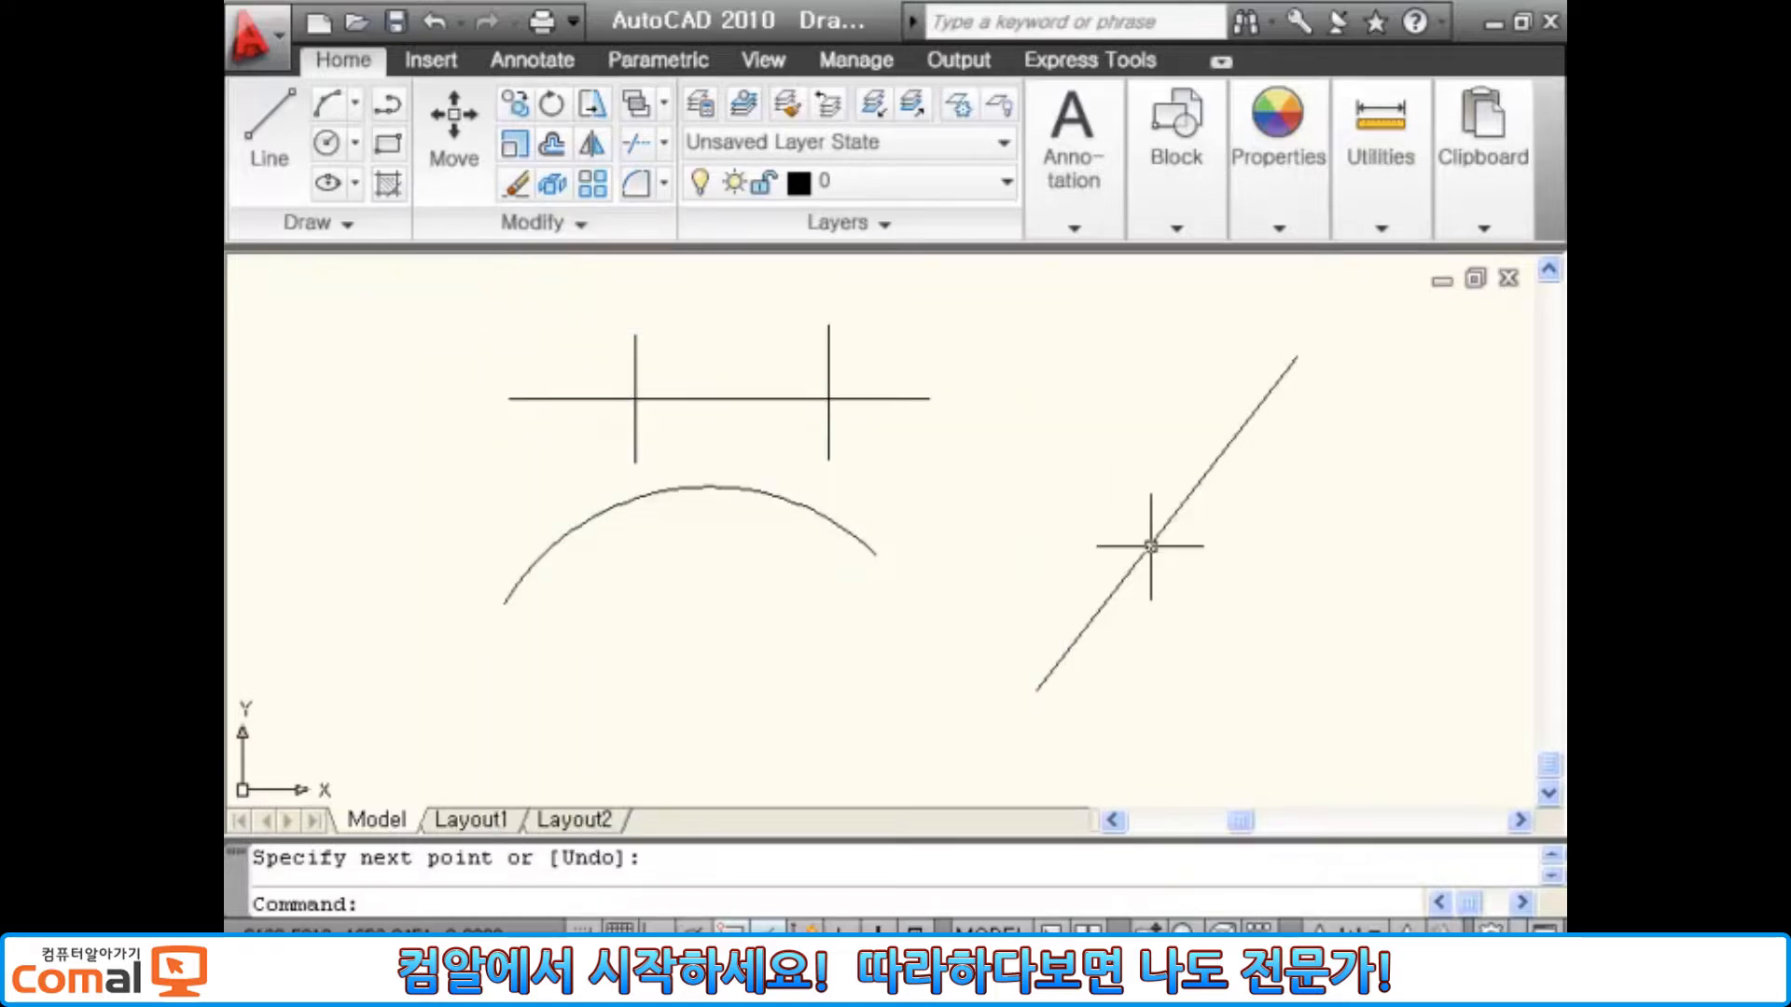
- Draw a horizontal line below the arc with ortho mode switched on
type("l")
key("Return")
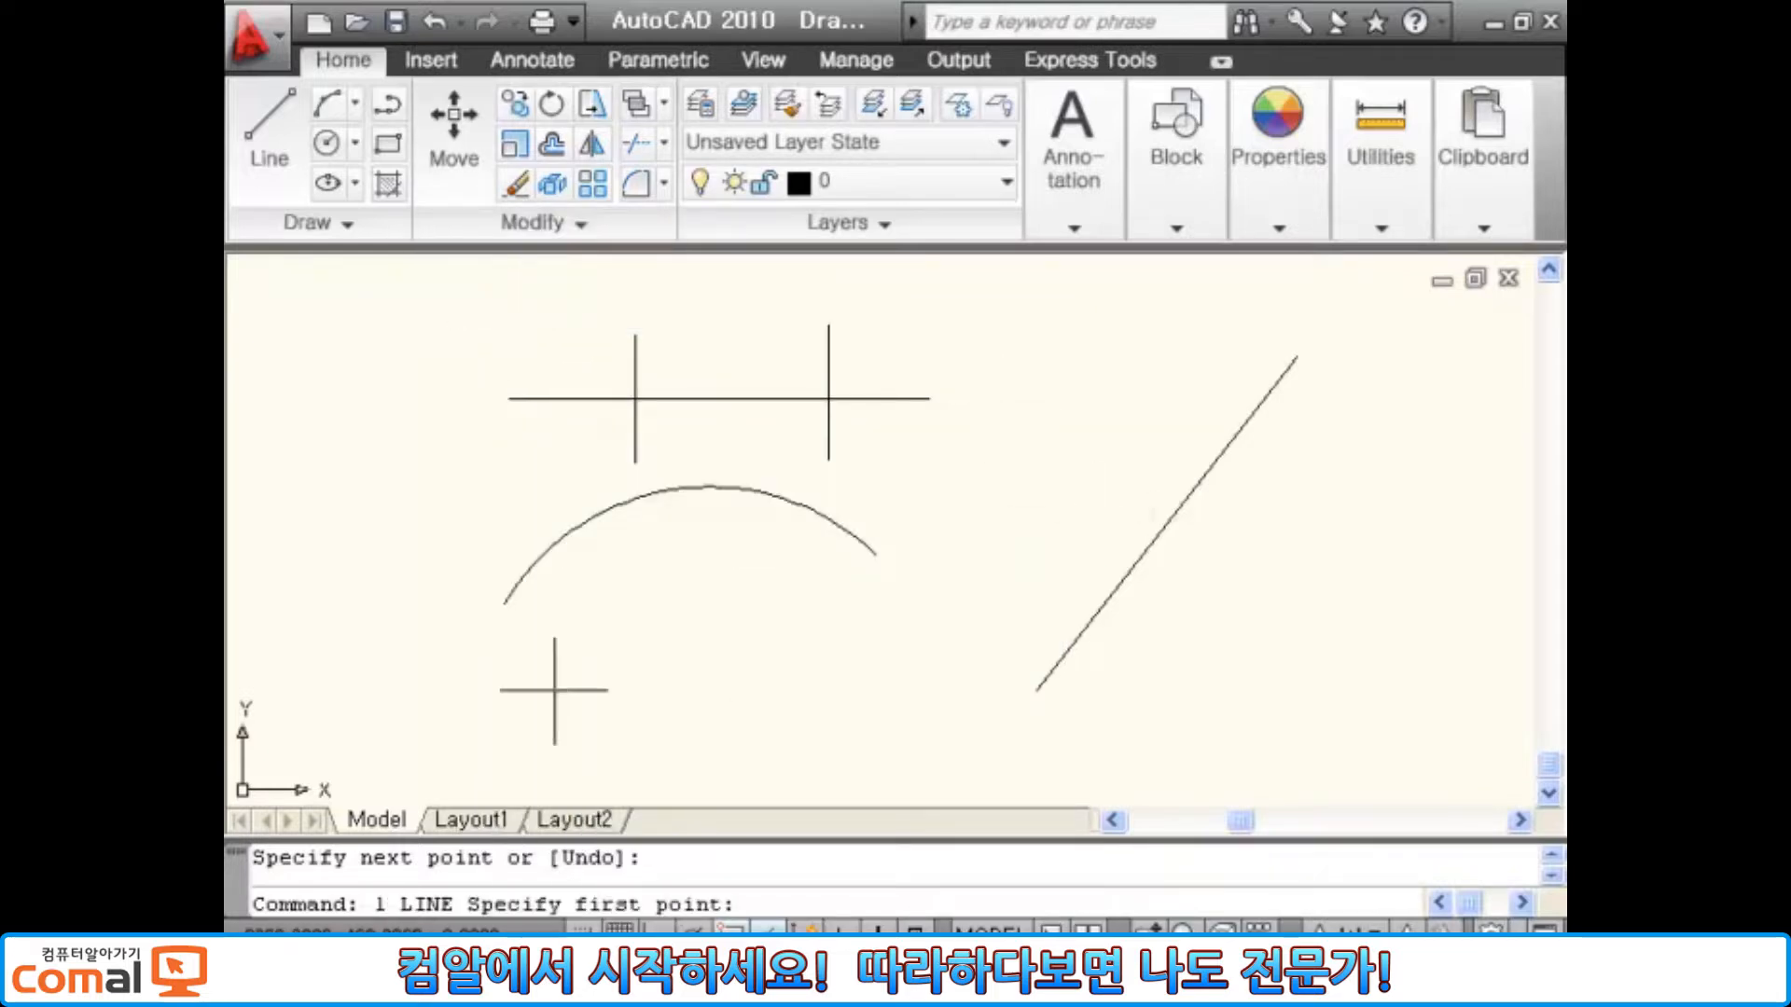
left_click(527, 680)
key("F8")
left_click(957, 677)
key("Return")
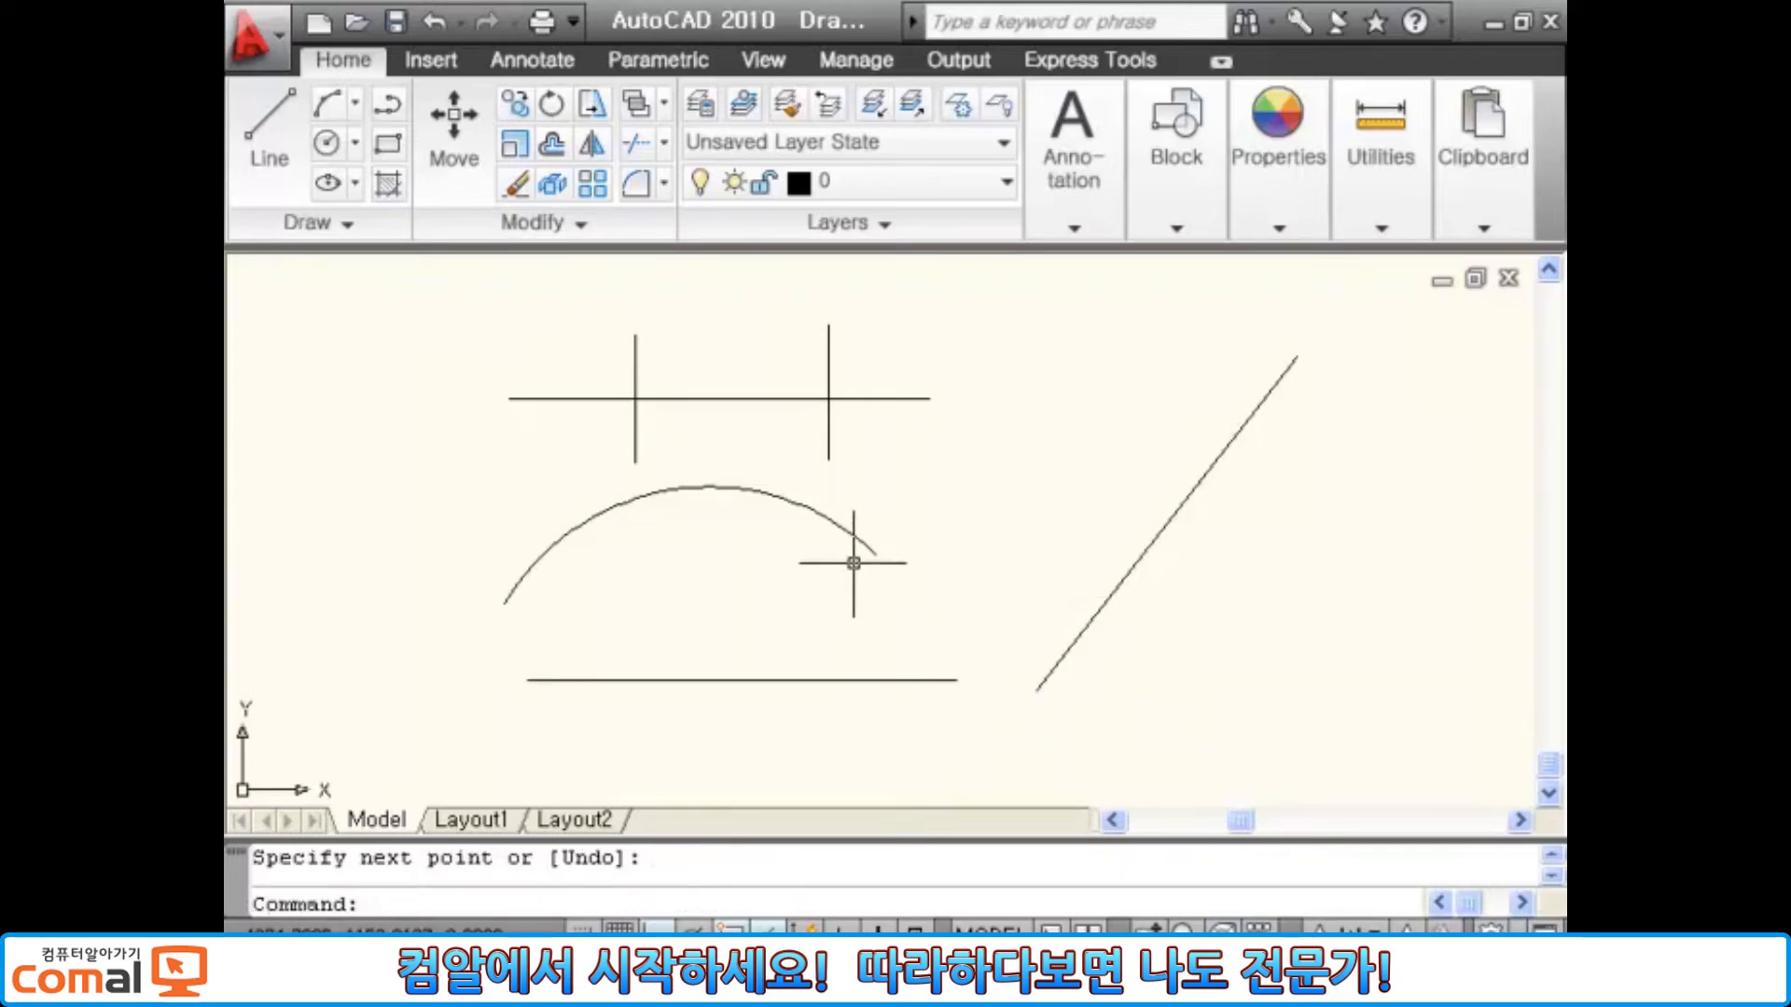
- Break the horizontal line below the arc, removing the portion from about a quarter to the middle of its length
left_click(582, 224)
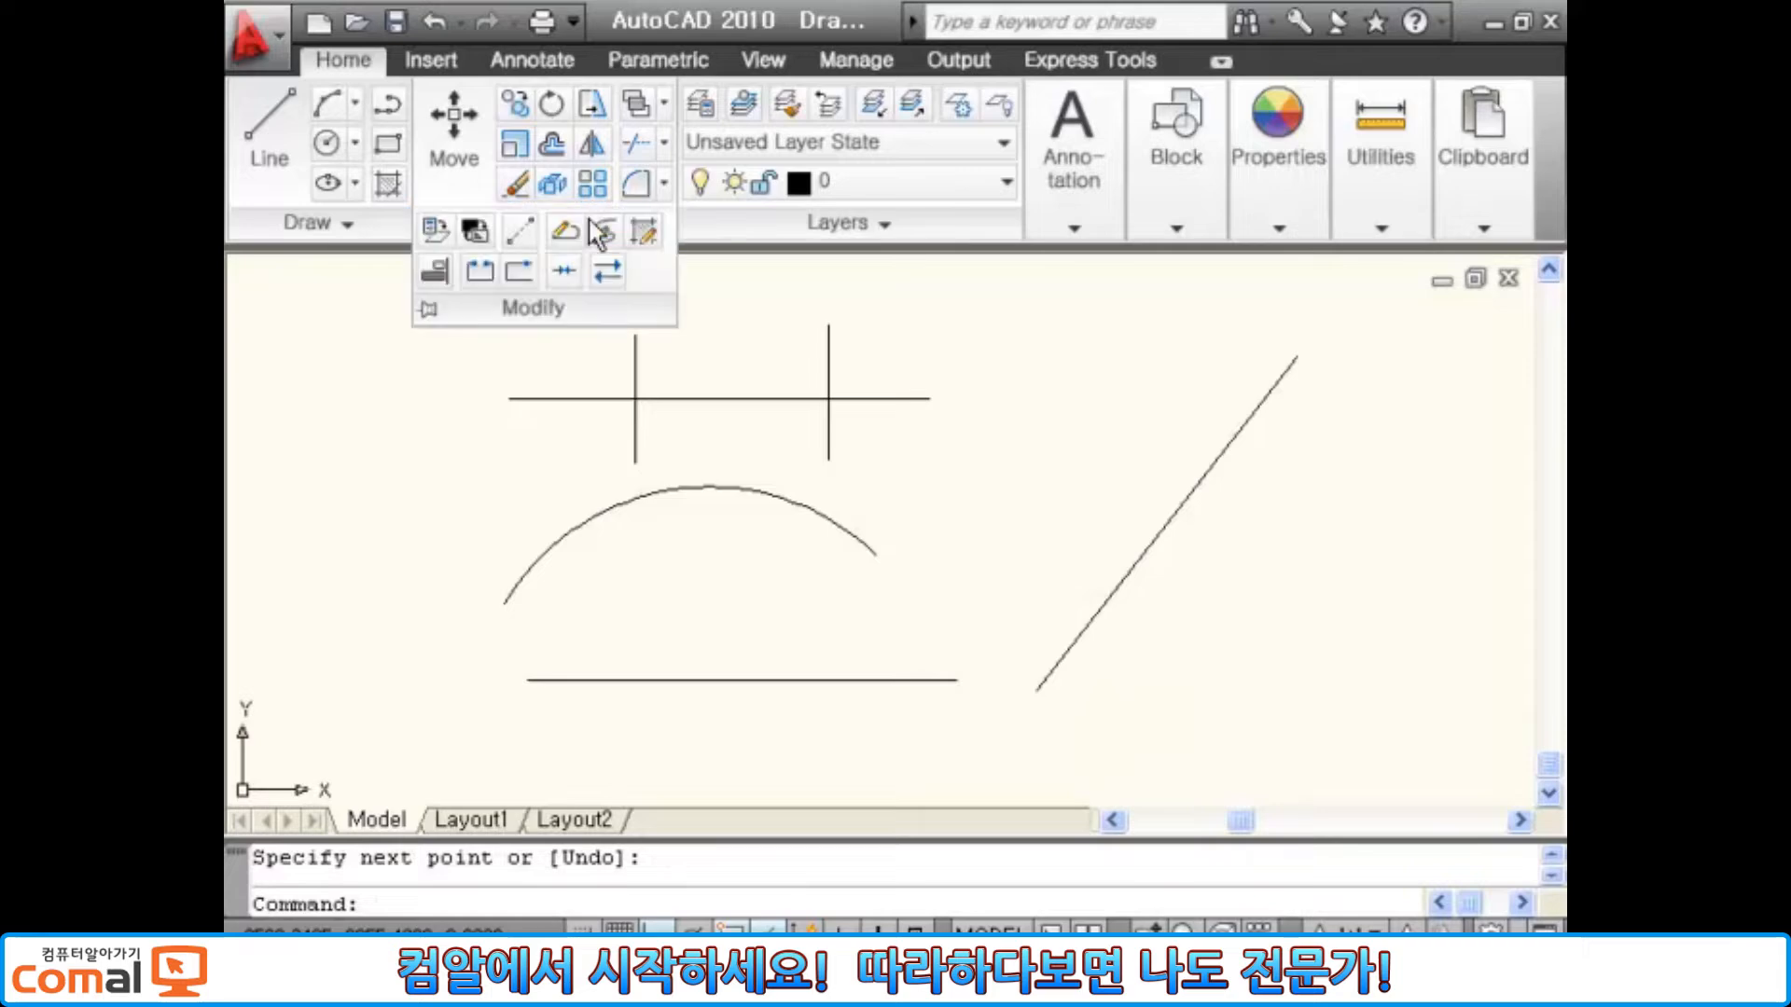
left_click(481, 270)
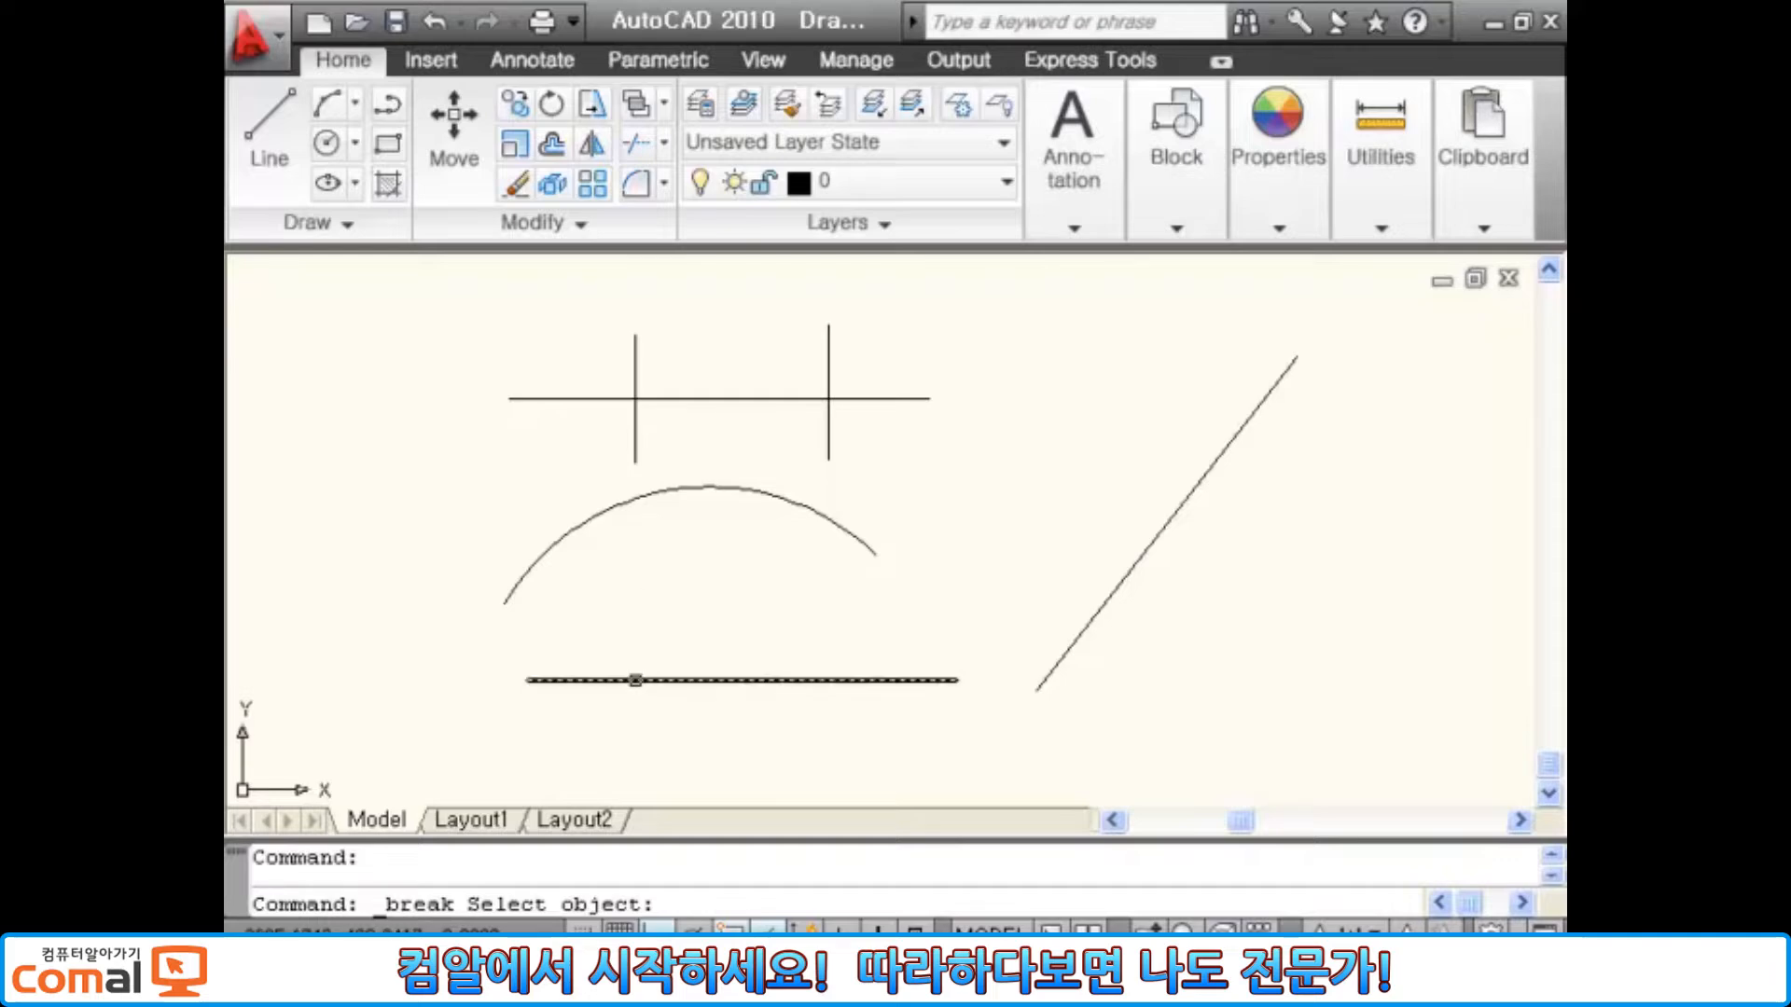
left_click(635, 680)
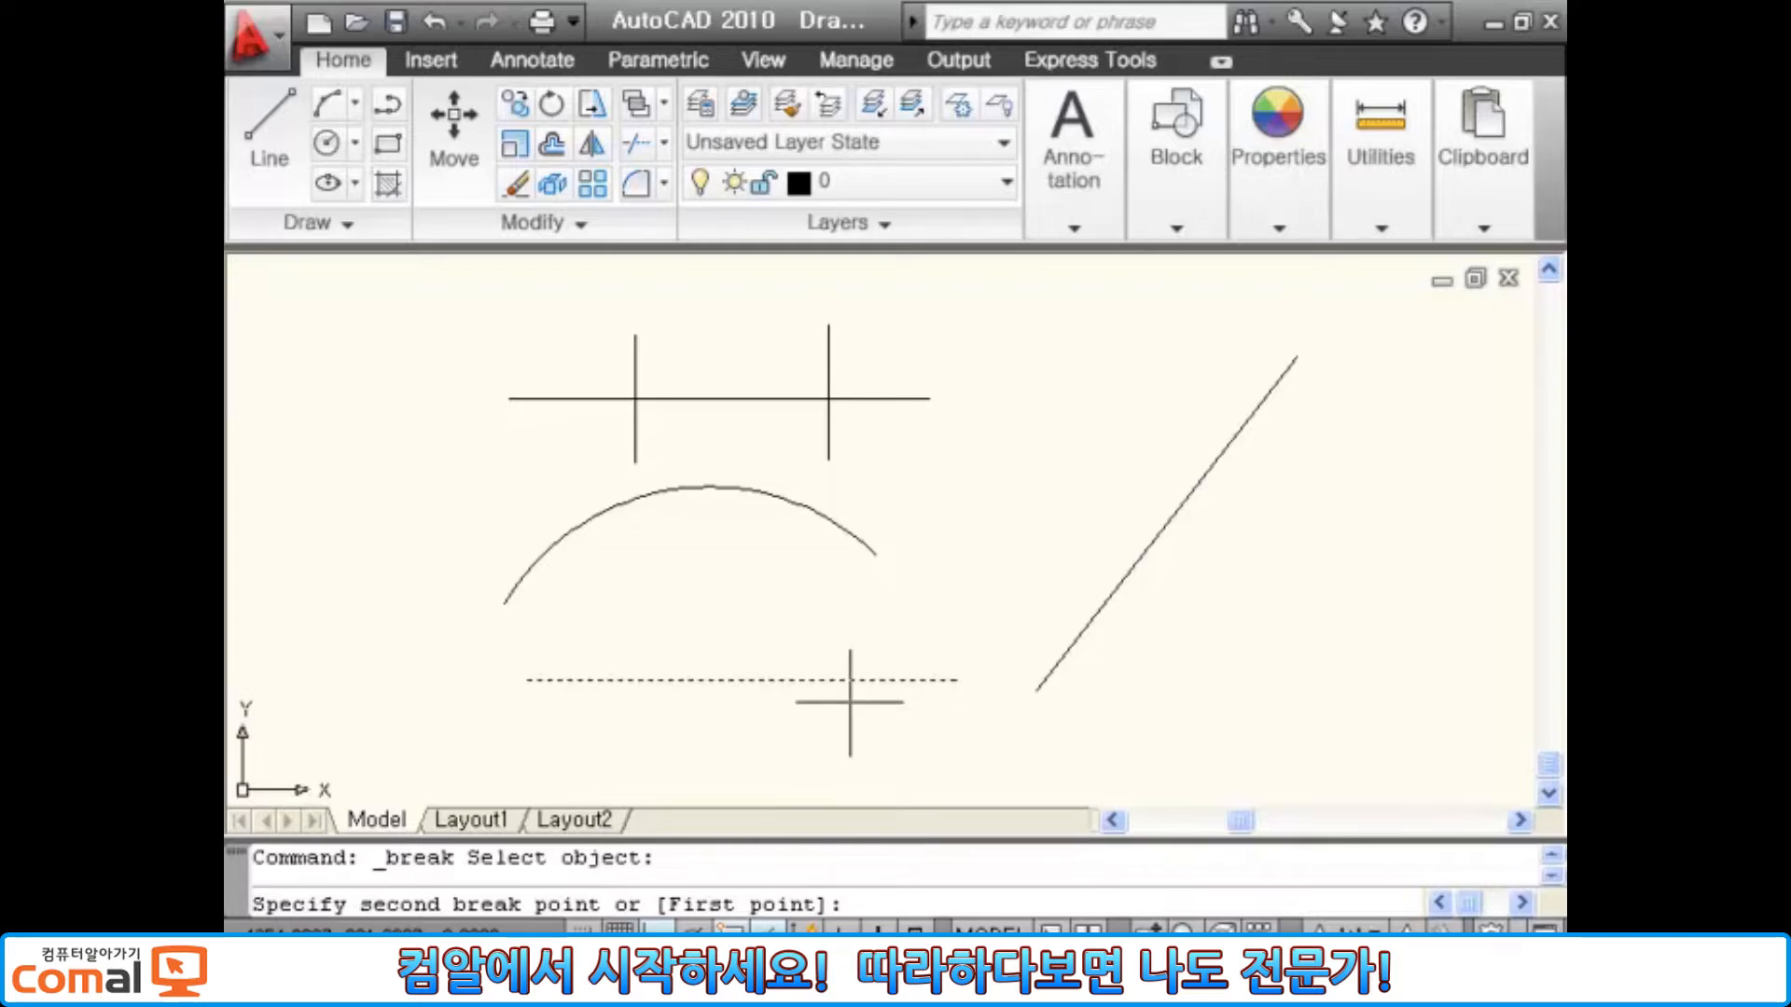
left_click(741, 680)
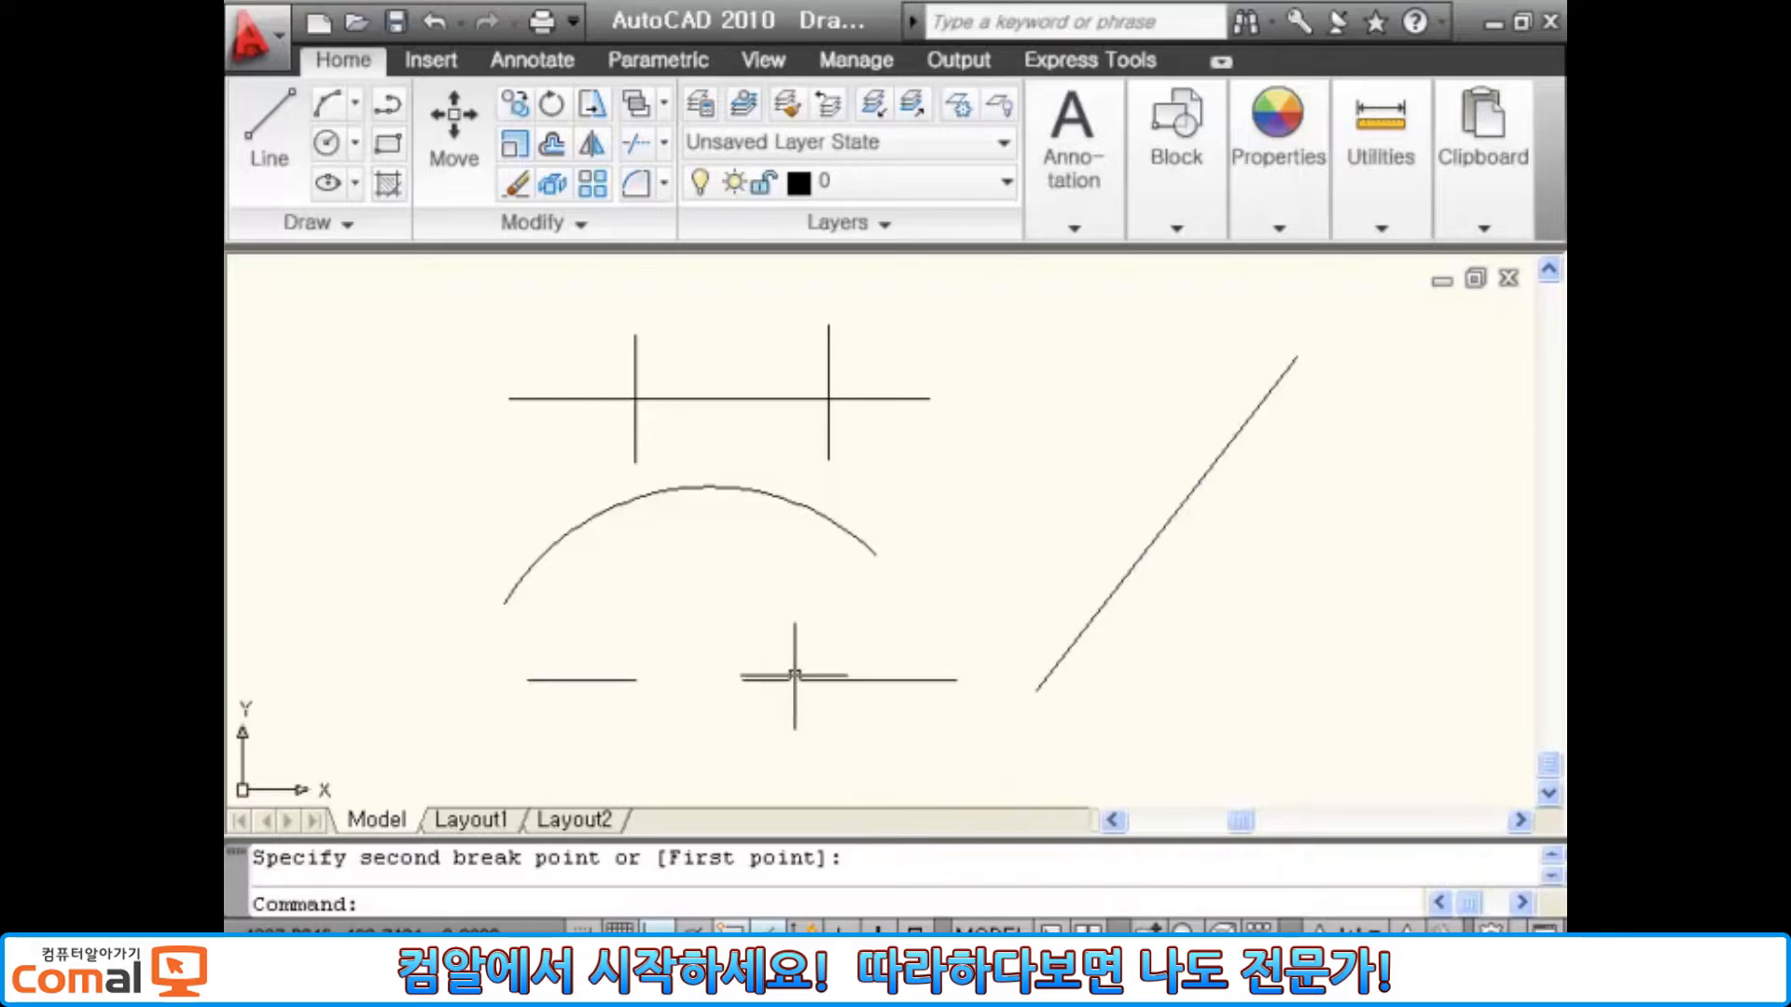
- Break the right-hand remaining piece of the lower line from its middle to a point near its right end
type("br")
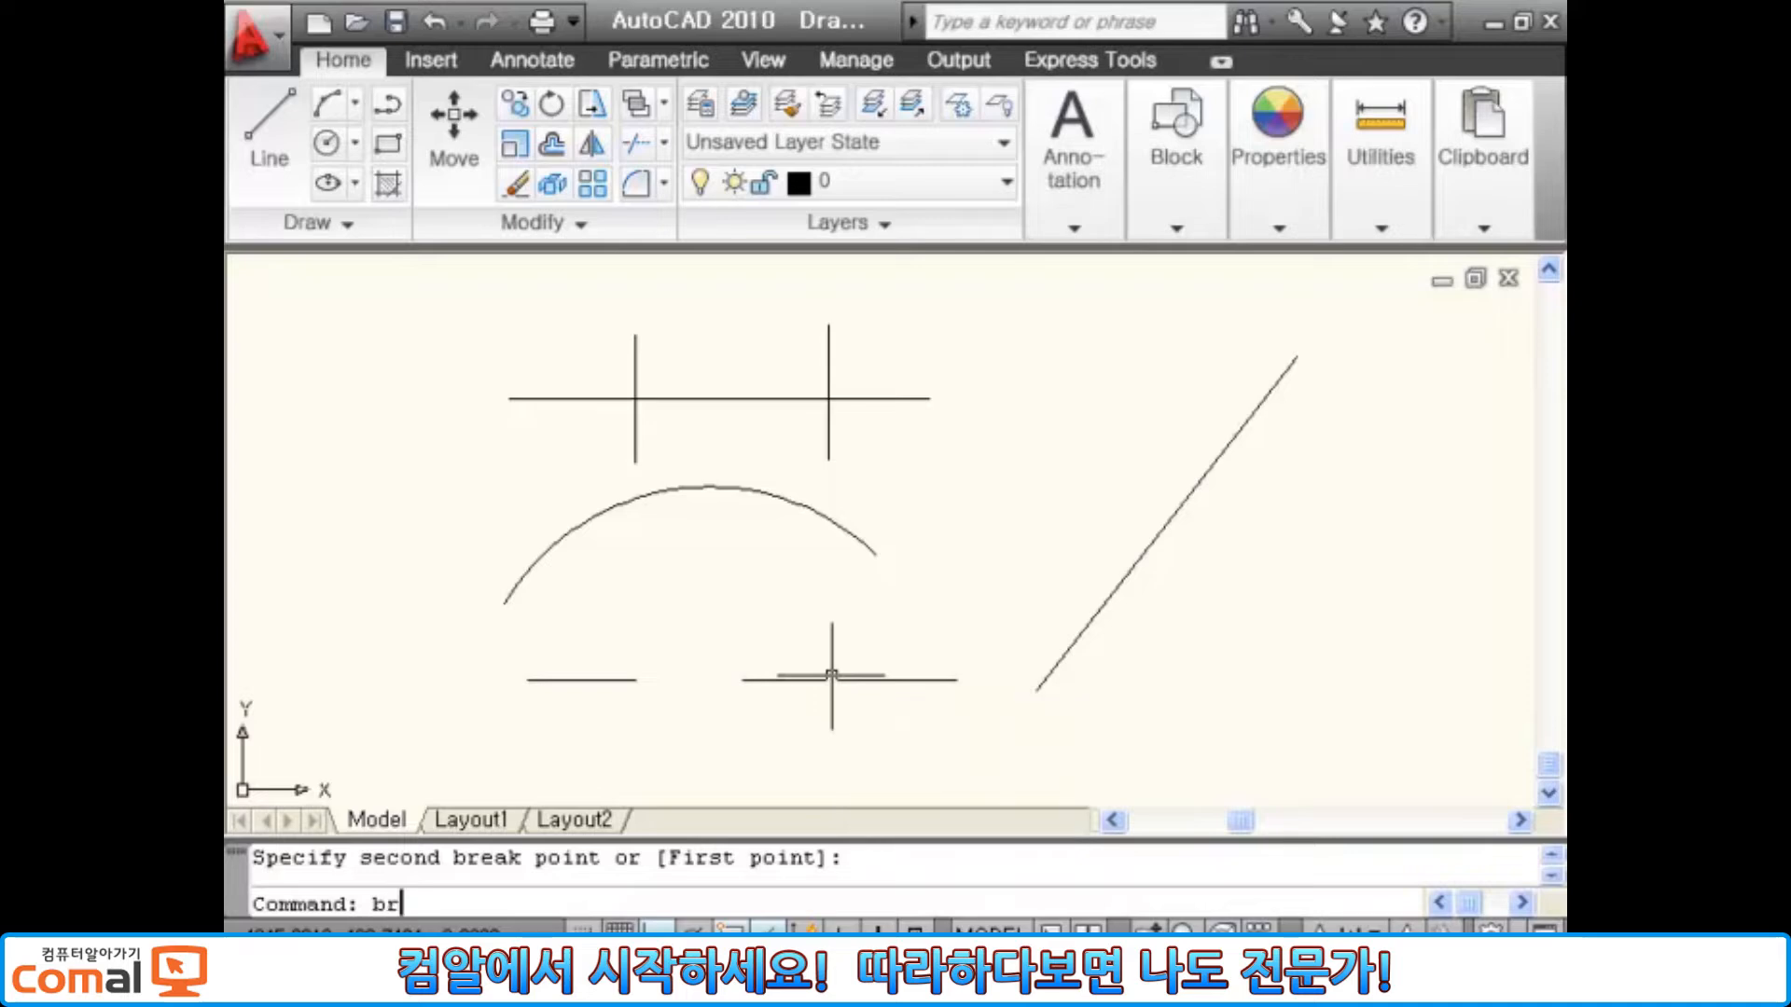
key("Return")
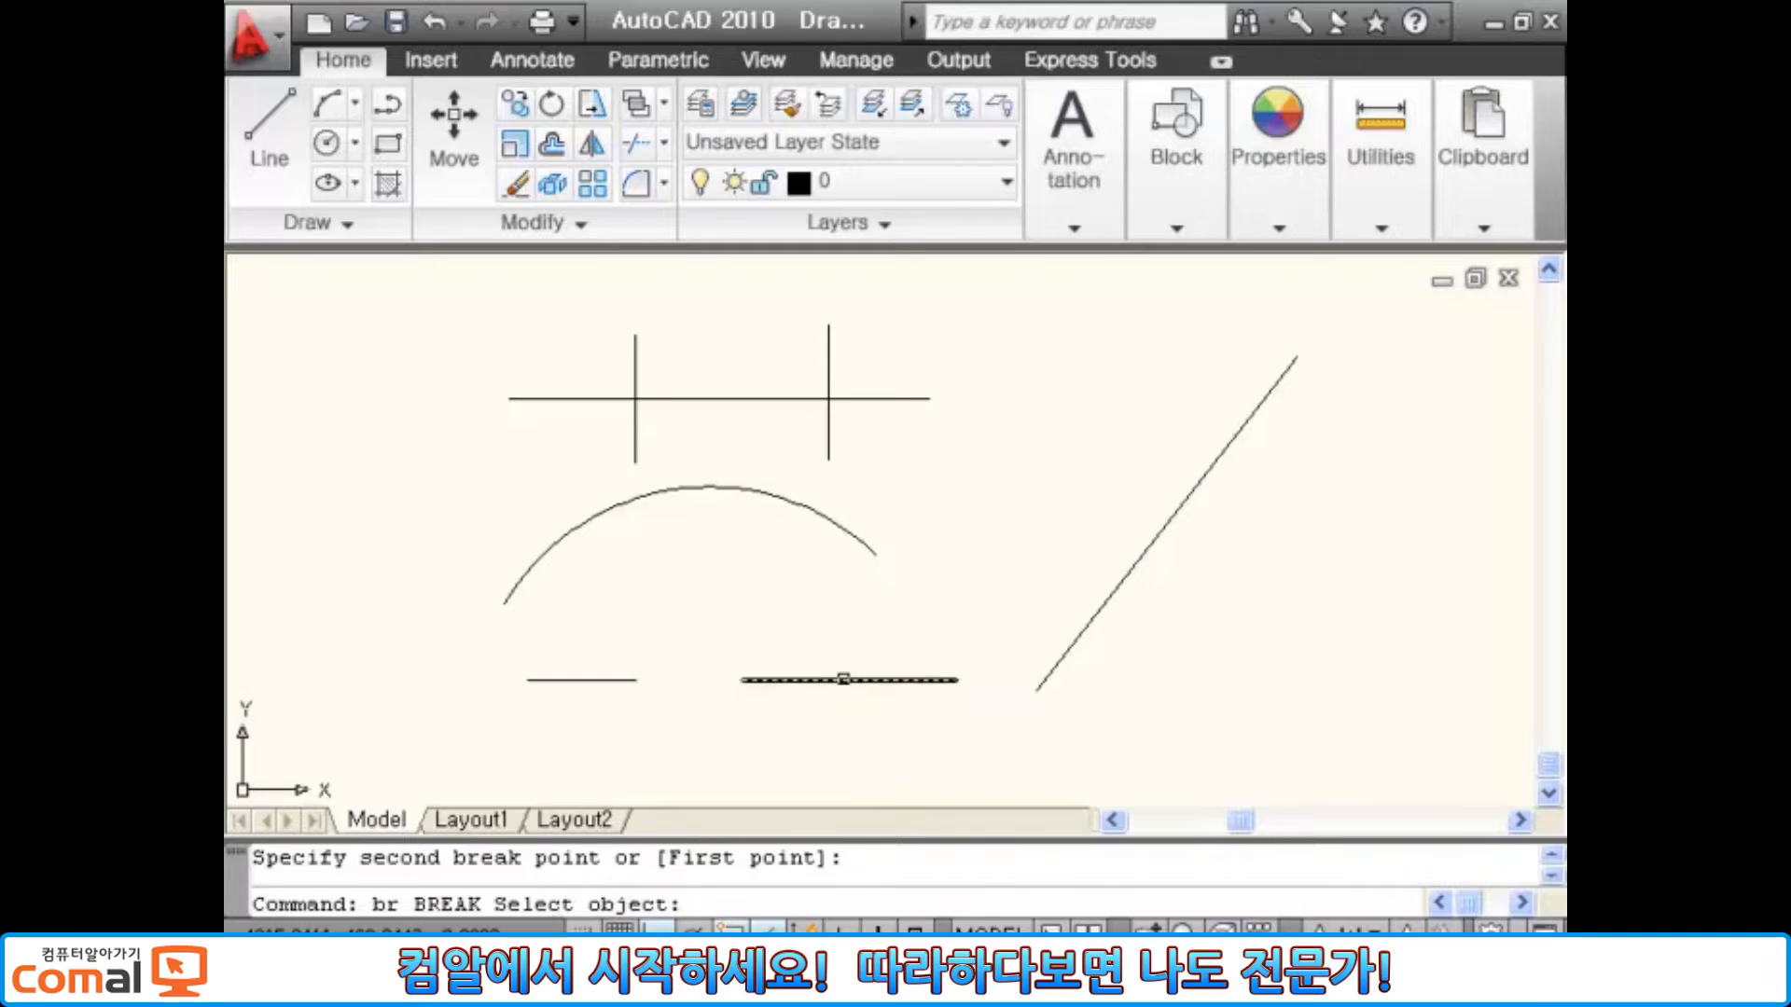
left_click(843, 678)
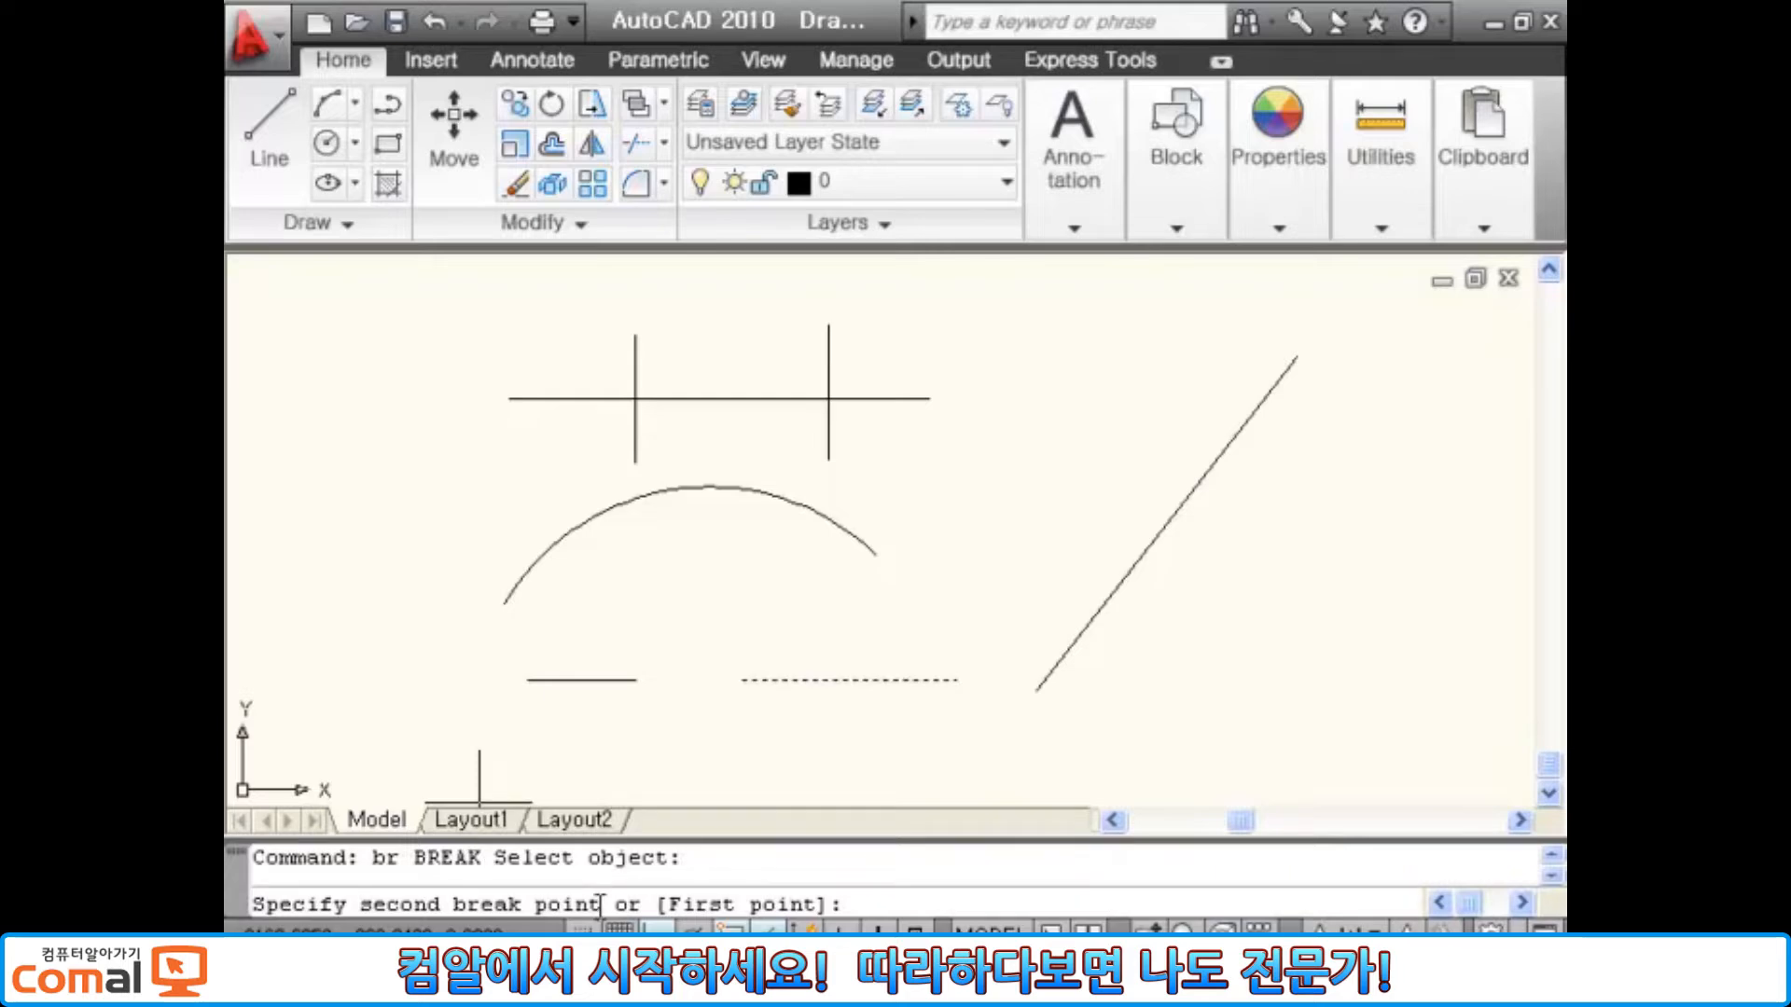
left_click(934, 724)
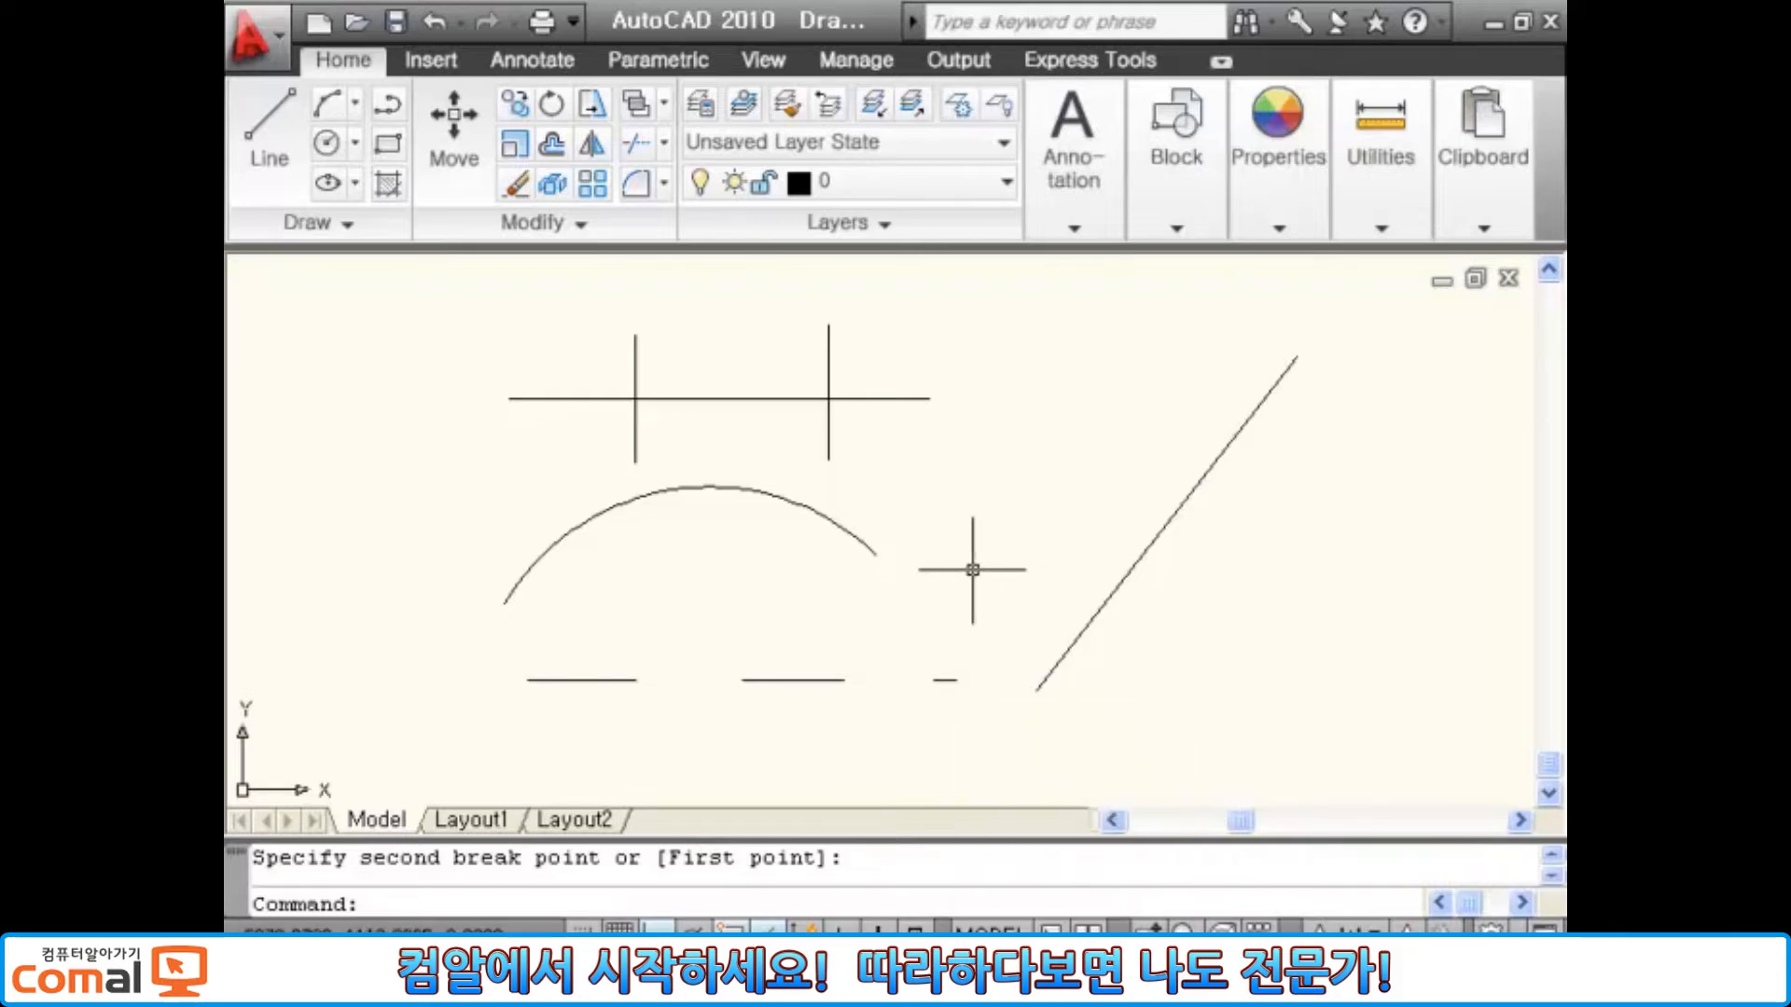
- Erase all the broken line pieces below the arc
left_click(967, 637)
left_click(472, 729)
type("e")
key("Return")
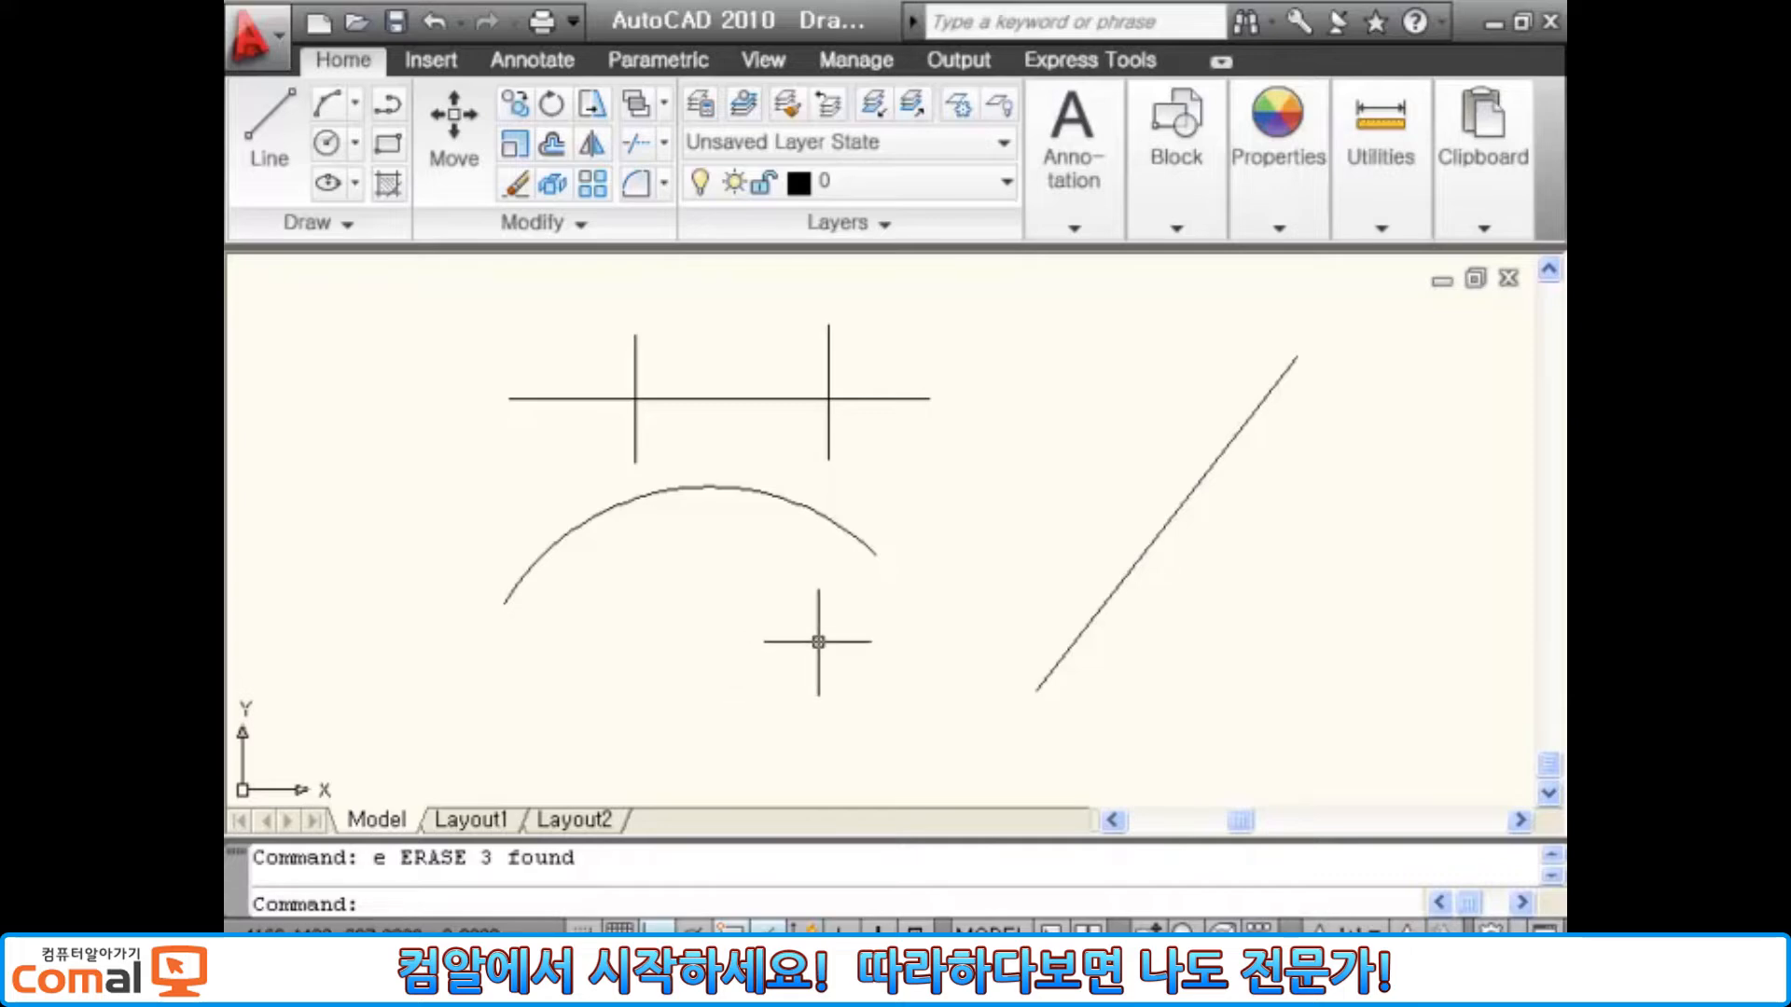
- Draw a horizontal line below the arc and a vertical line crossing it near its middle, forming centre lines
type("l")
key("Return")
left_click(529, 685)
left_click(947, 686)
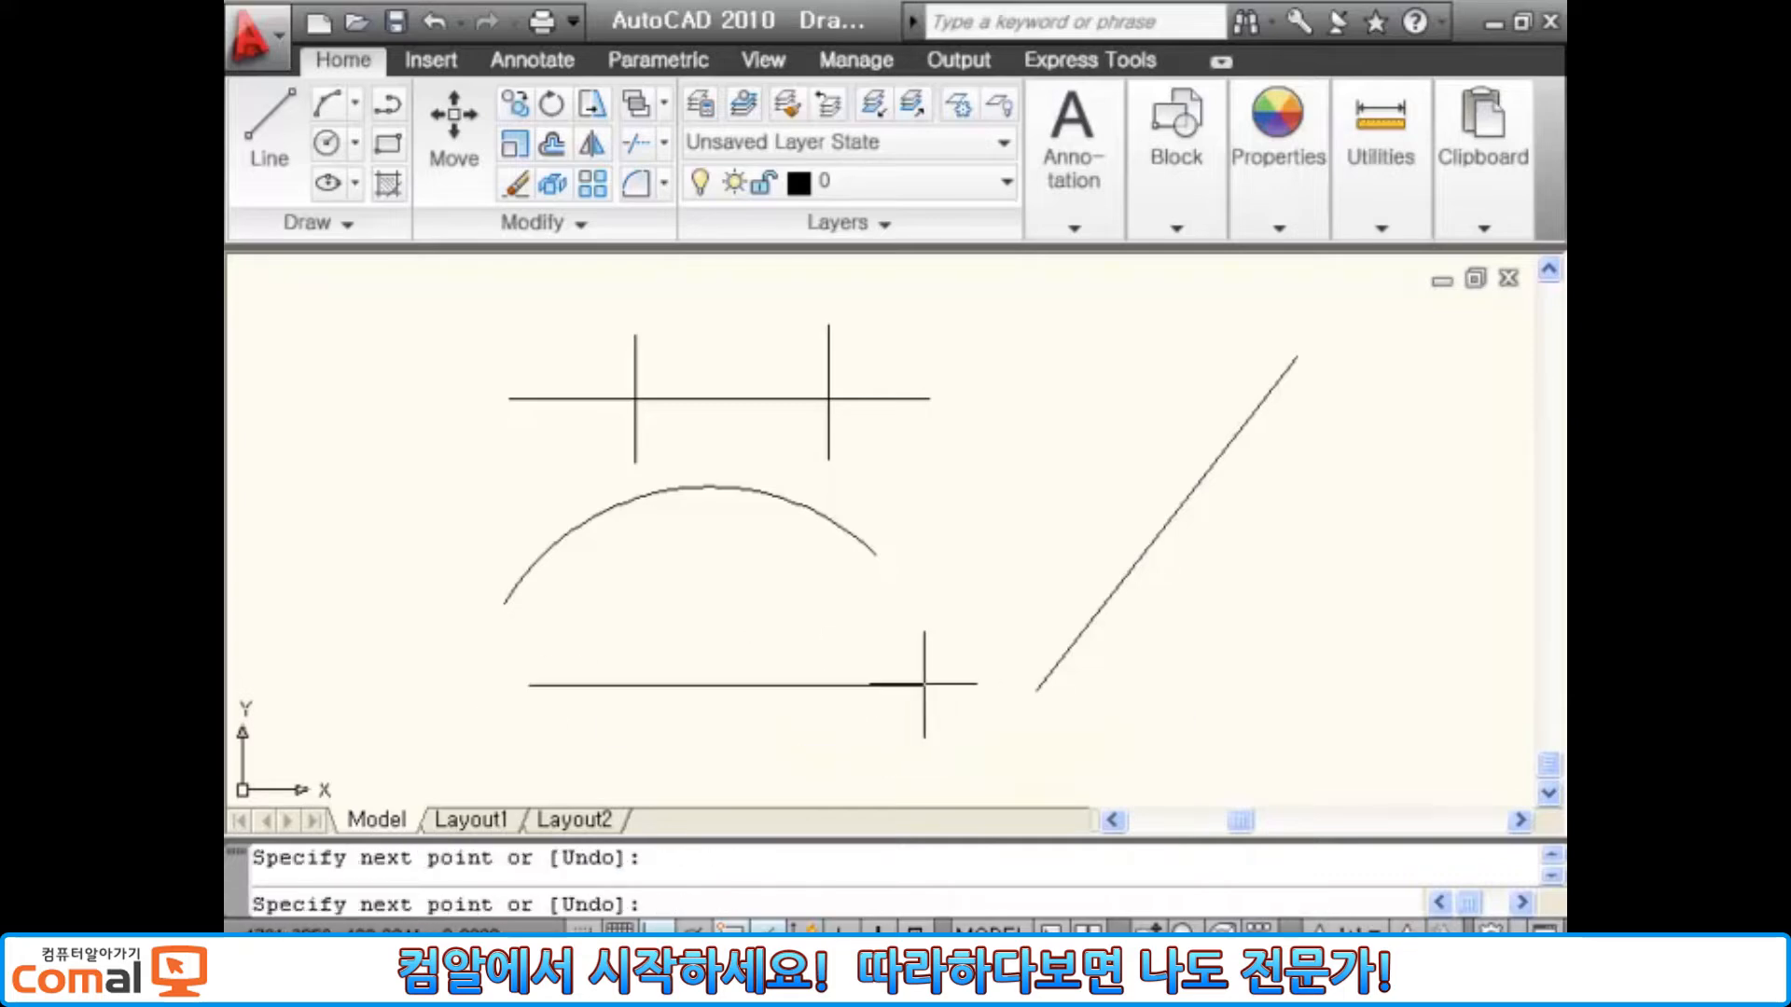
key("Return")
key("Return")
left_click(717, 524)
left_click(717, 776)
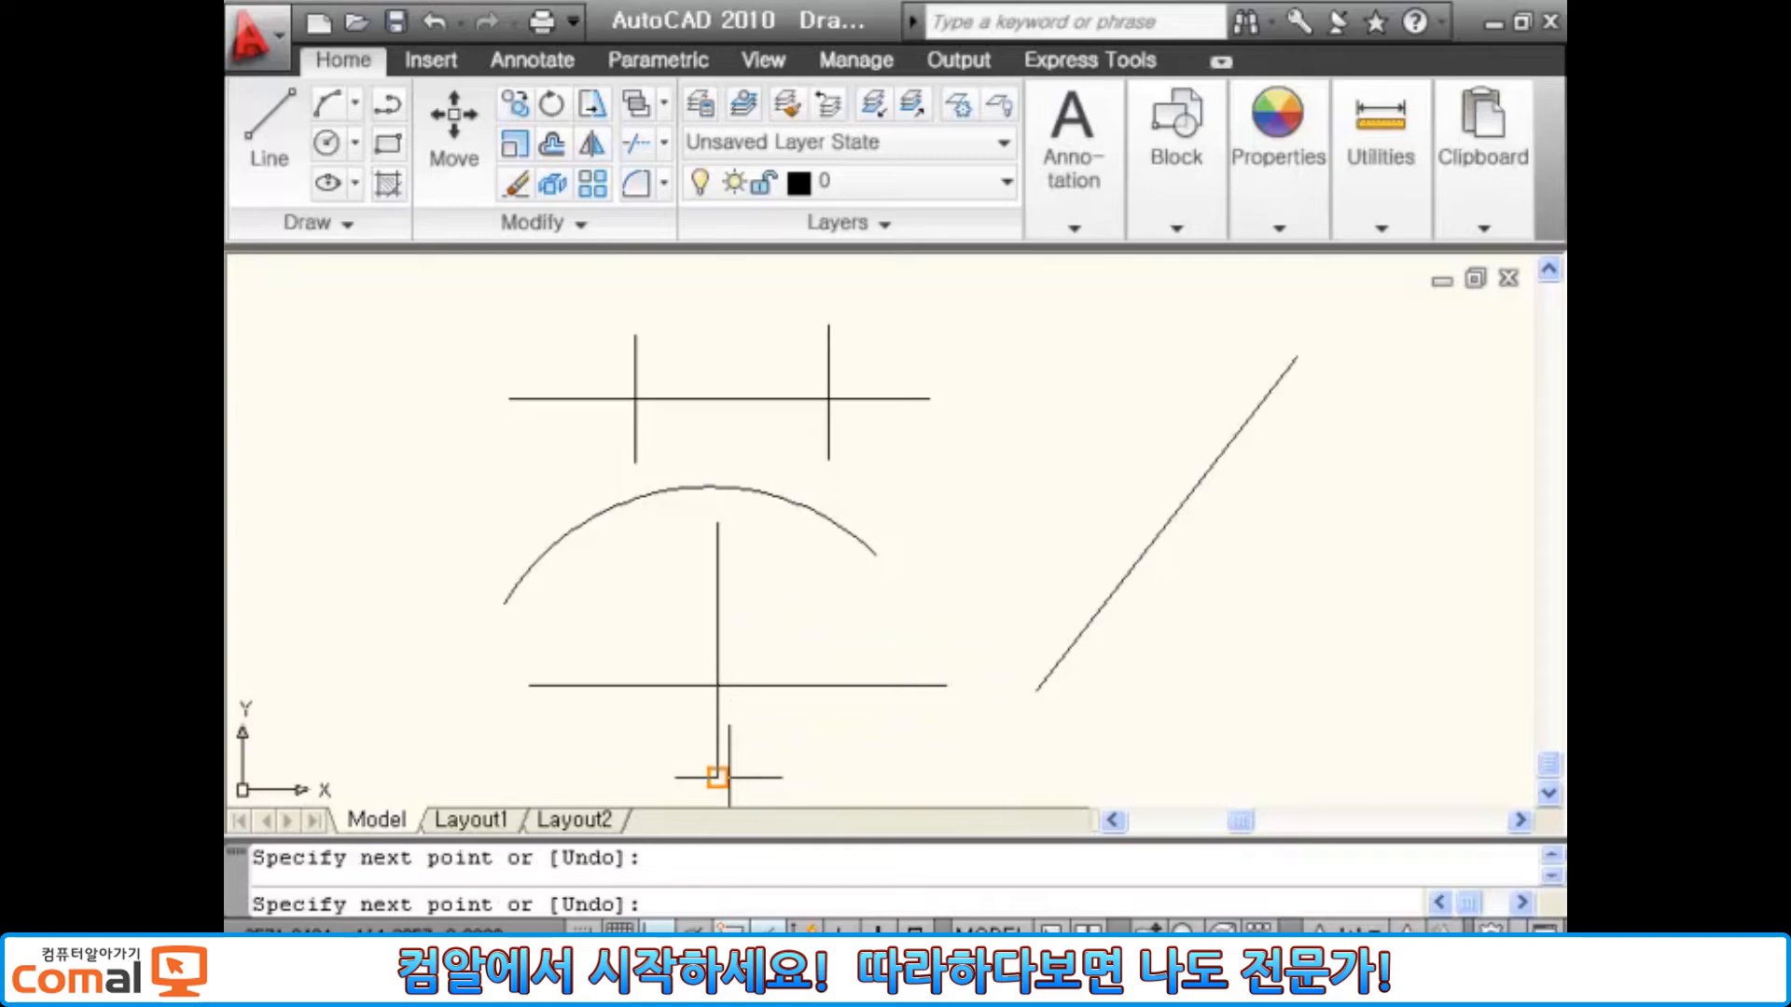
key("Return")
- Draw a small circle centred on the intersection of the two centre lines
type("c")
key("Return")
left_click(718, 685)
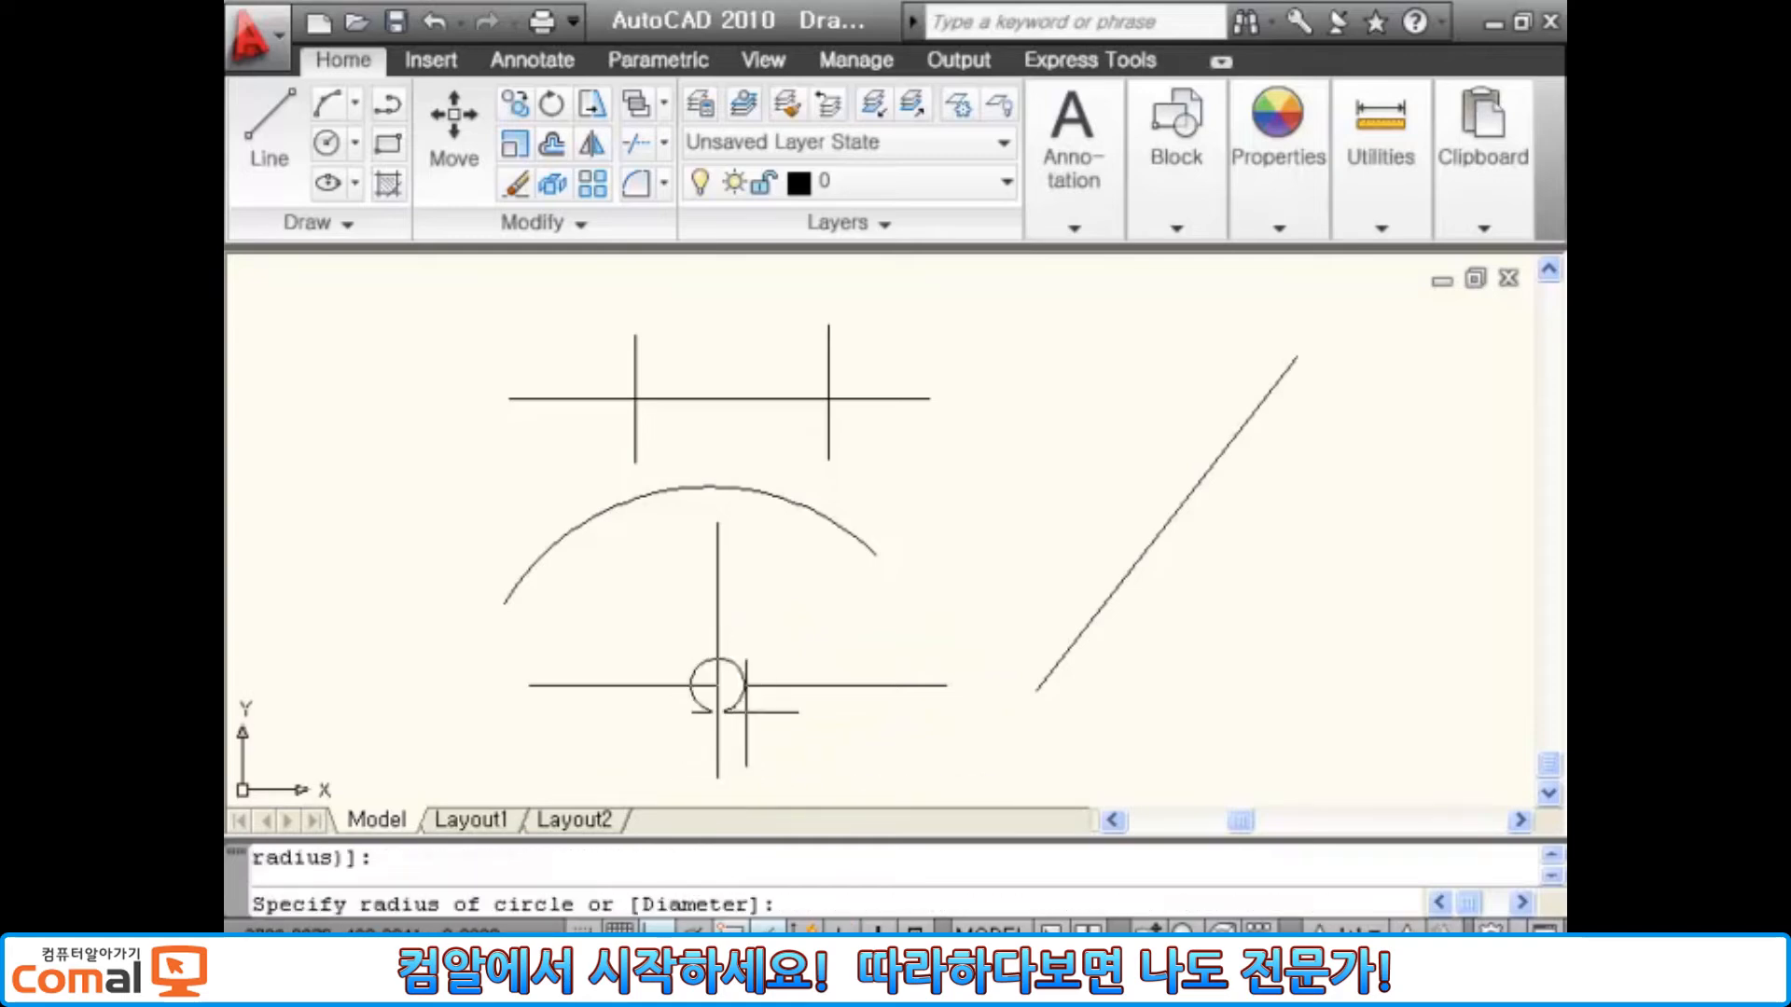
left_click(758, 723)
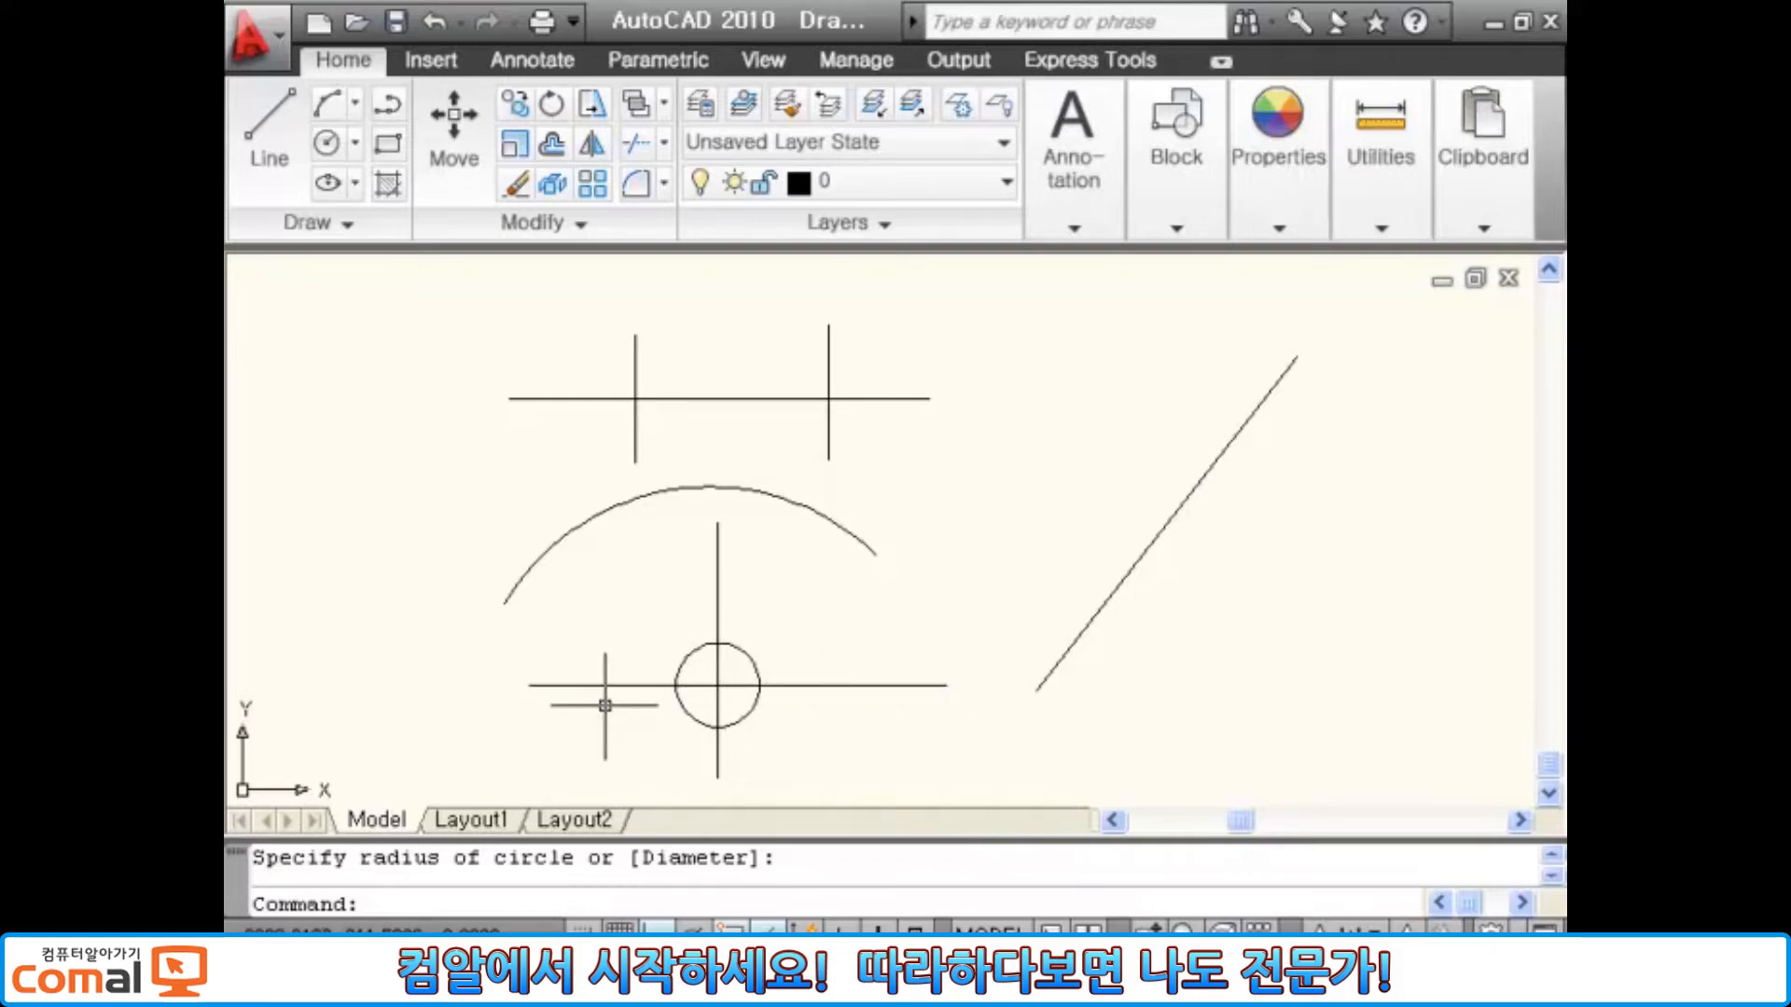
- Draw a short vertical line across the horizontal centre line just to the right of the circle
scroll(737, 671, "up", 2)
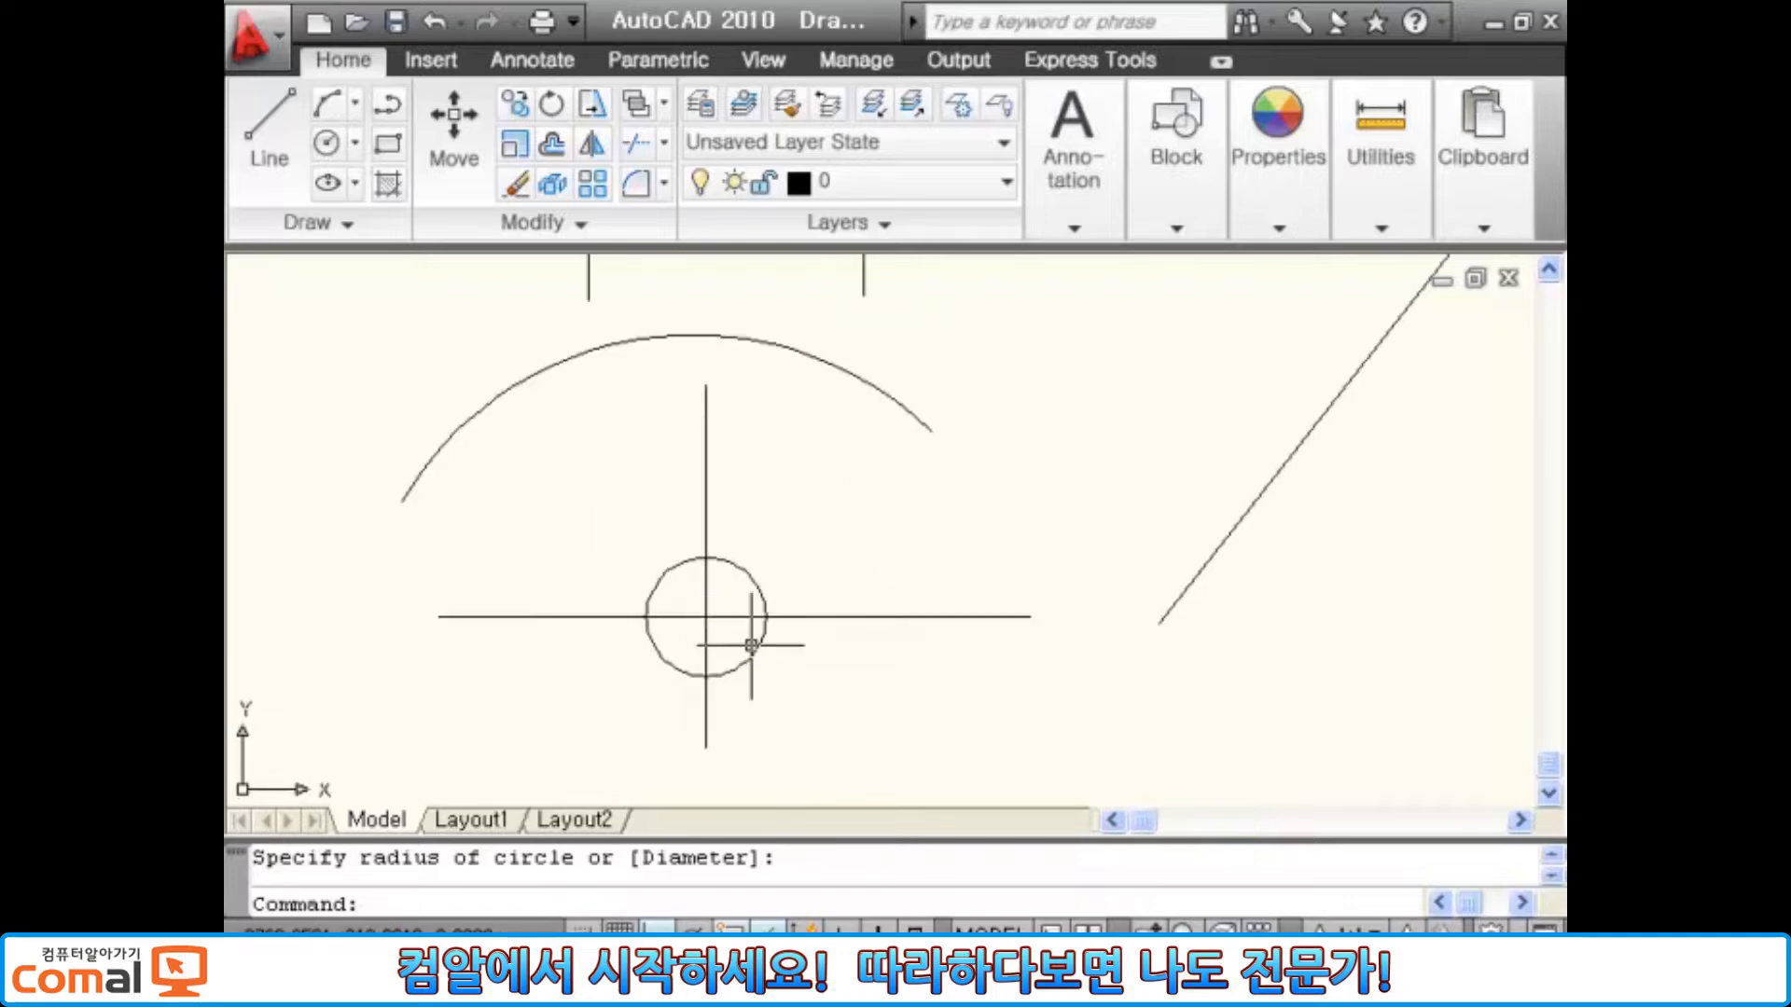
middle_click_drag(758, 642, 766, 632)
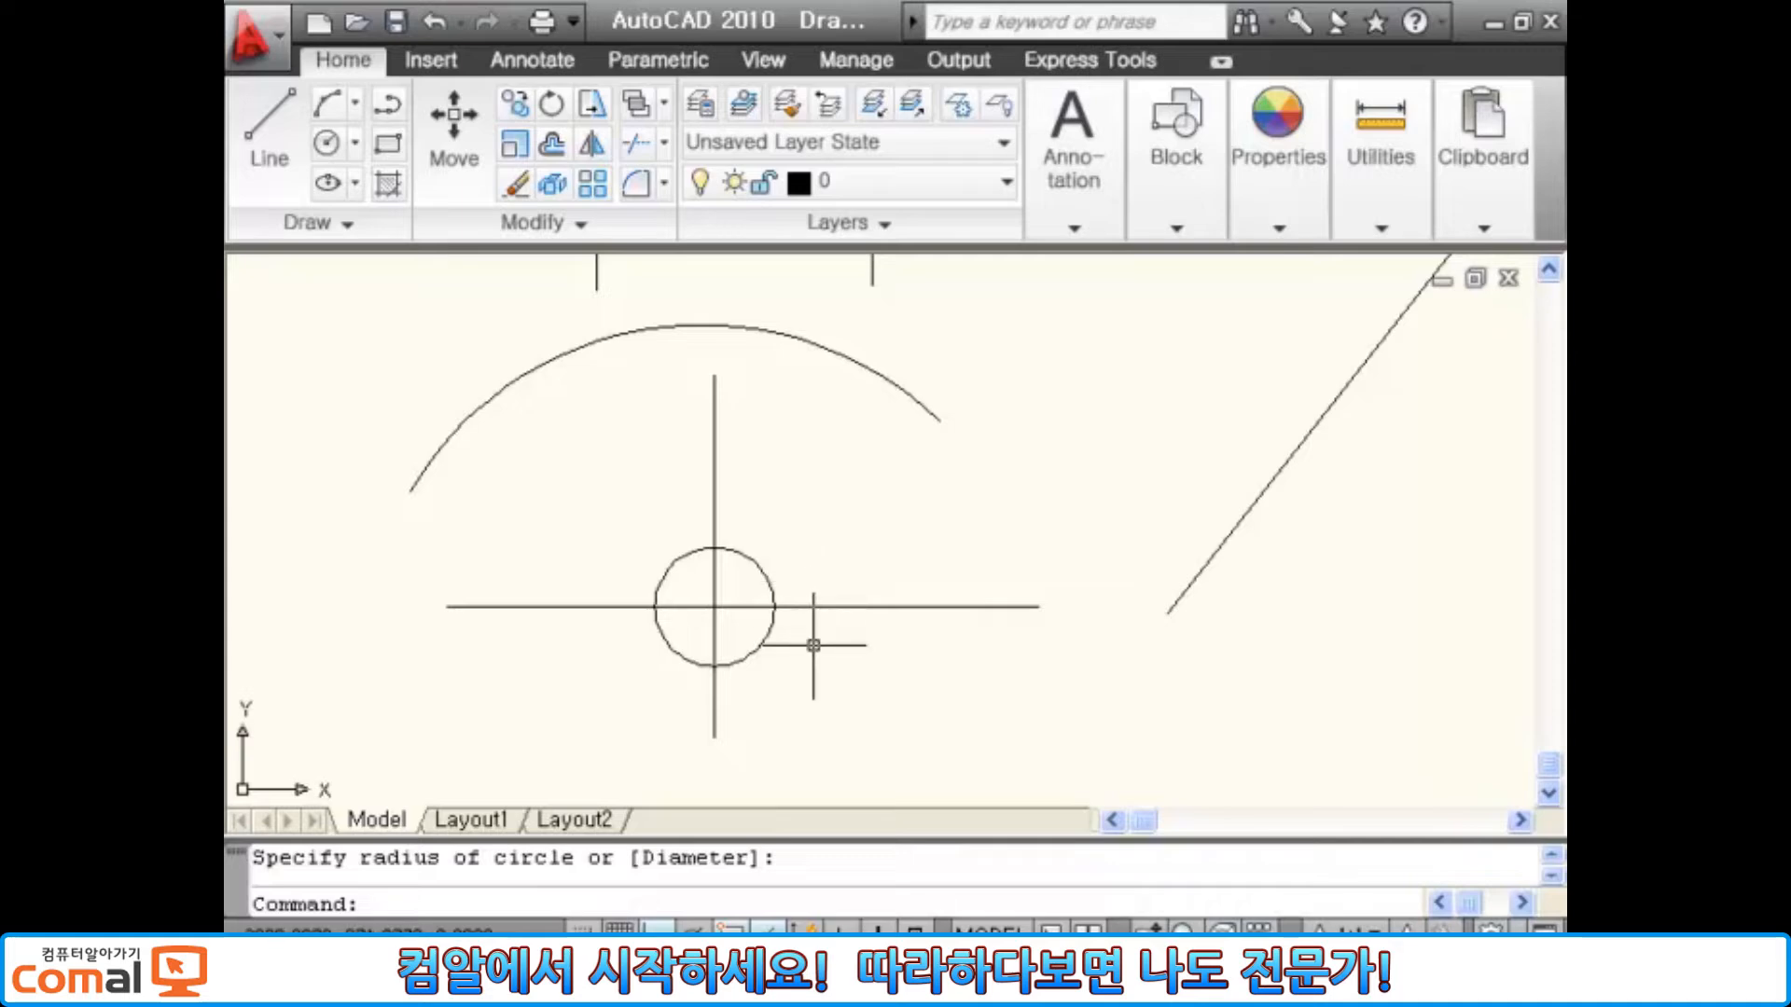
key("Return")
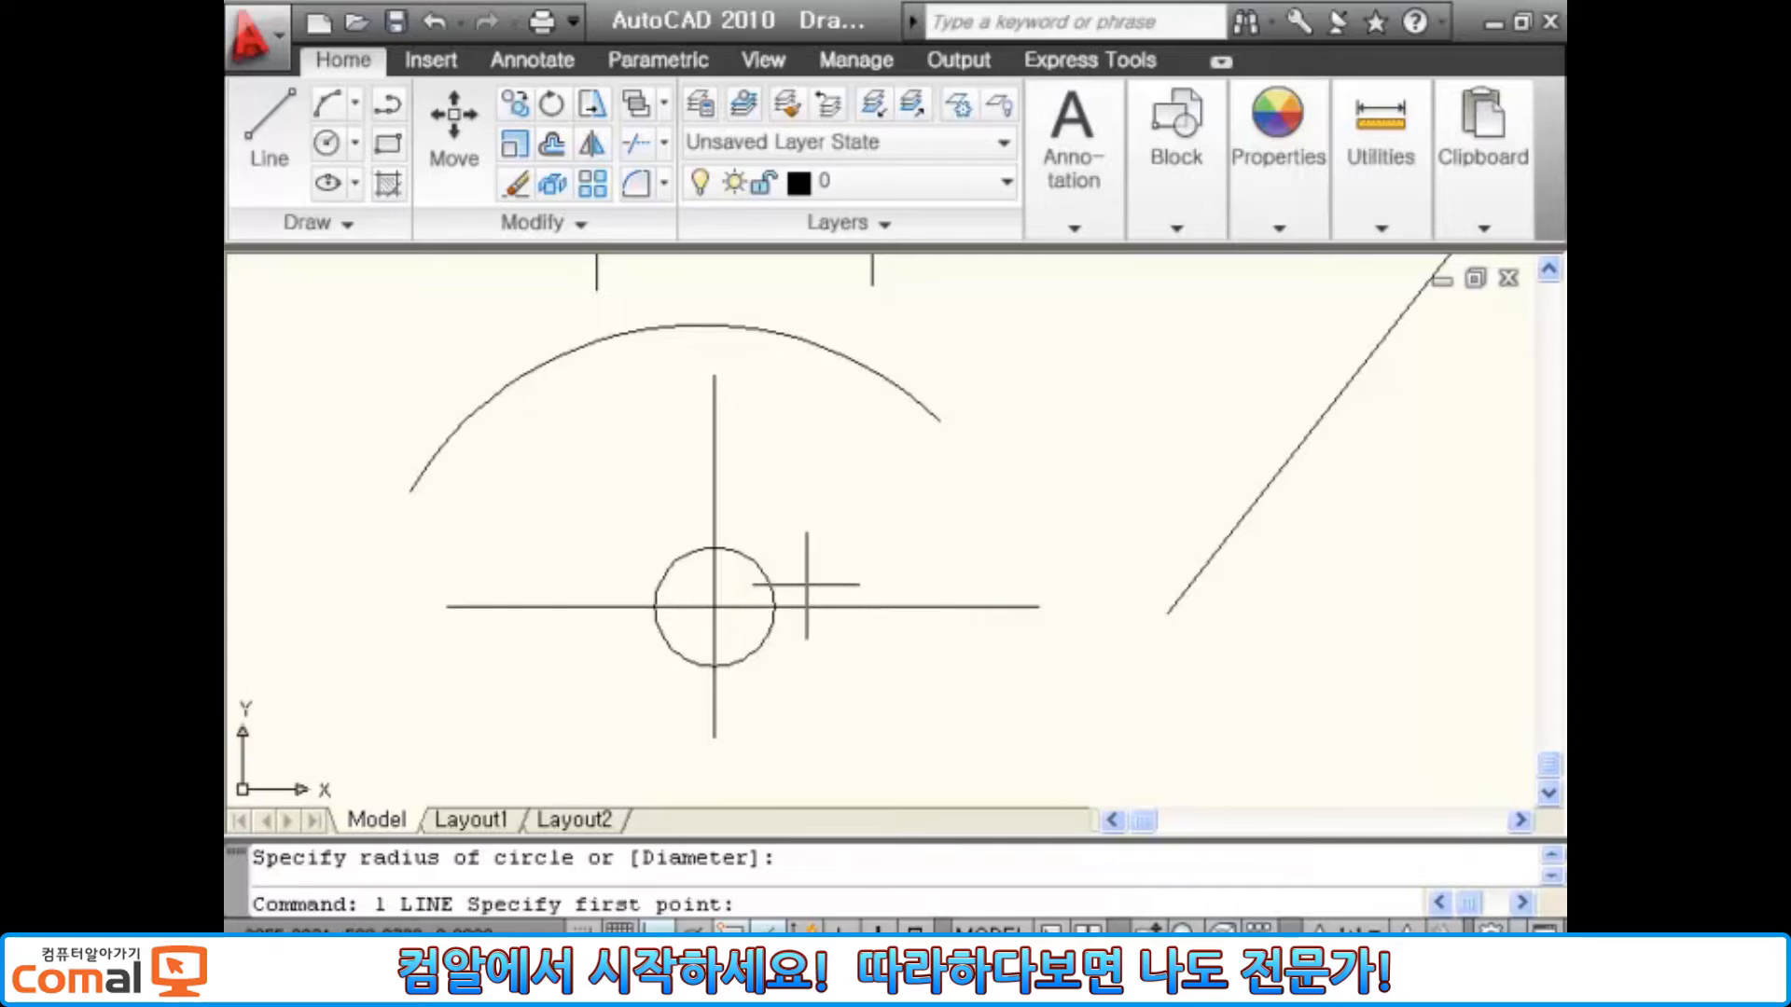
left_click(807, 607)
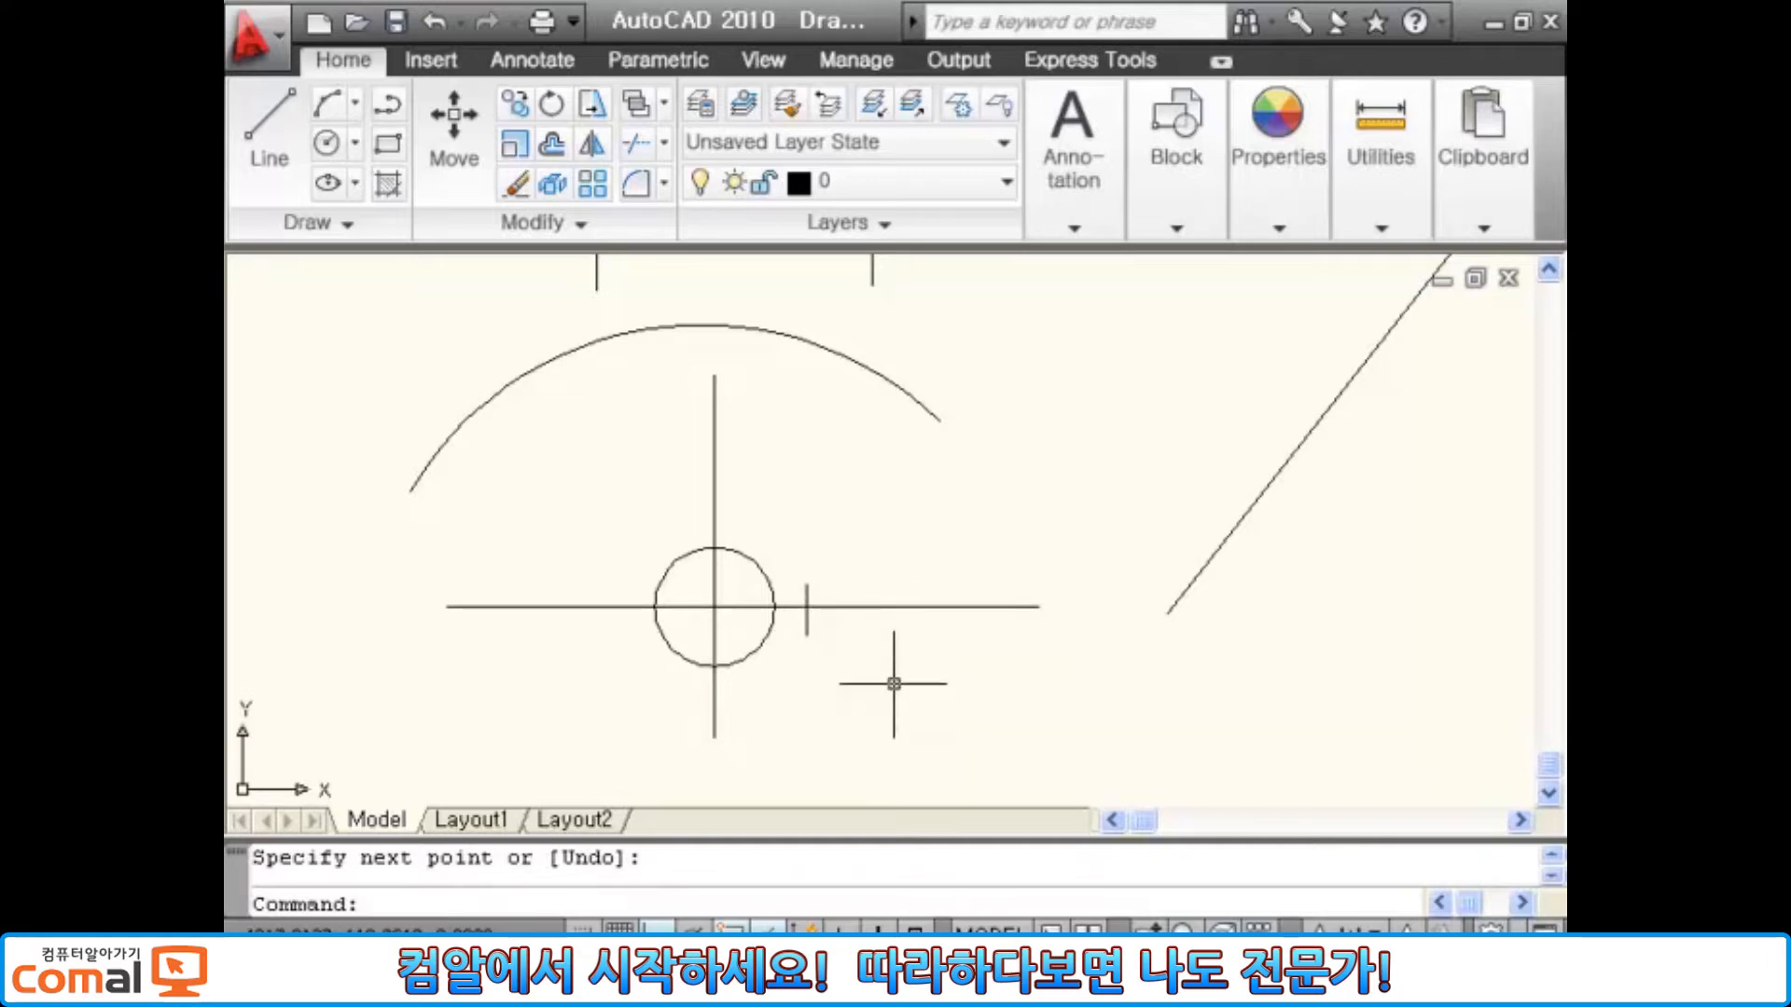
- Trim the horizontal centre line to the right of the short vertical line, using that line as the cutting edge
type("tr")
key("Return")
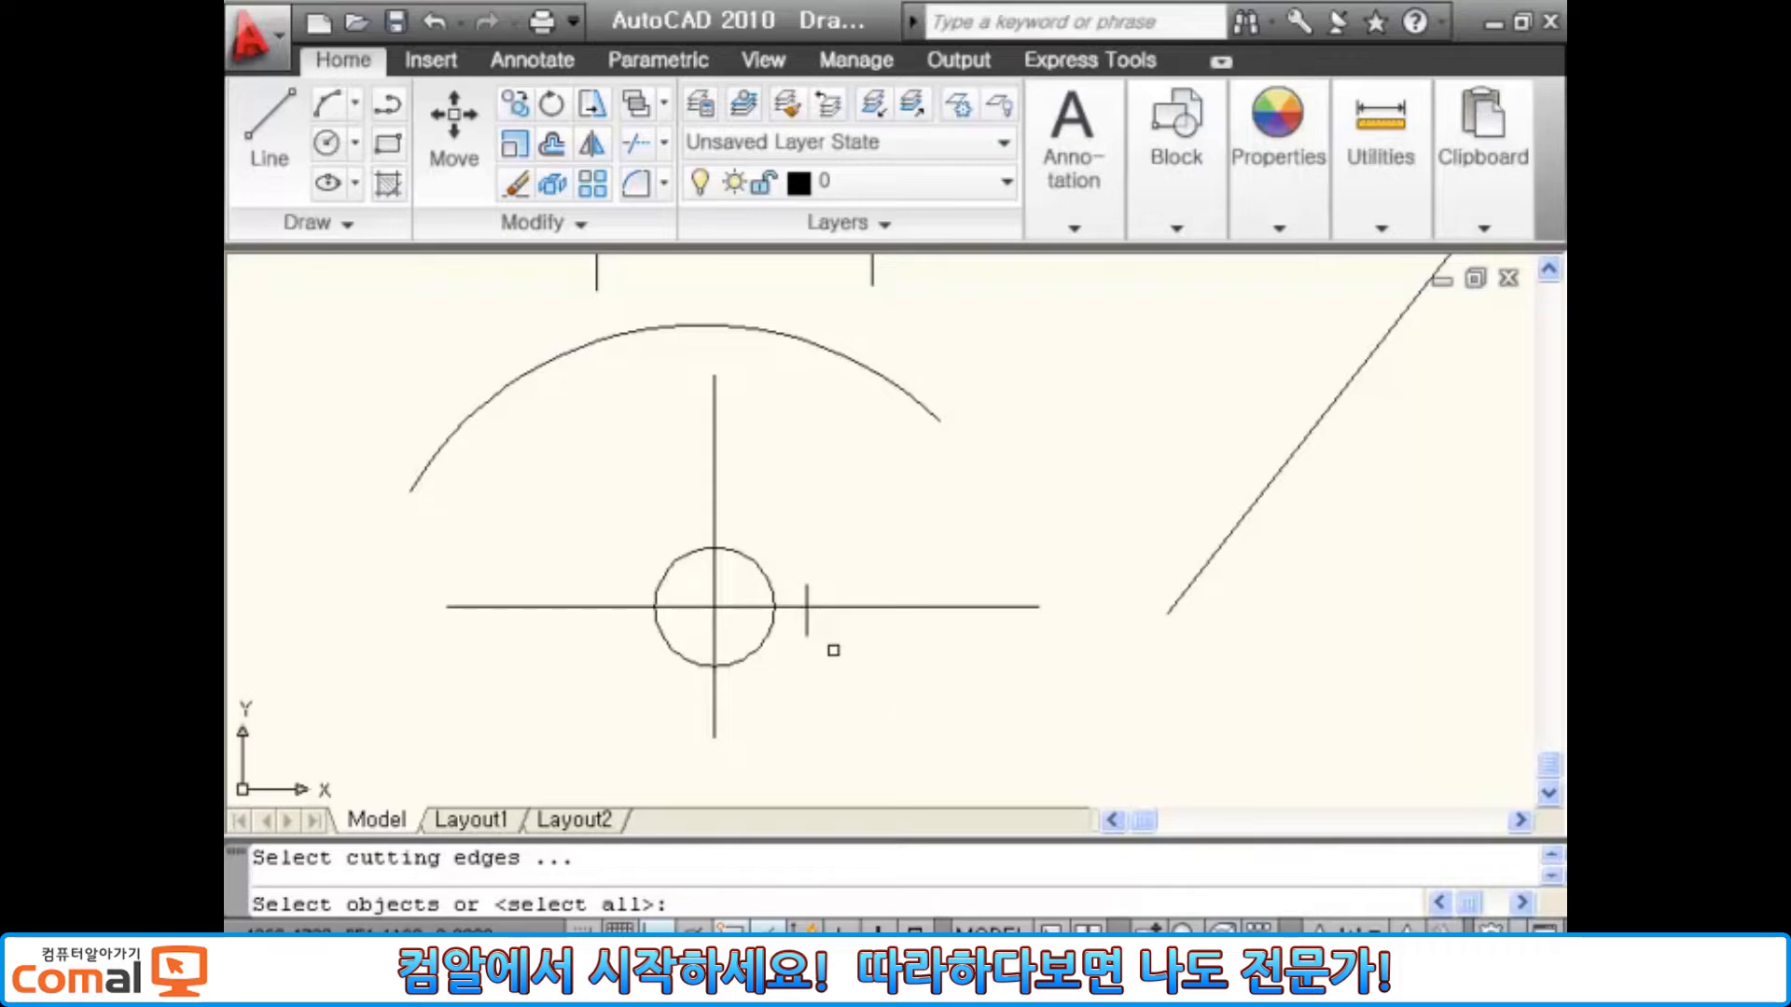
left_click(807, 615)
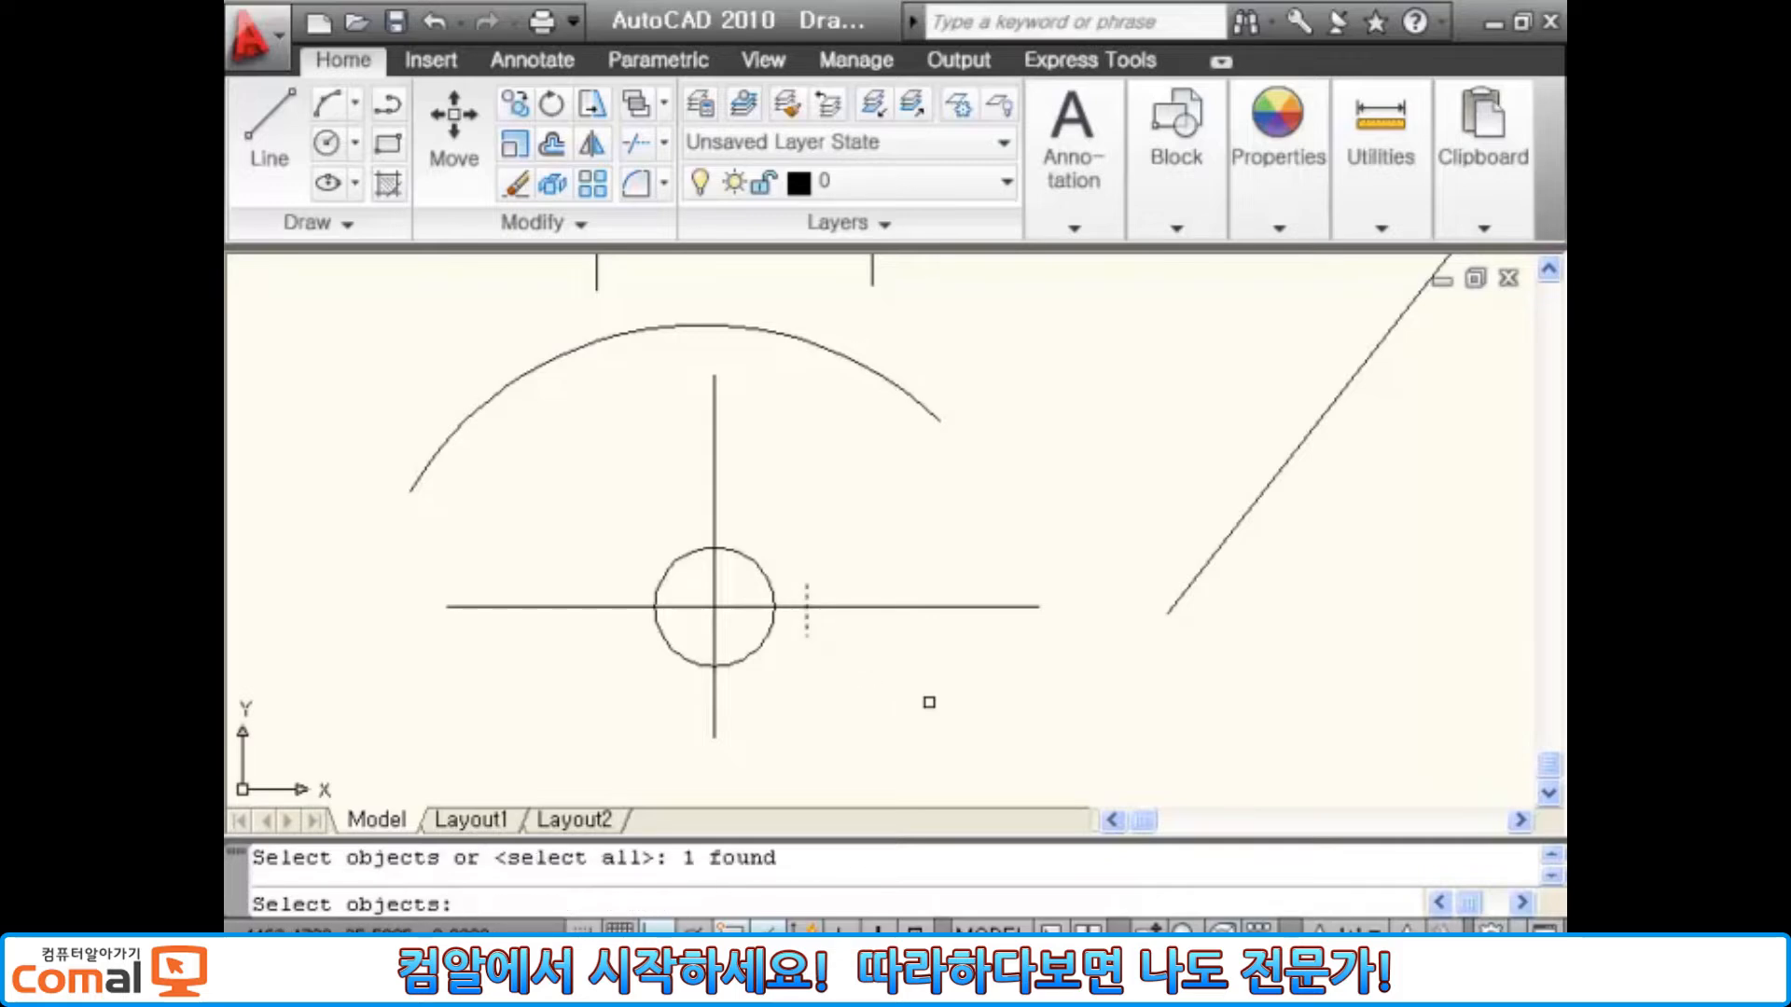
key("Return")
left_click(866, 610)
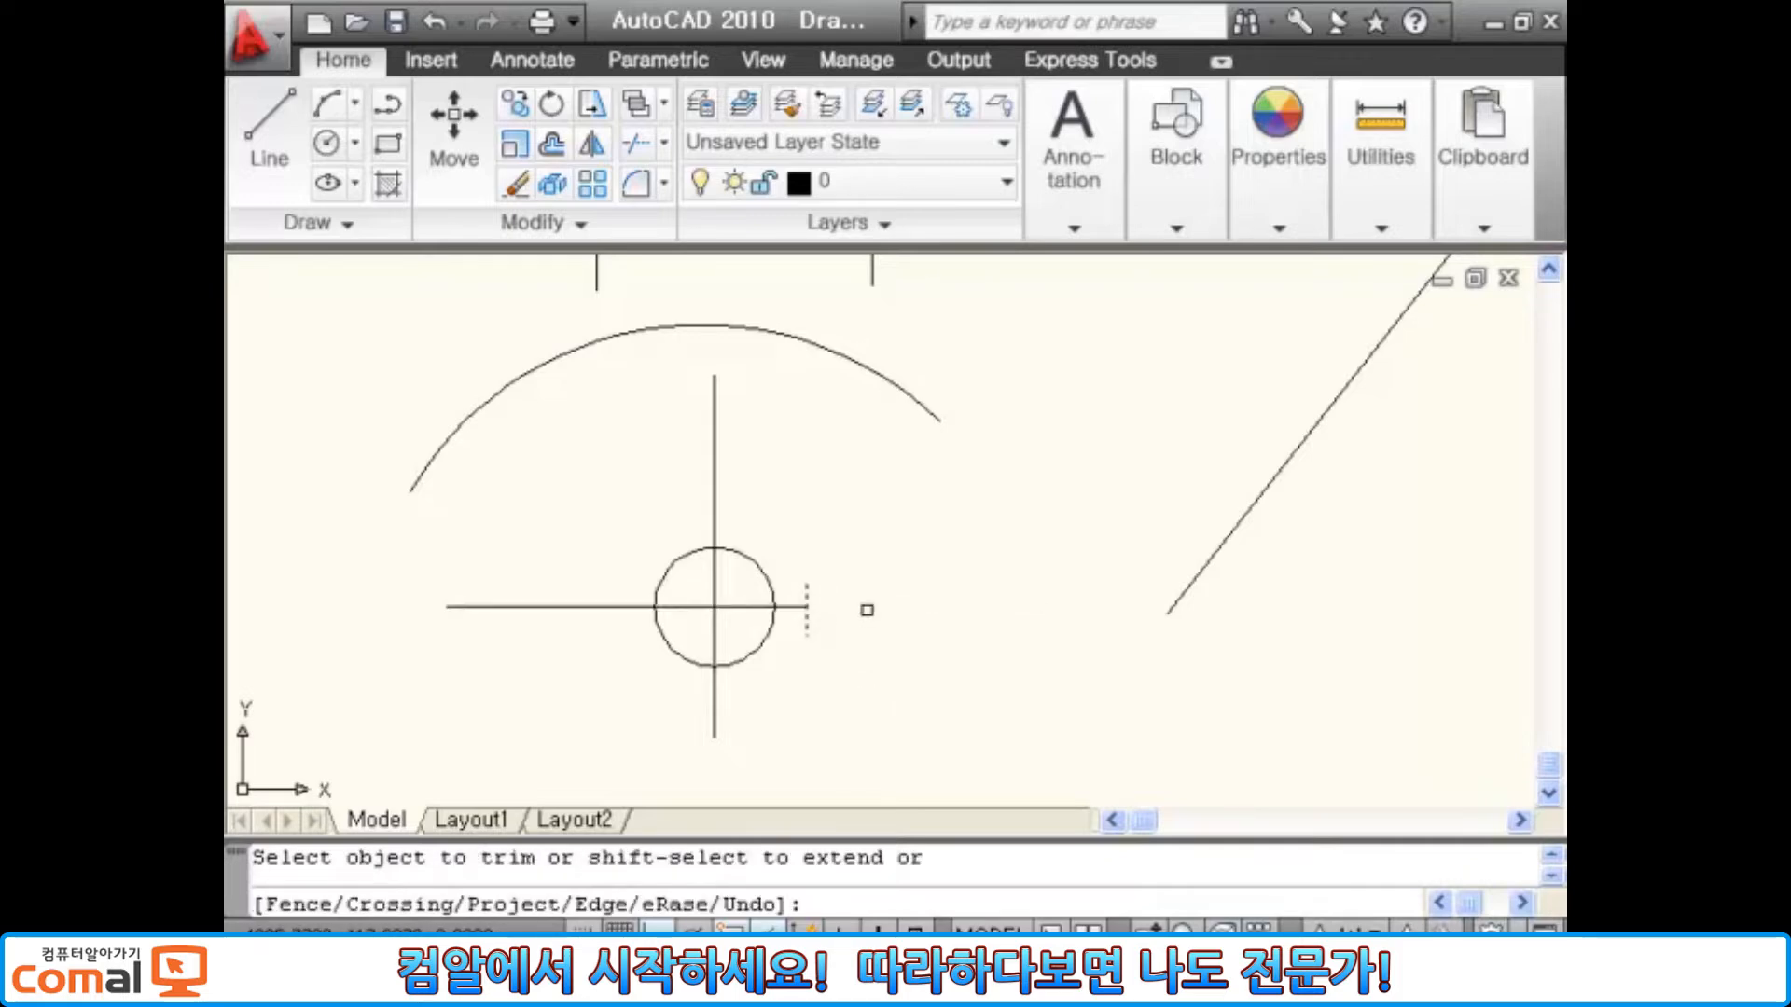
key("Escape")
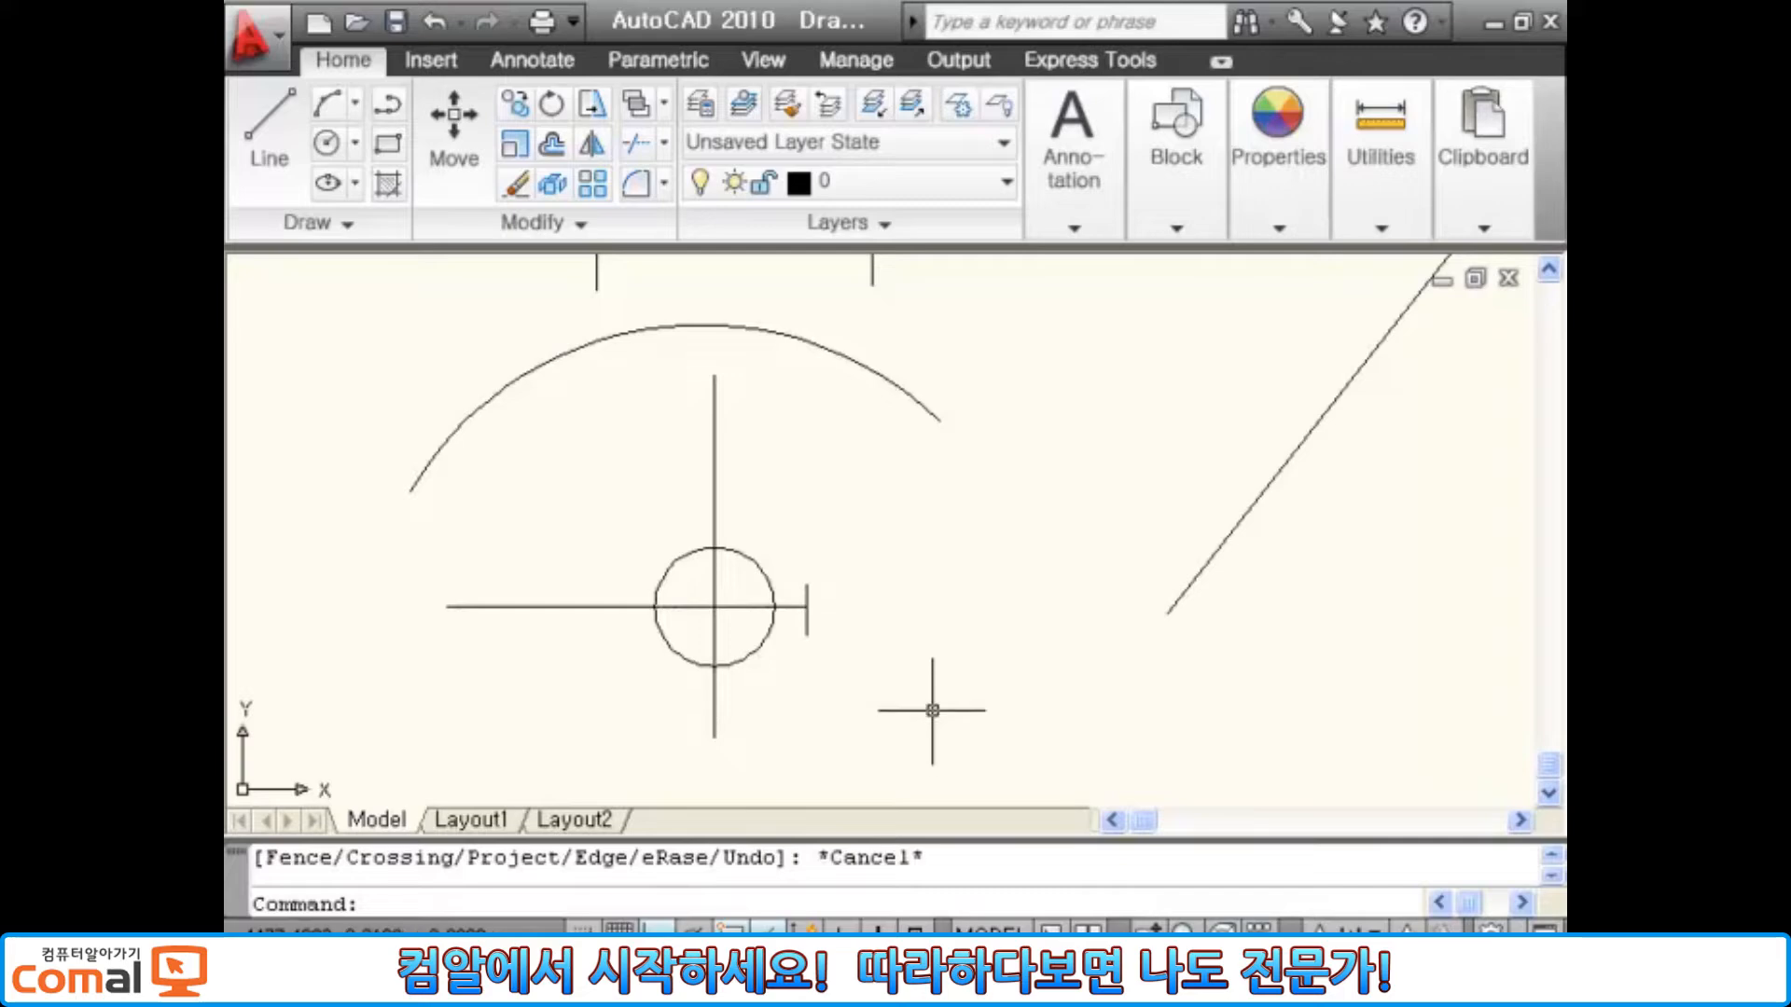
- Erase the short vertical line just to the right of the circle
type("e")
key("Return")
left_click(804, 642)
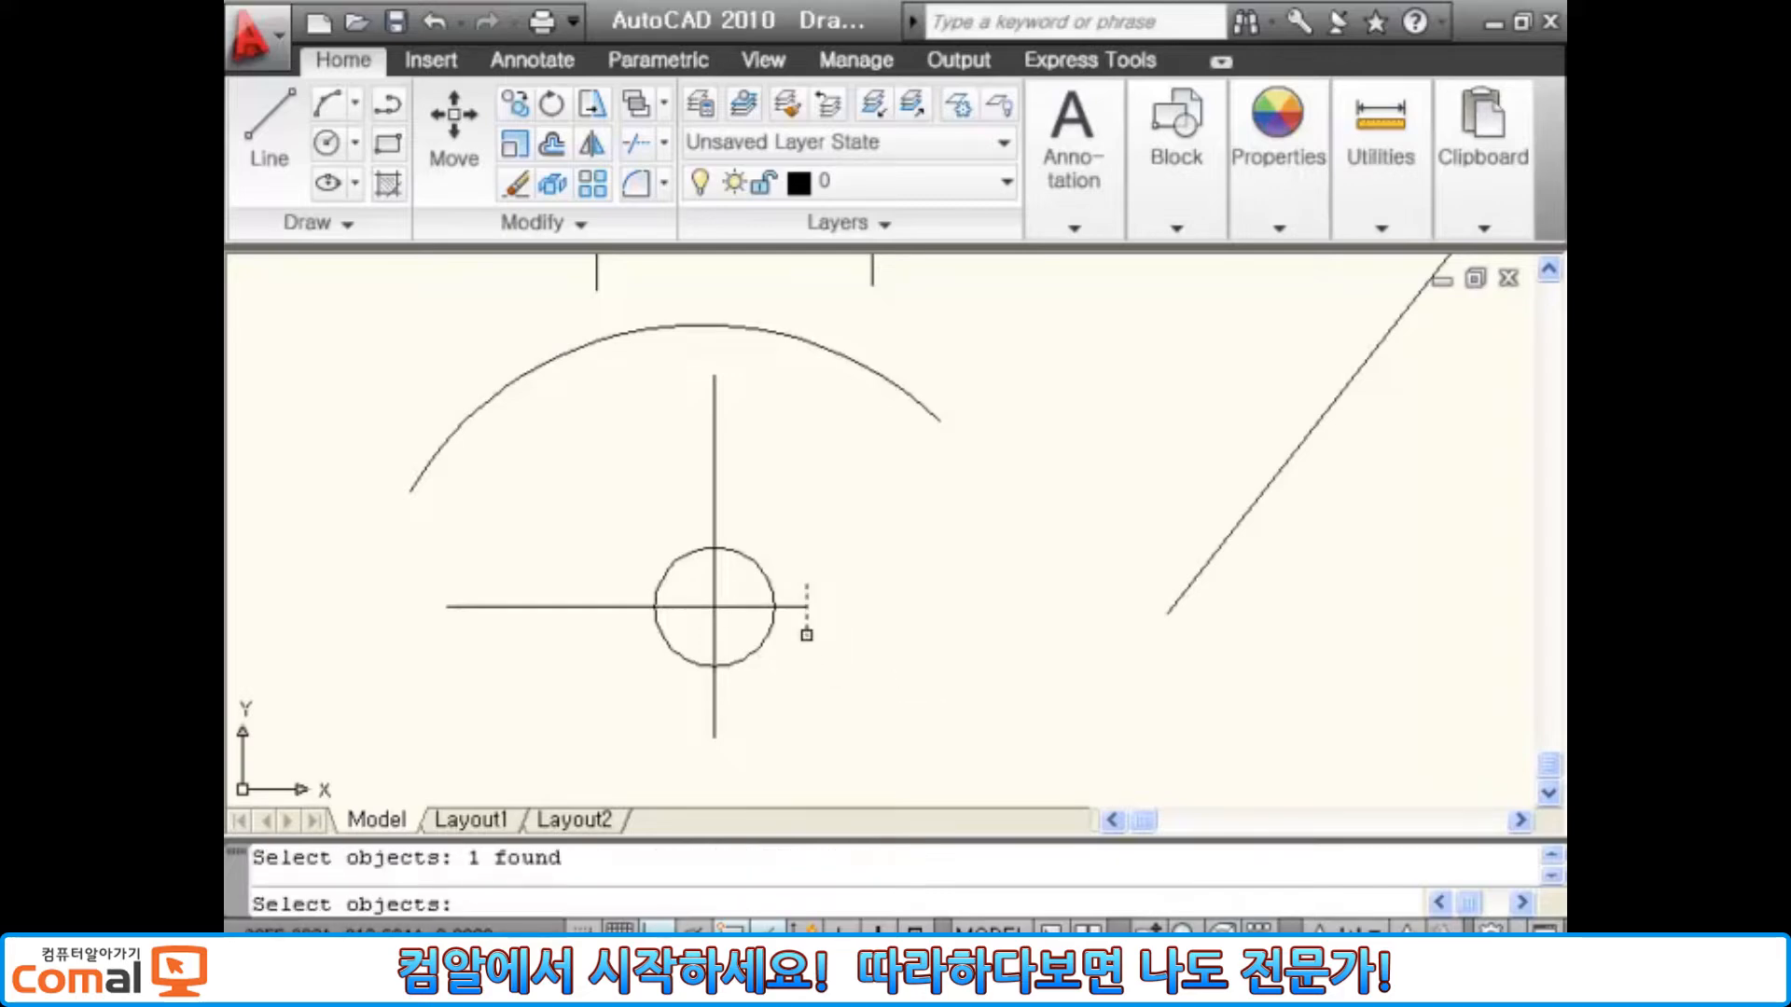
key("Return")
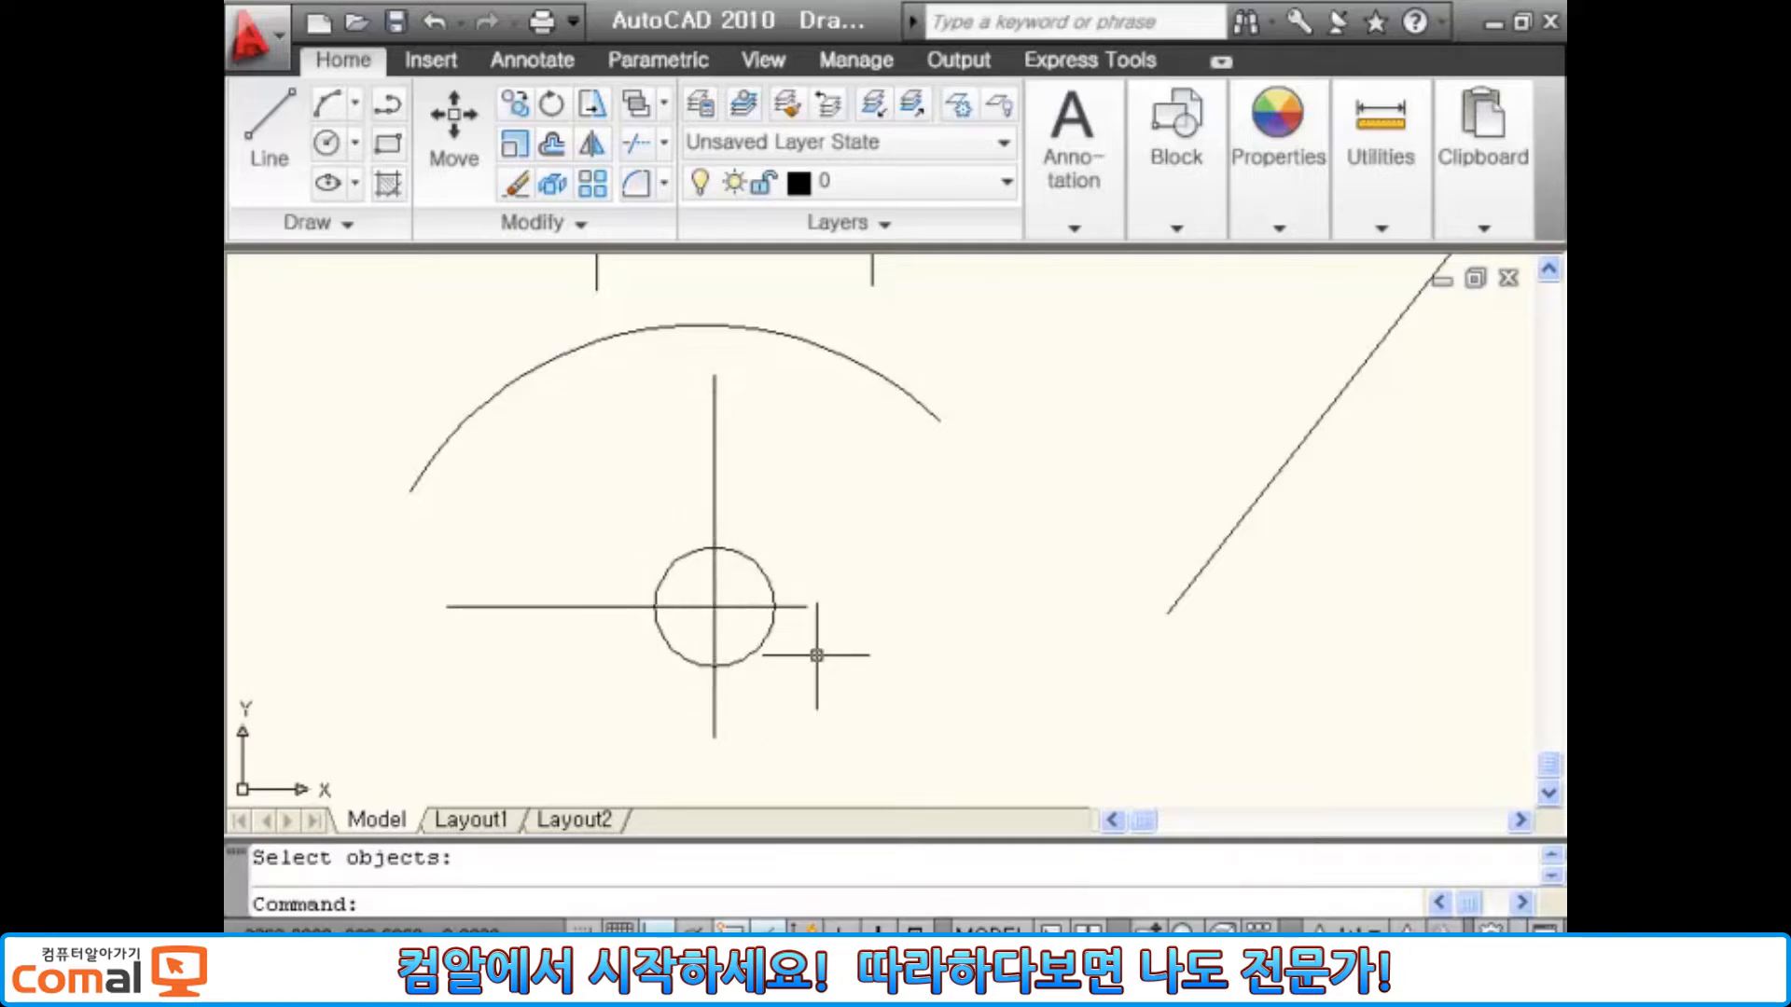
- Undo the erase, the trim of the horizontal centre line and the drawing of the short vertical line
type("u")
key("Return")
type("u")
key("Return")
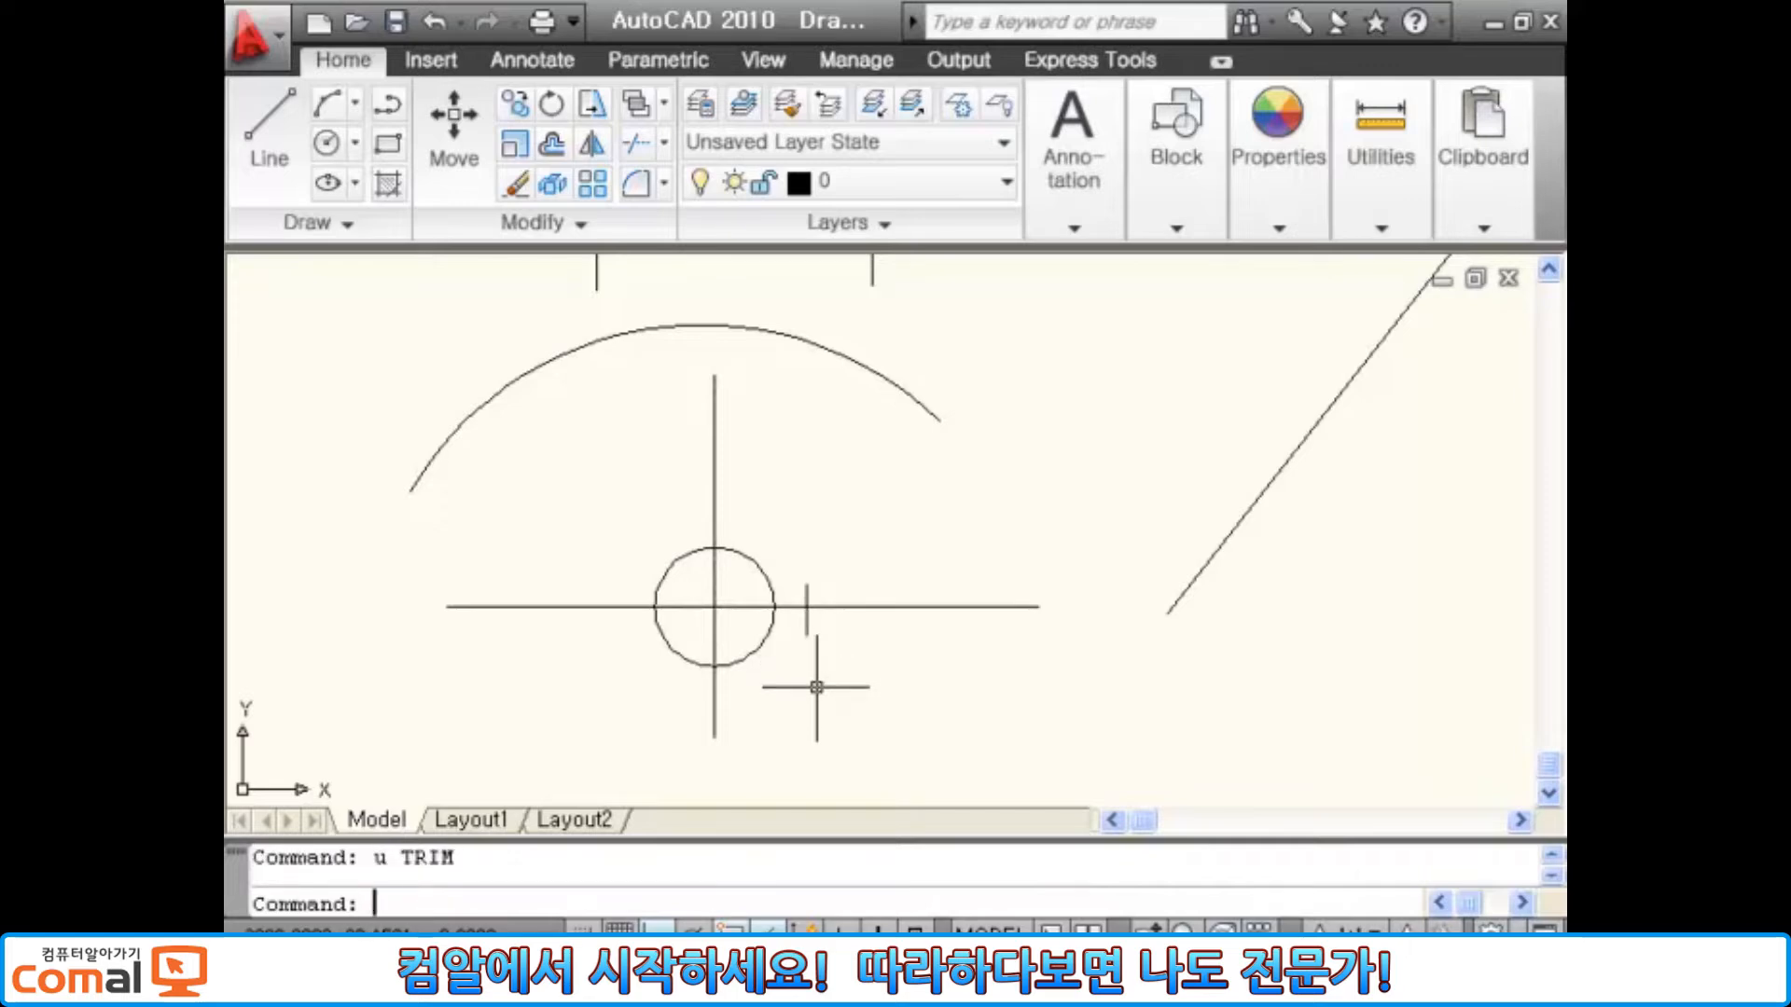
type("u")
key("Return")
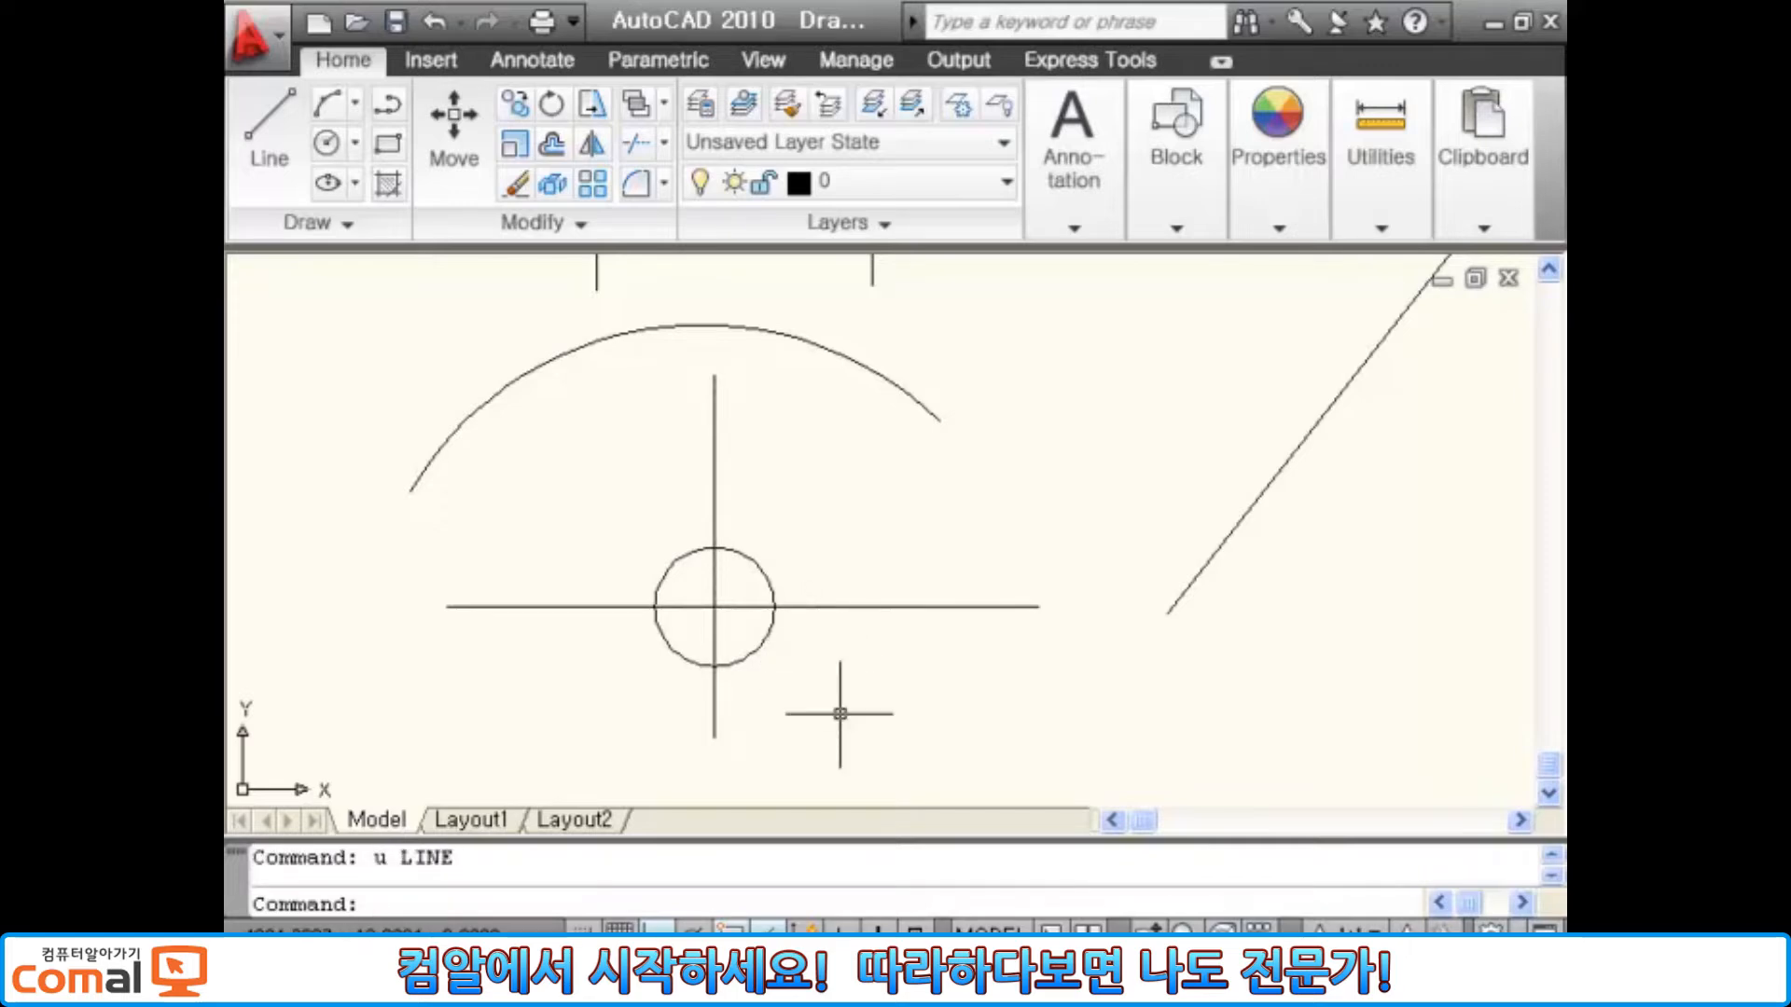
- Shorten the horizontal centre line with Break, from a point just right of the circle to beyond its right end
type("br")
key("Return")
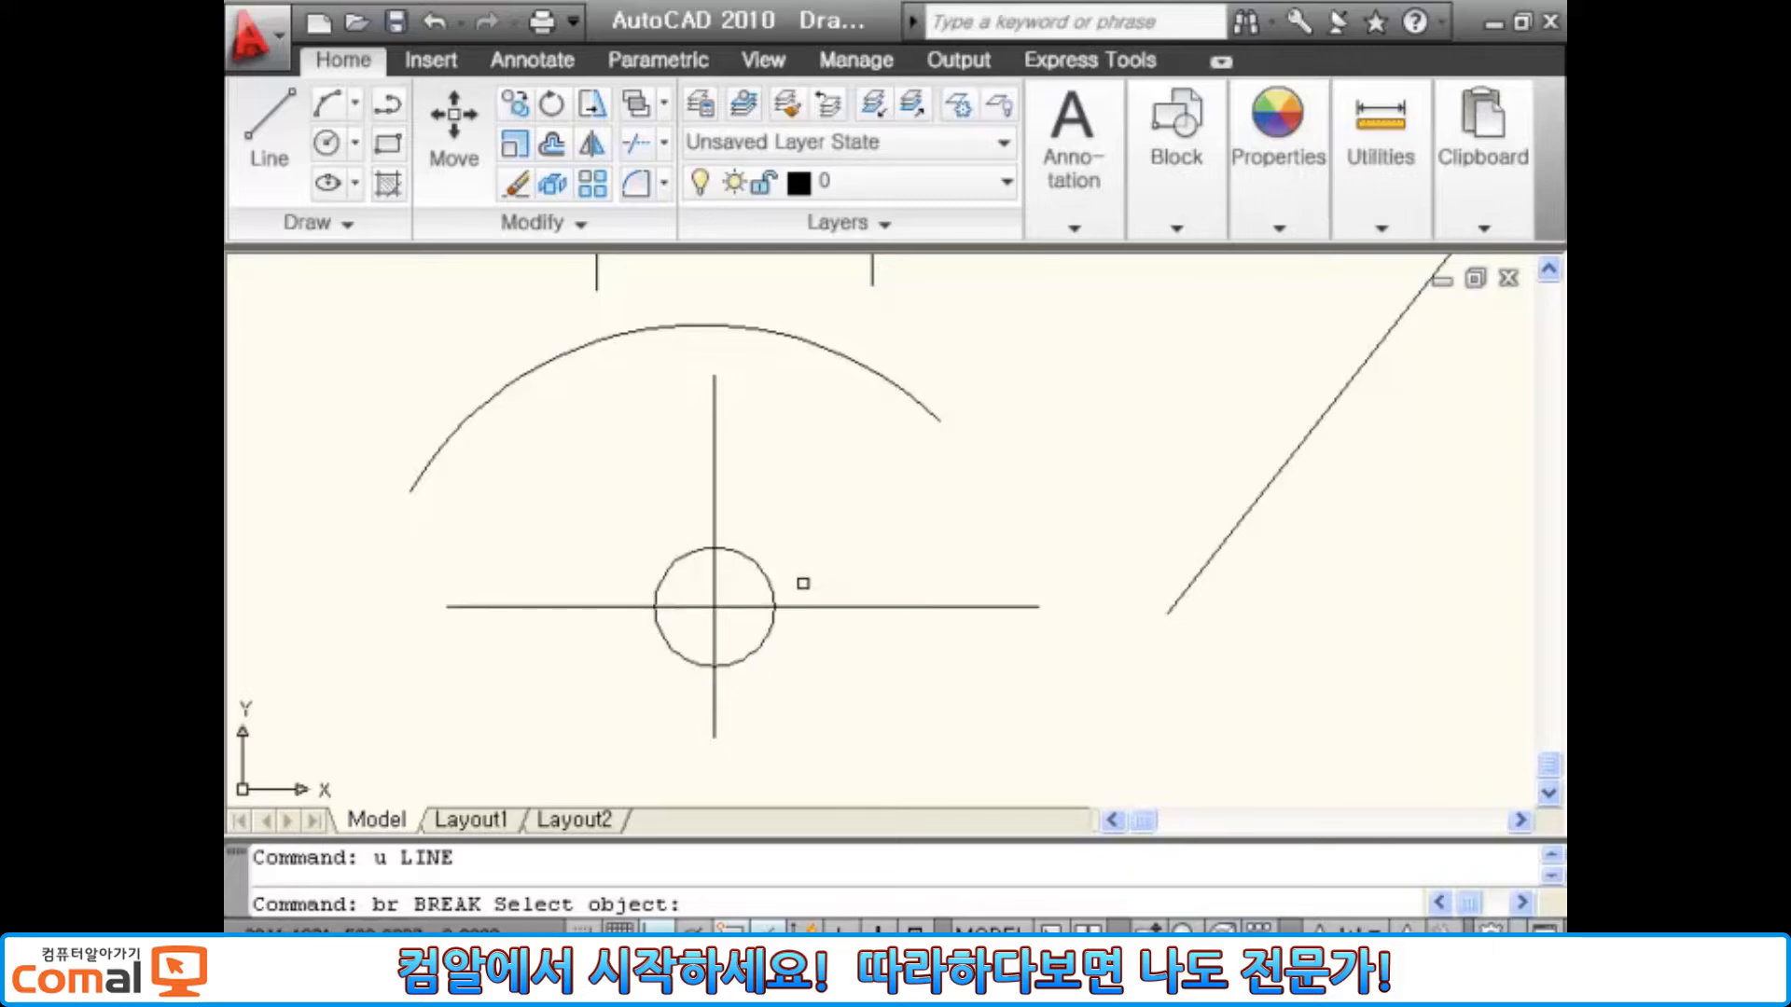
left_click(801, 607)
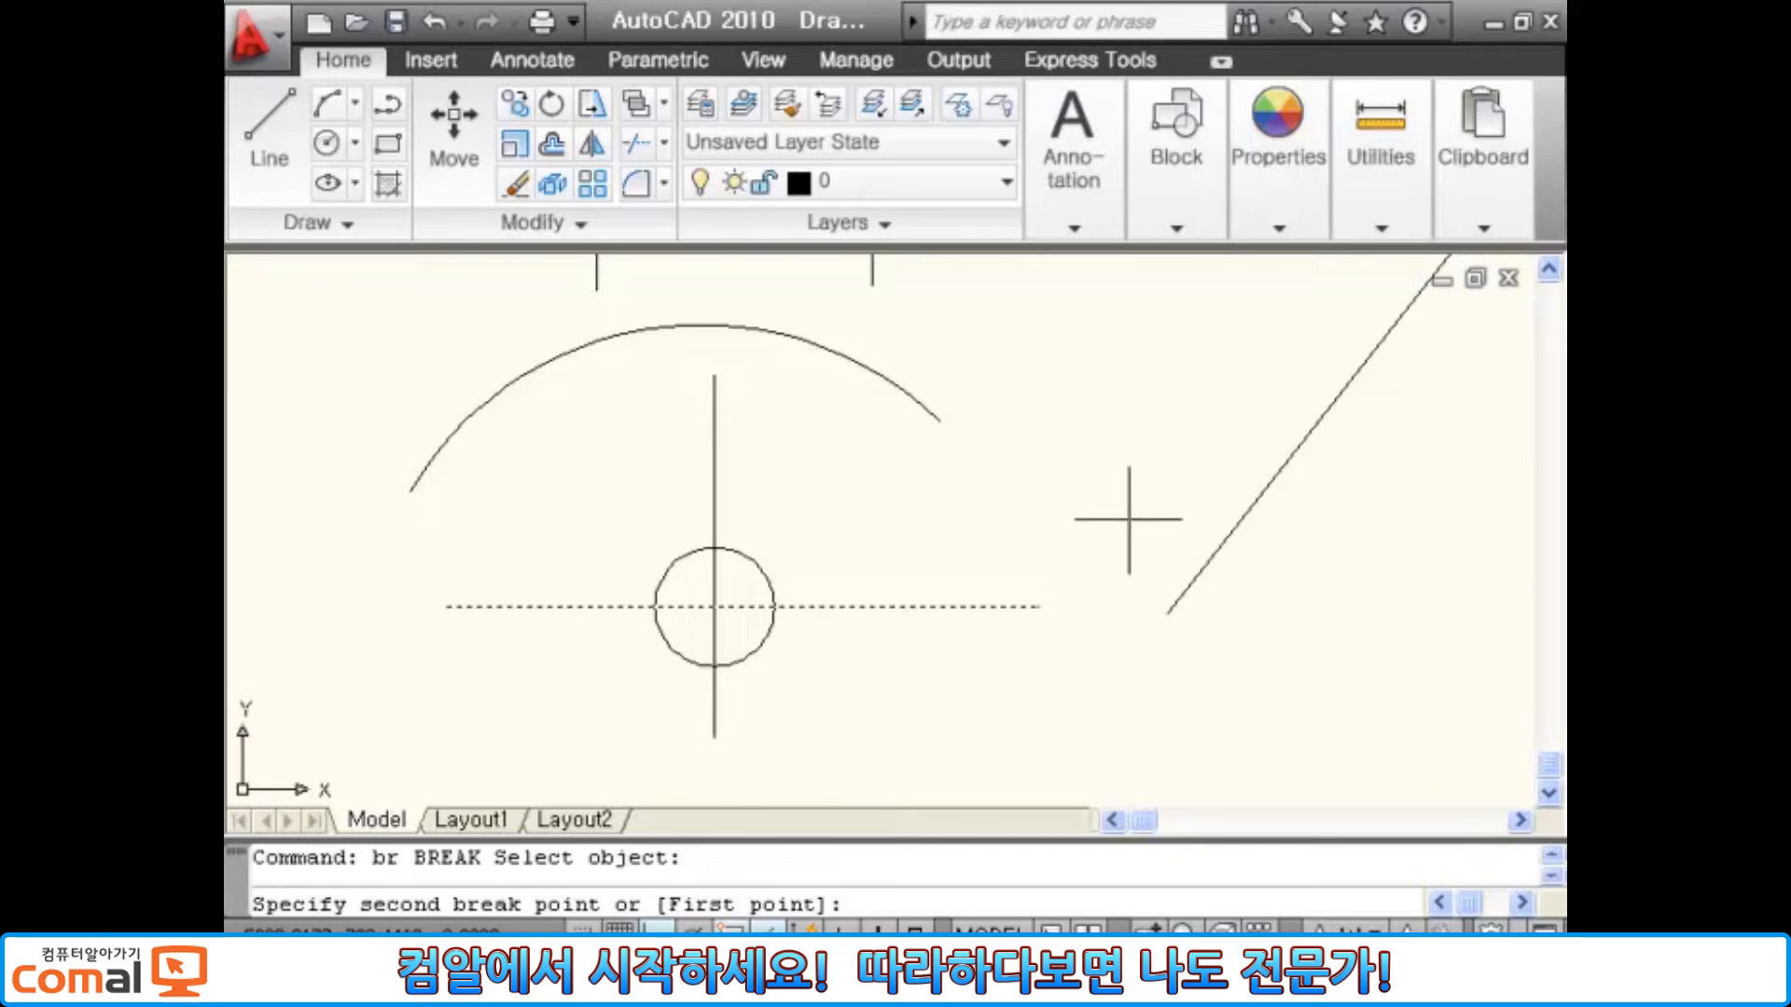
mouse_move(1040, 606)
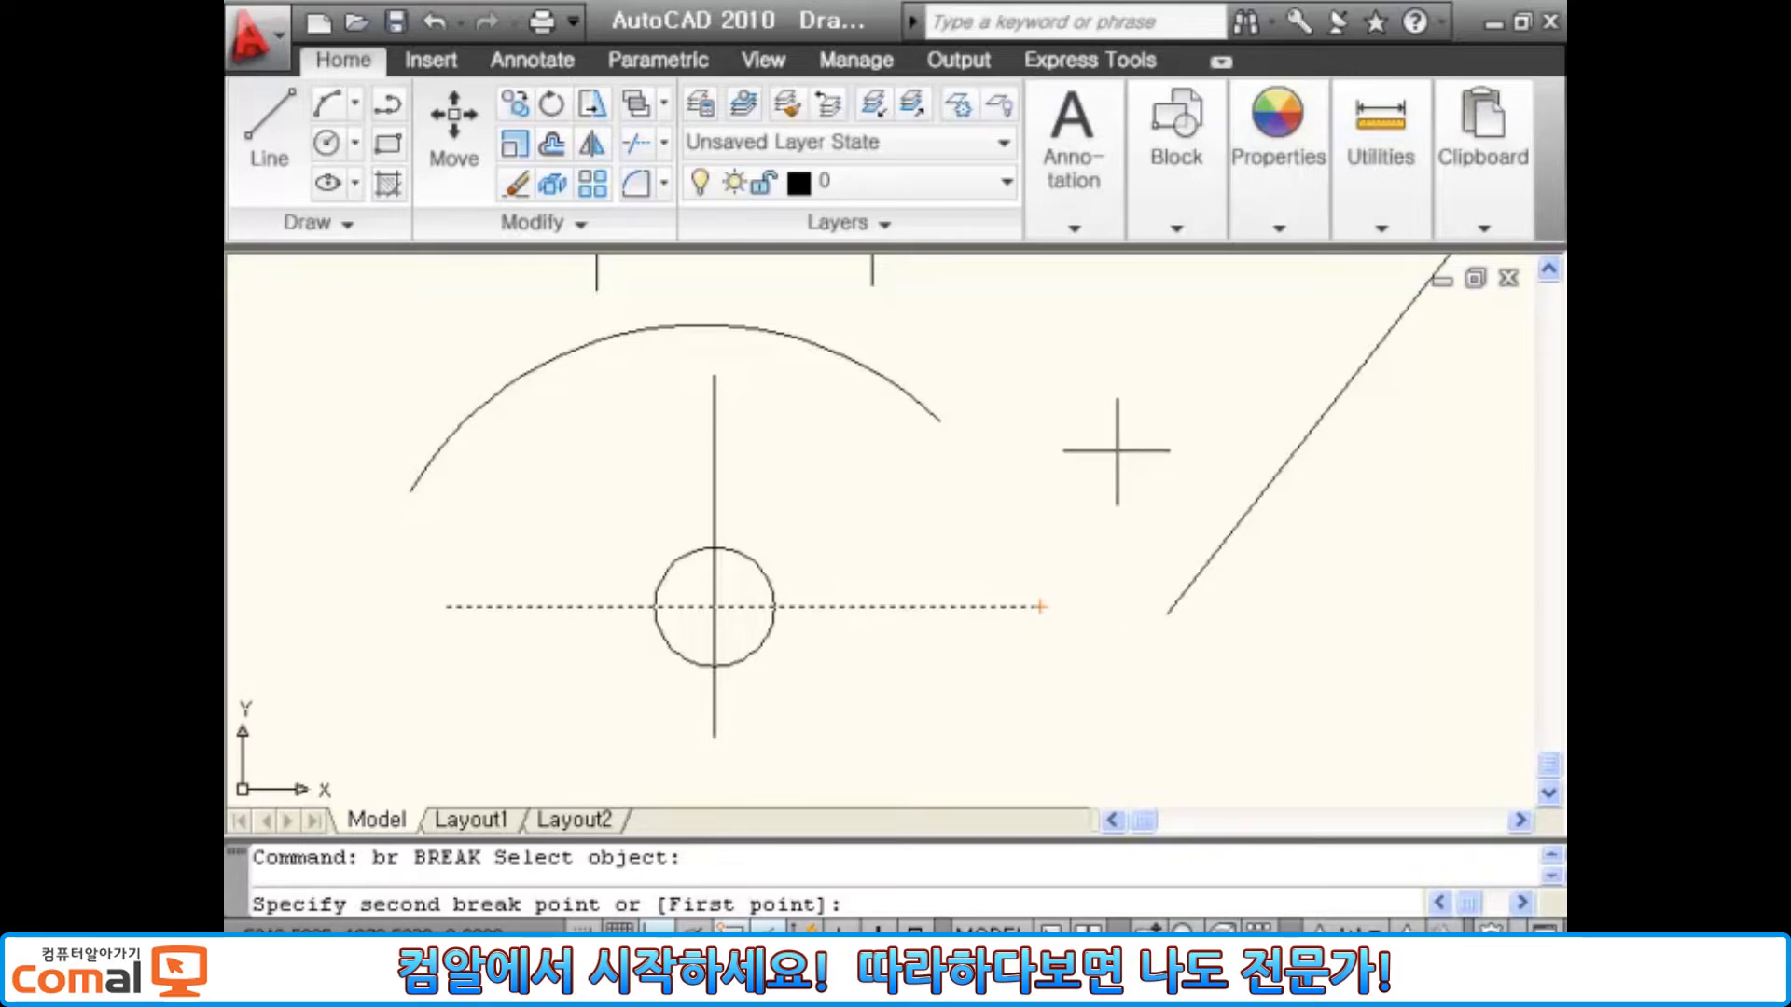
left_click(1121, 430)
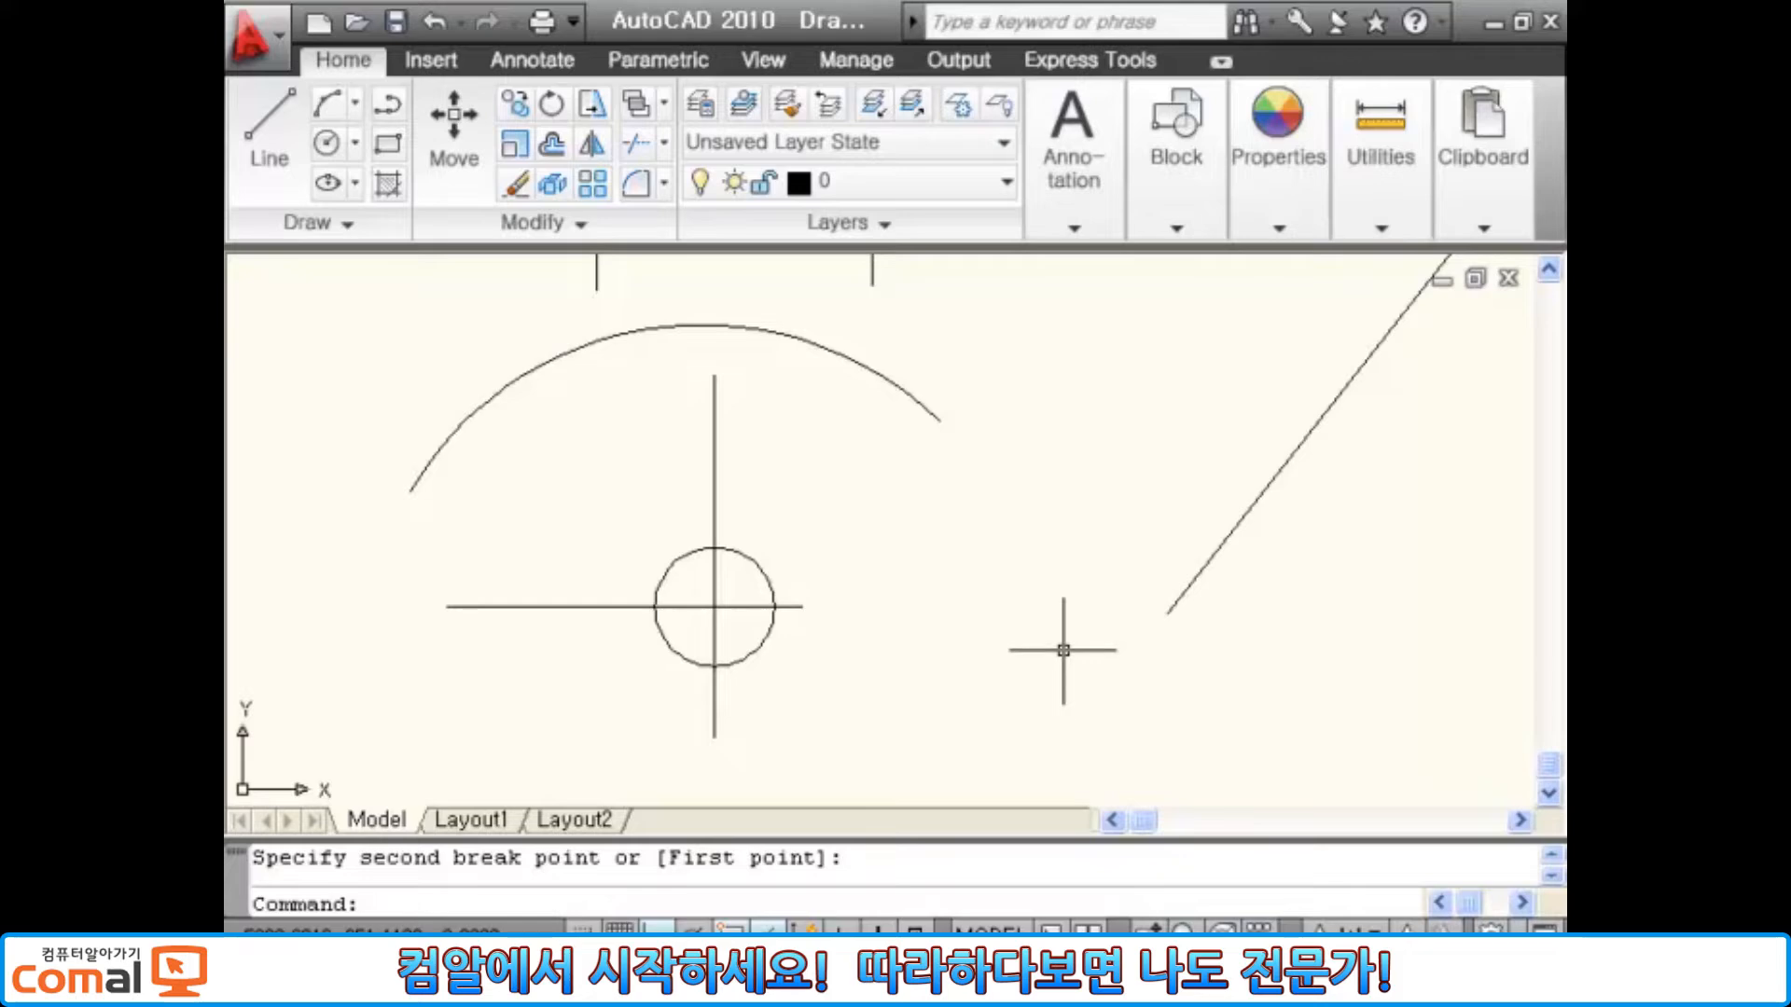
- Shorten both ends of the vertical centre line with Break, leaving short overhangs above and below the circle
key("Return")
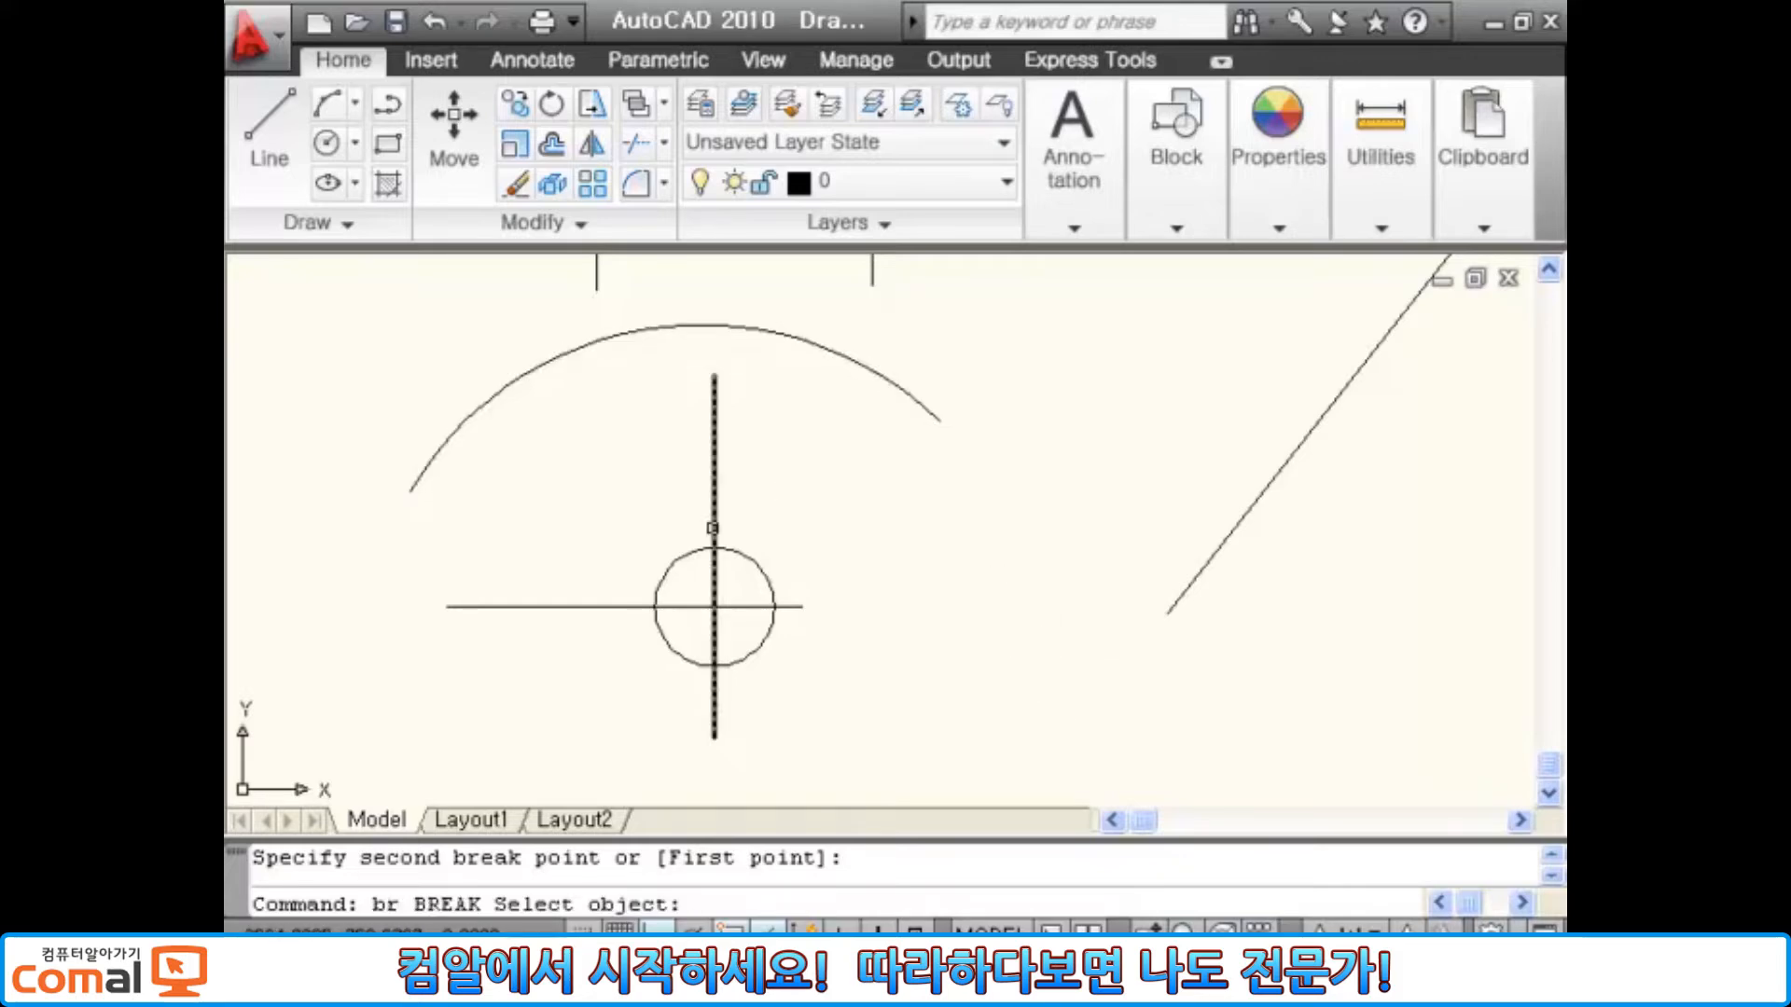
left_click(712, 528)
left_click(713, 313)
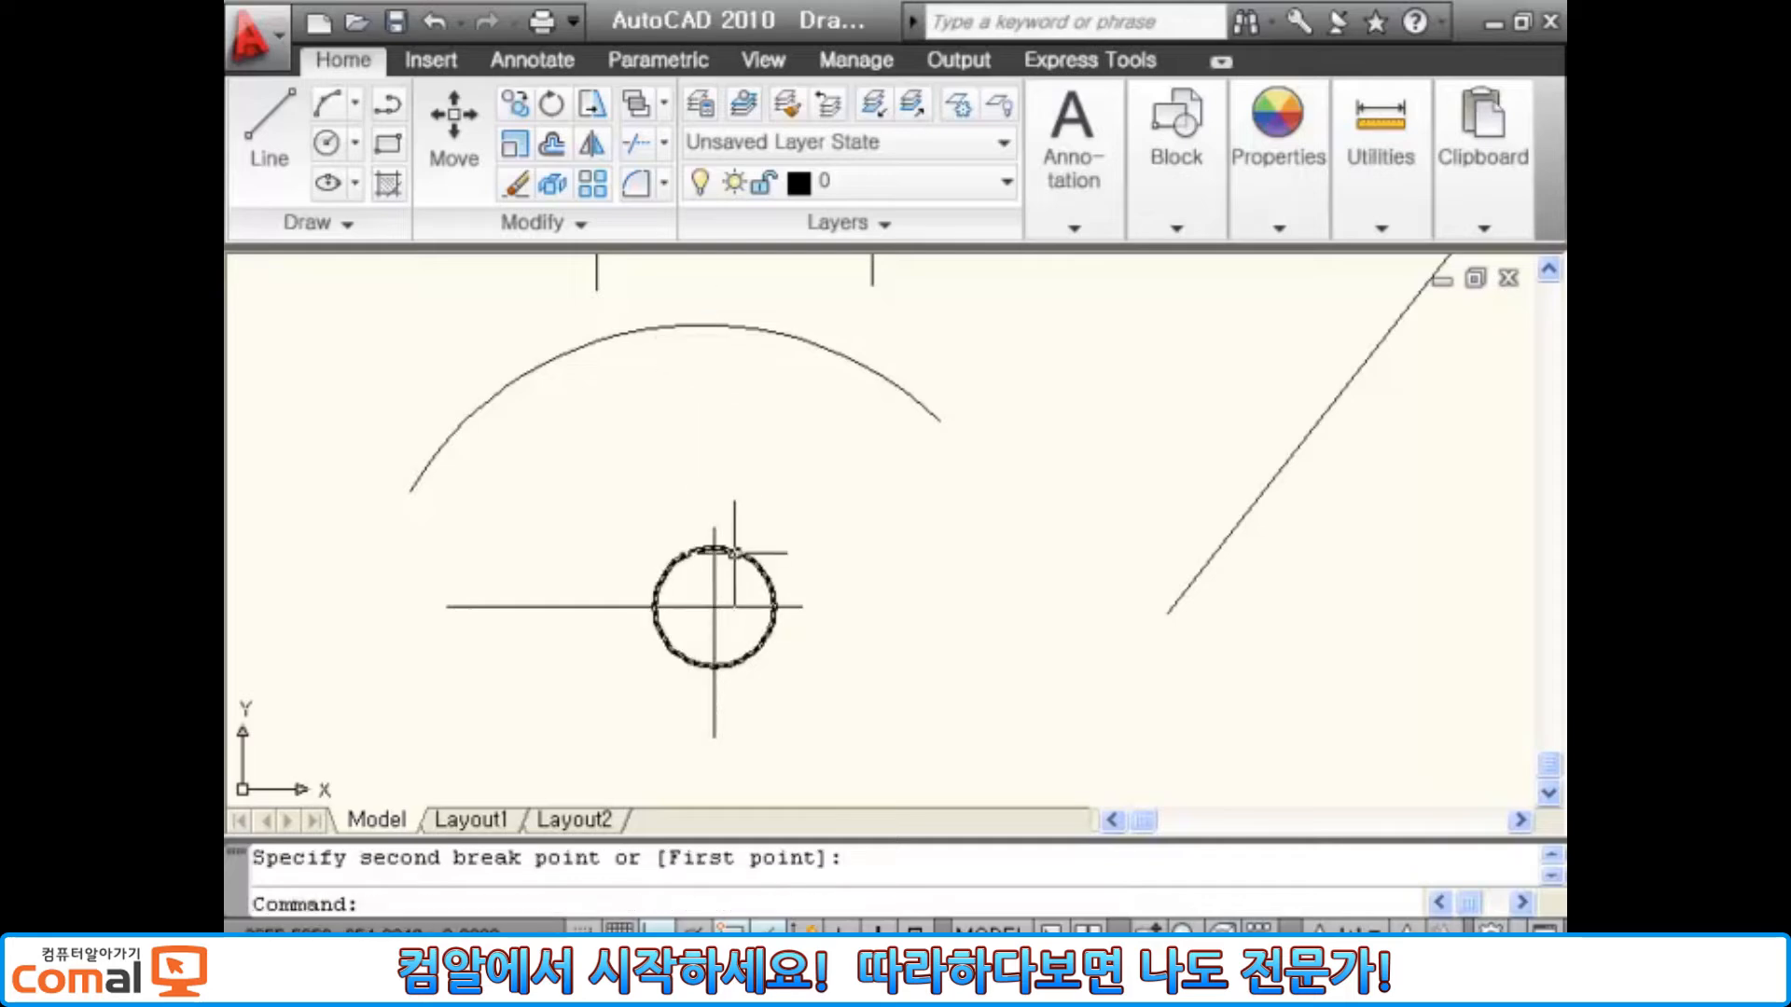
key("Return")
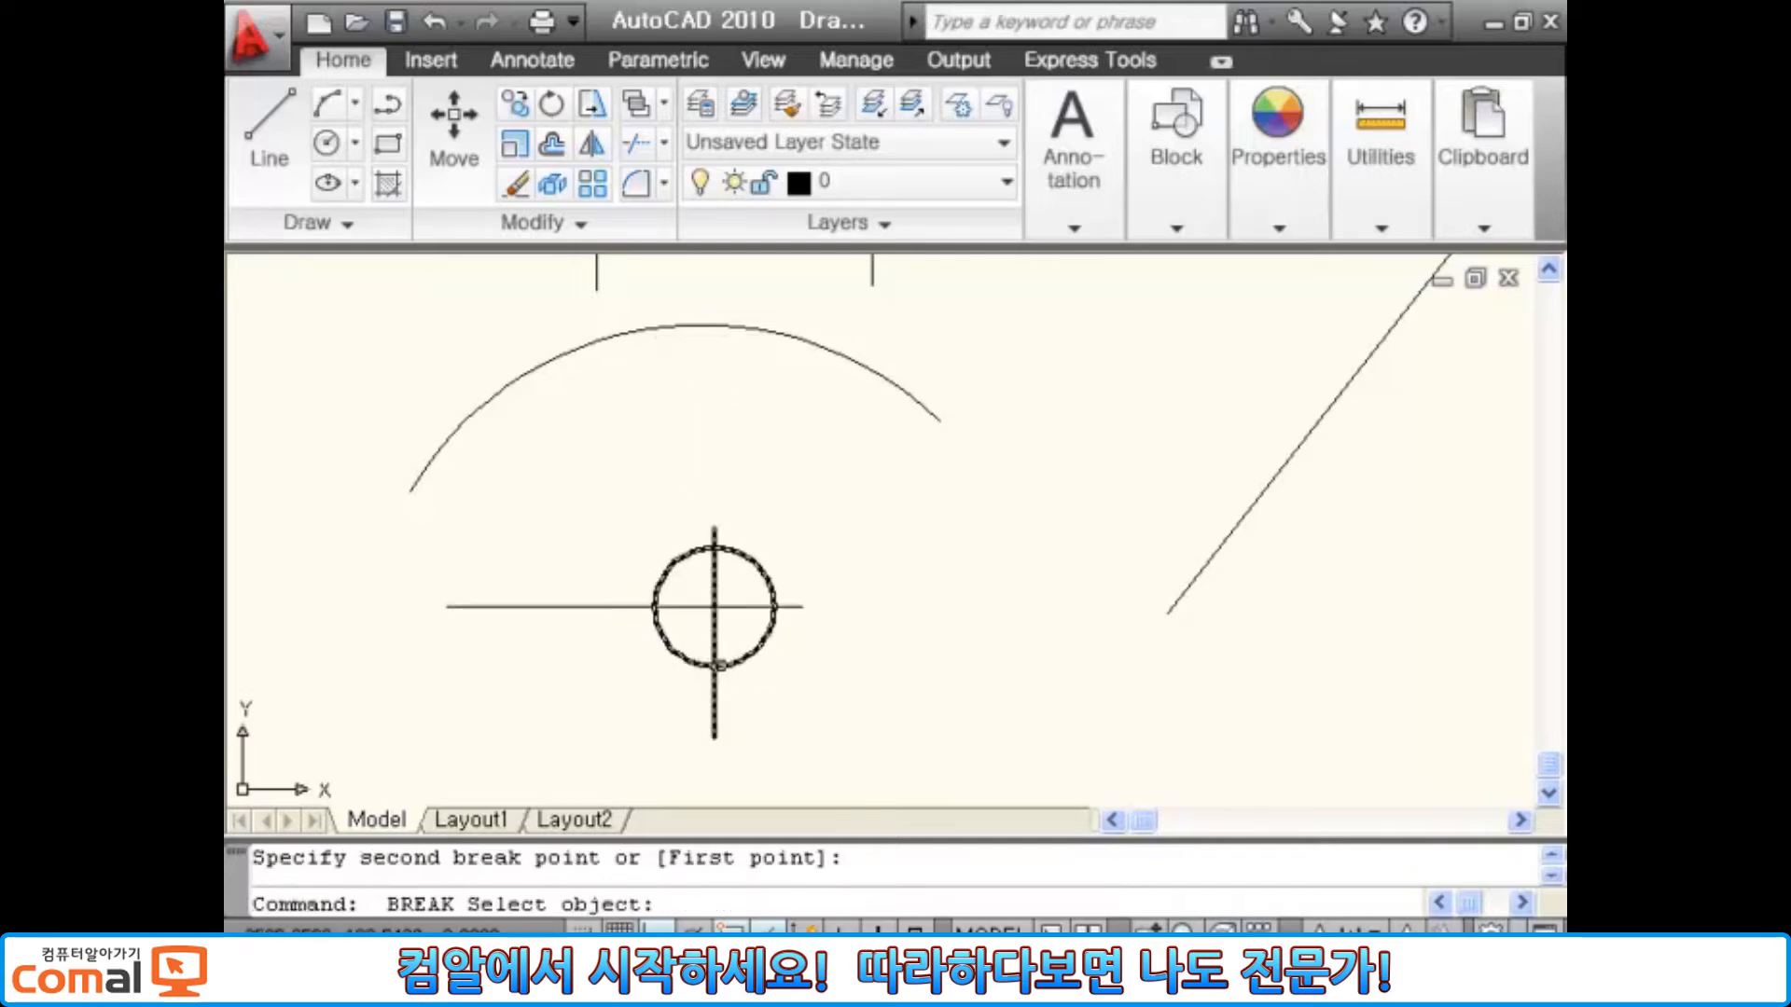
left_click(713, 682)
left_click(716, 756)
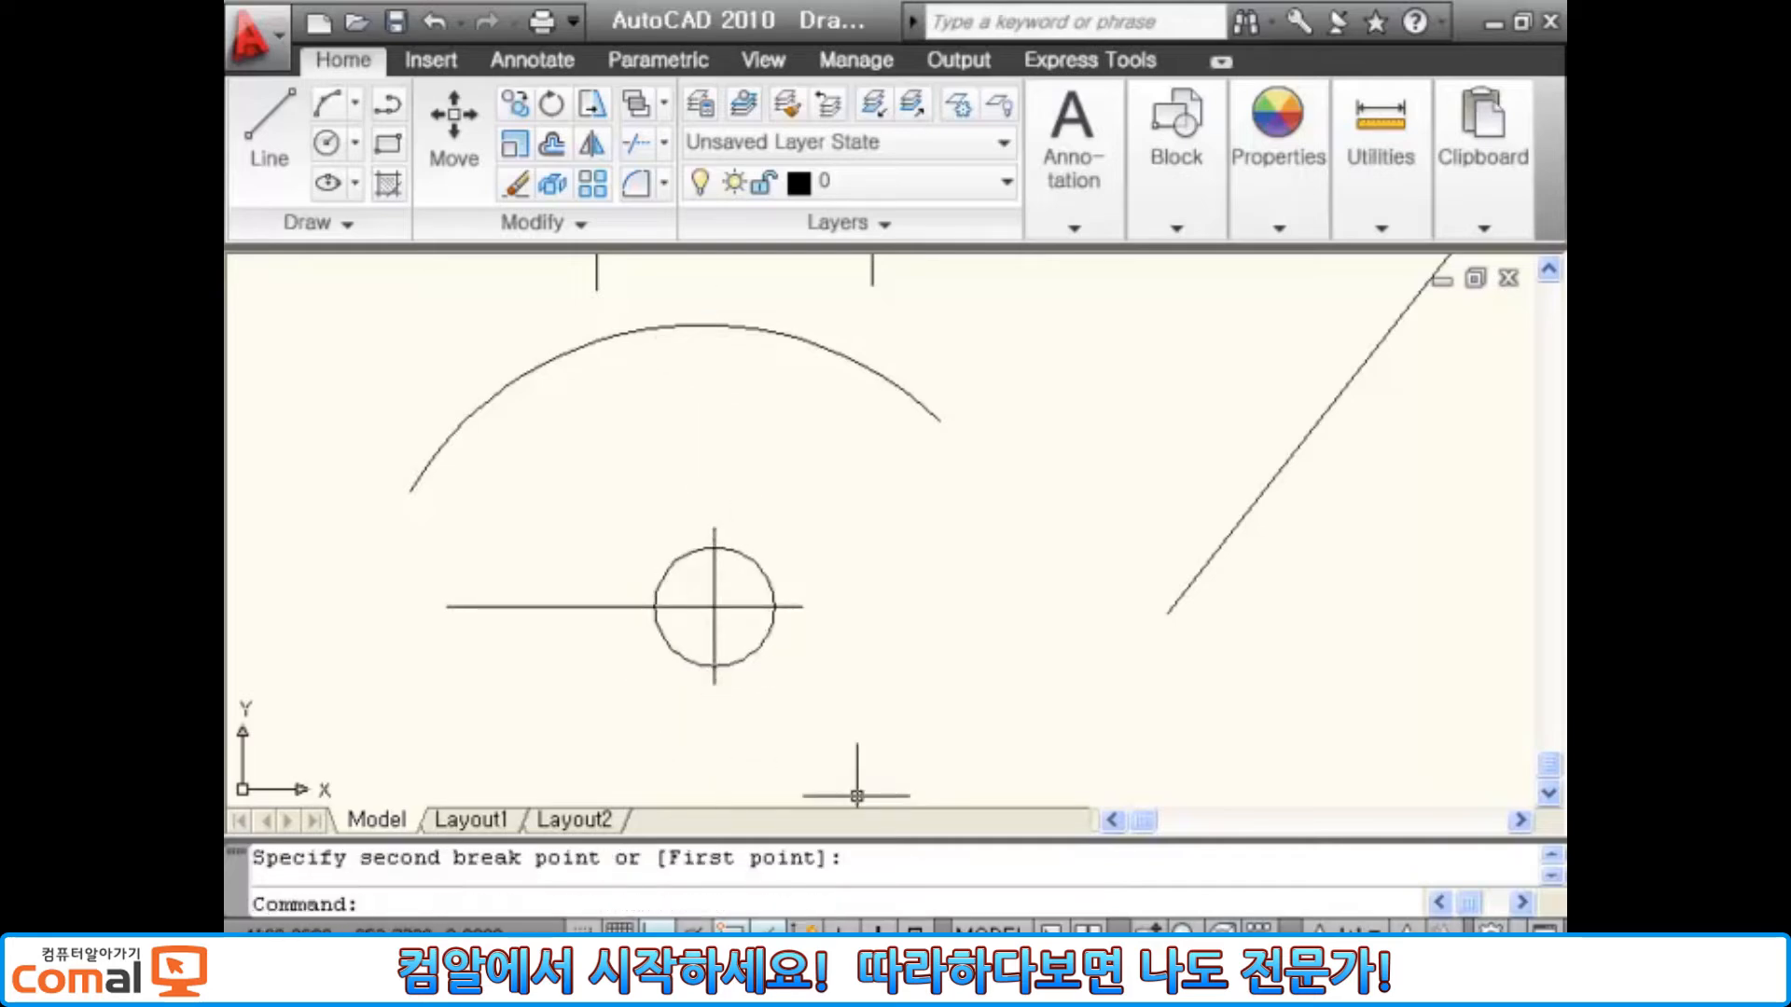
- Break the horizontal centre line between a point just left of the circle and a point short of its left end
key("Return")
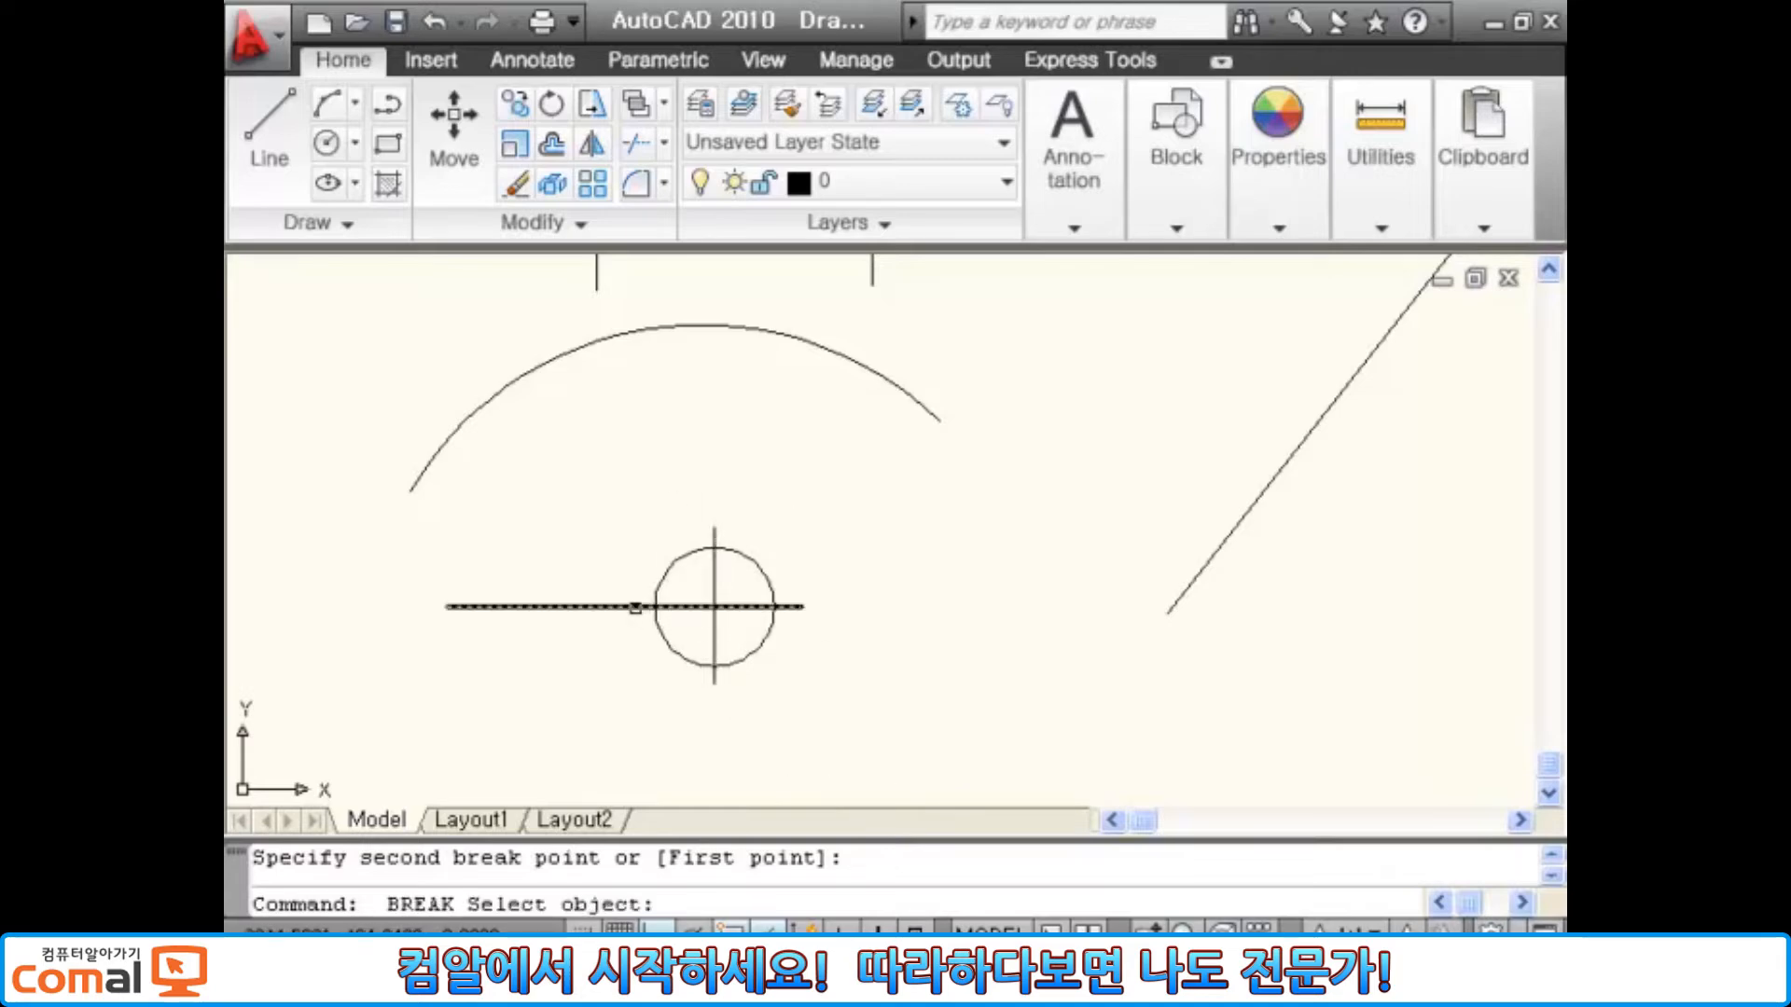
left_click(635, 607)
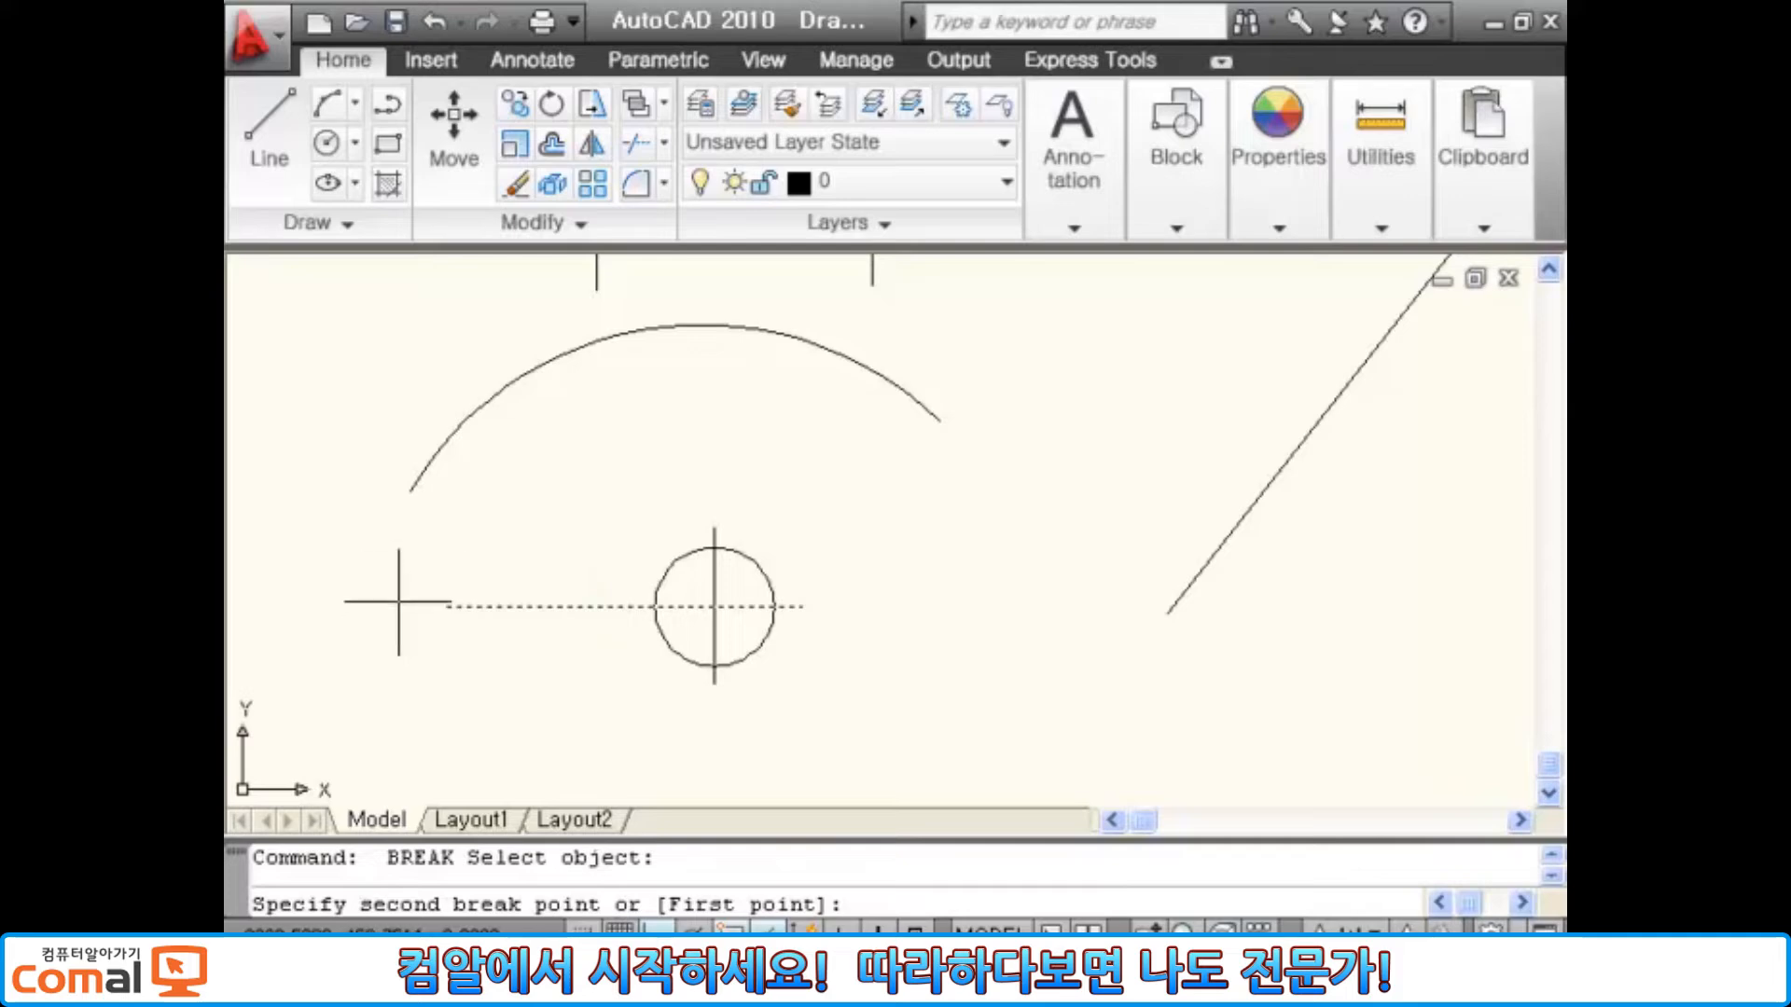
left_click(495, 523)
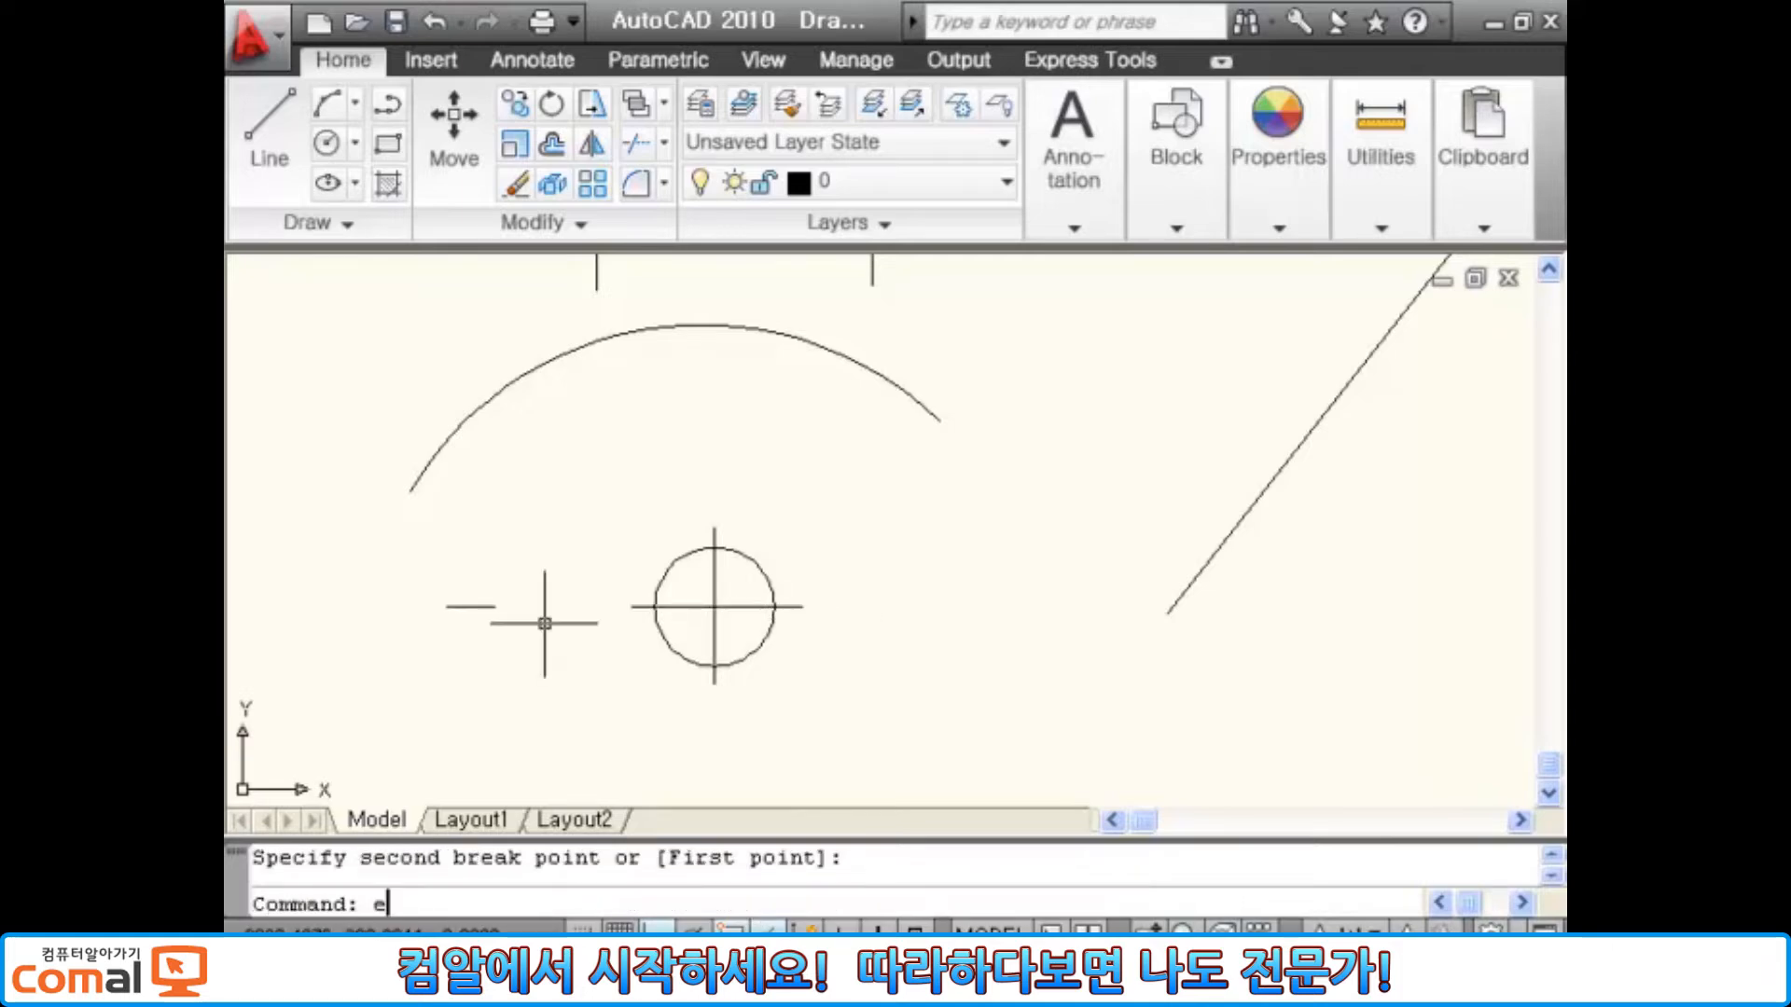
- Erase the detached leftover piece of the horizontal centre line to the left of the circle
type("e")
key("Return")
left_click(484, 607)
key("Return")
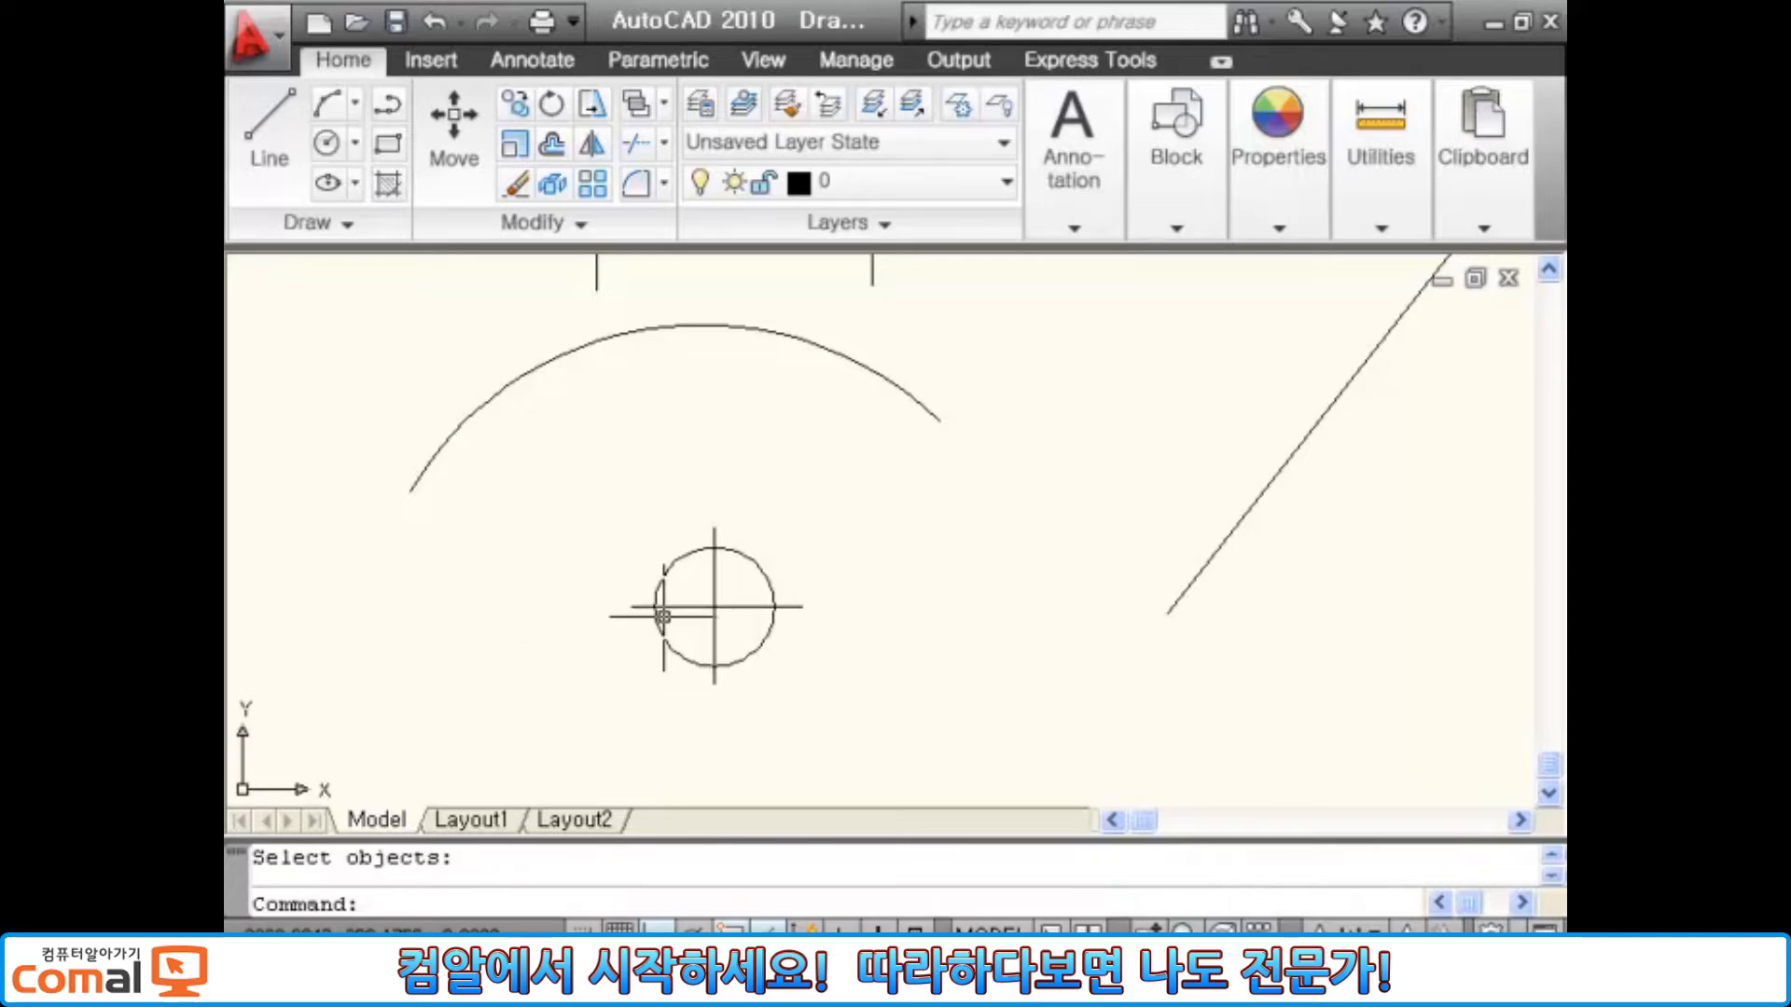
- Undo the erasing of the leftover piece and the last break of the horizontal centre line
type("u")
key("Return")
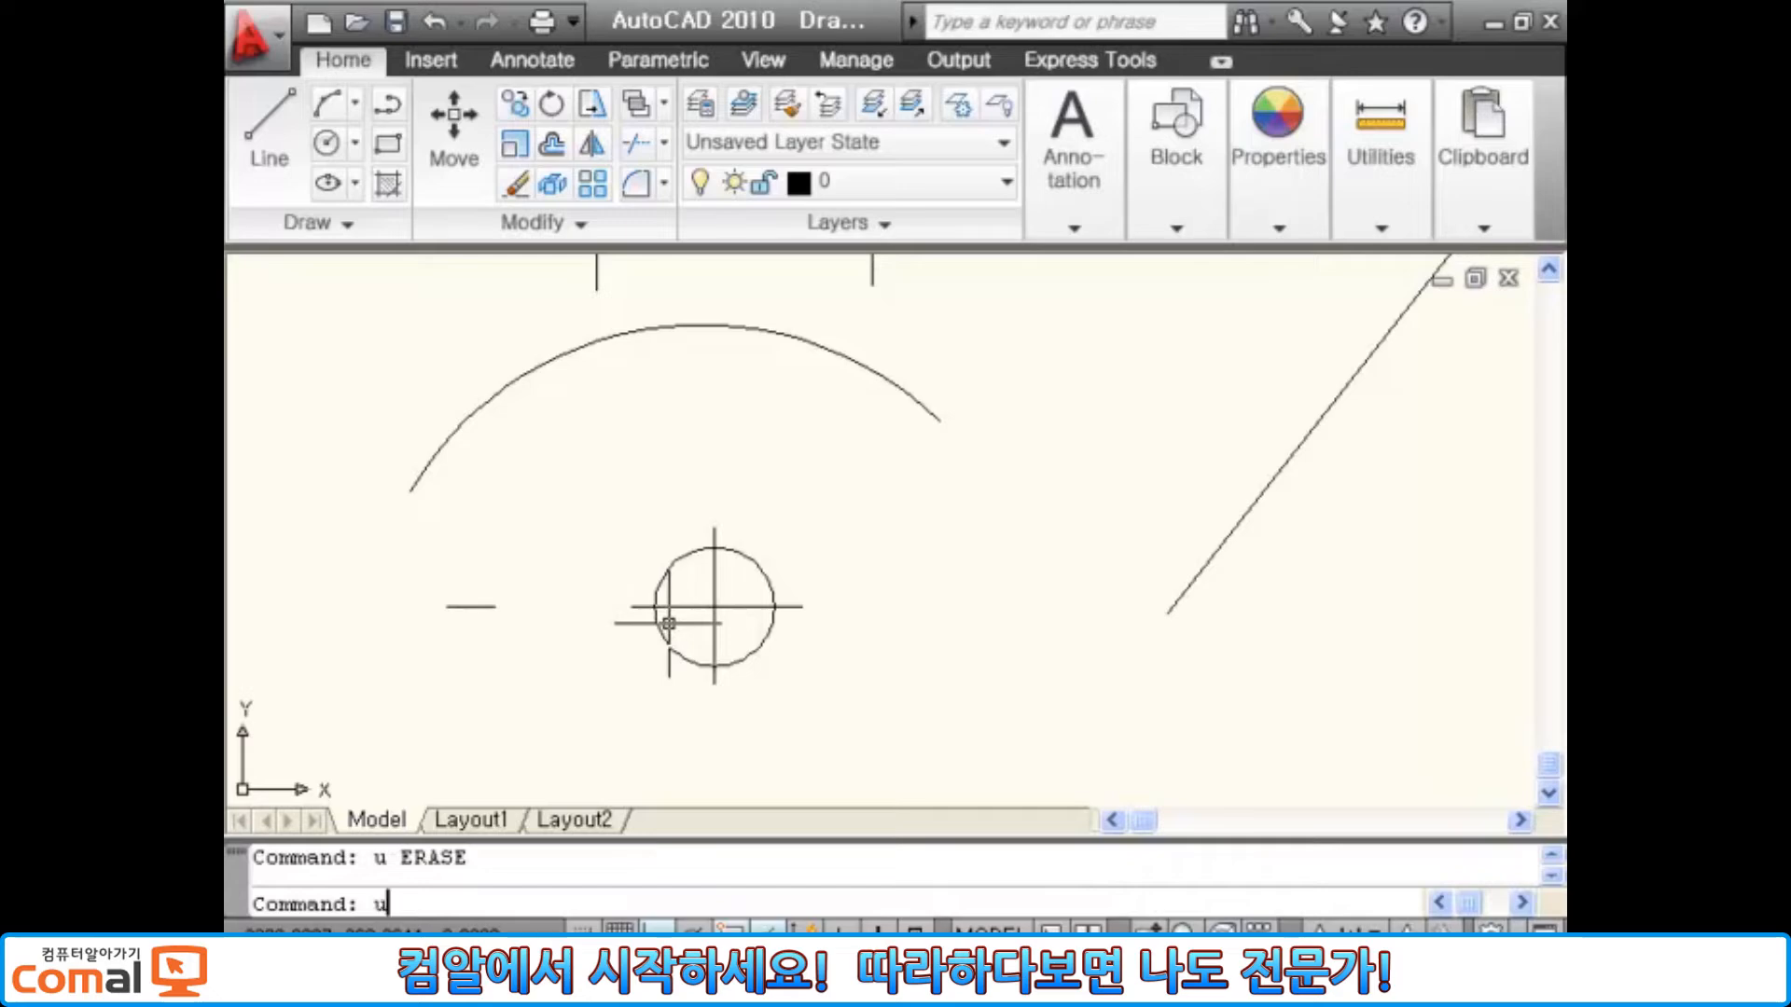
type("u")
key("Return")
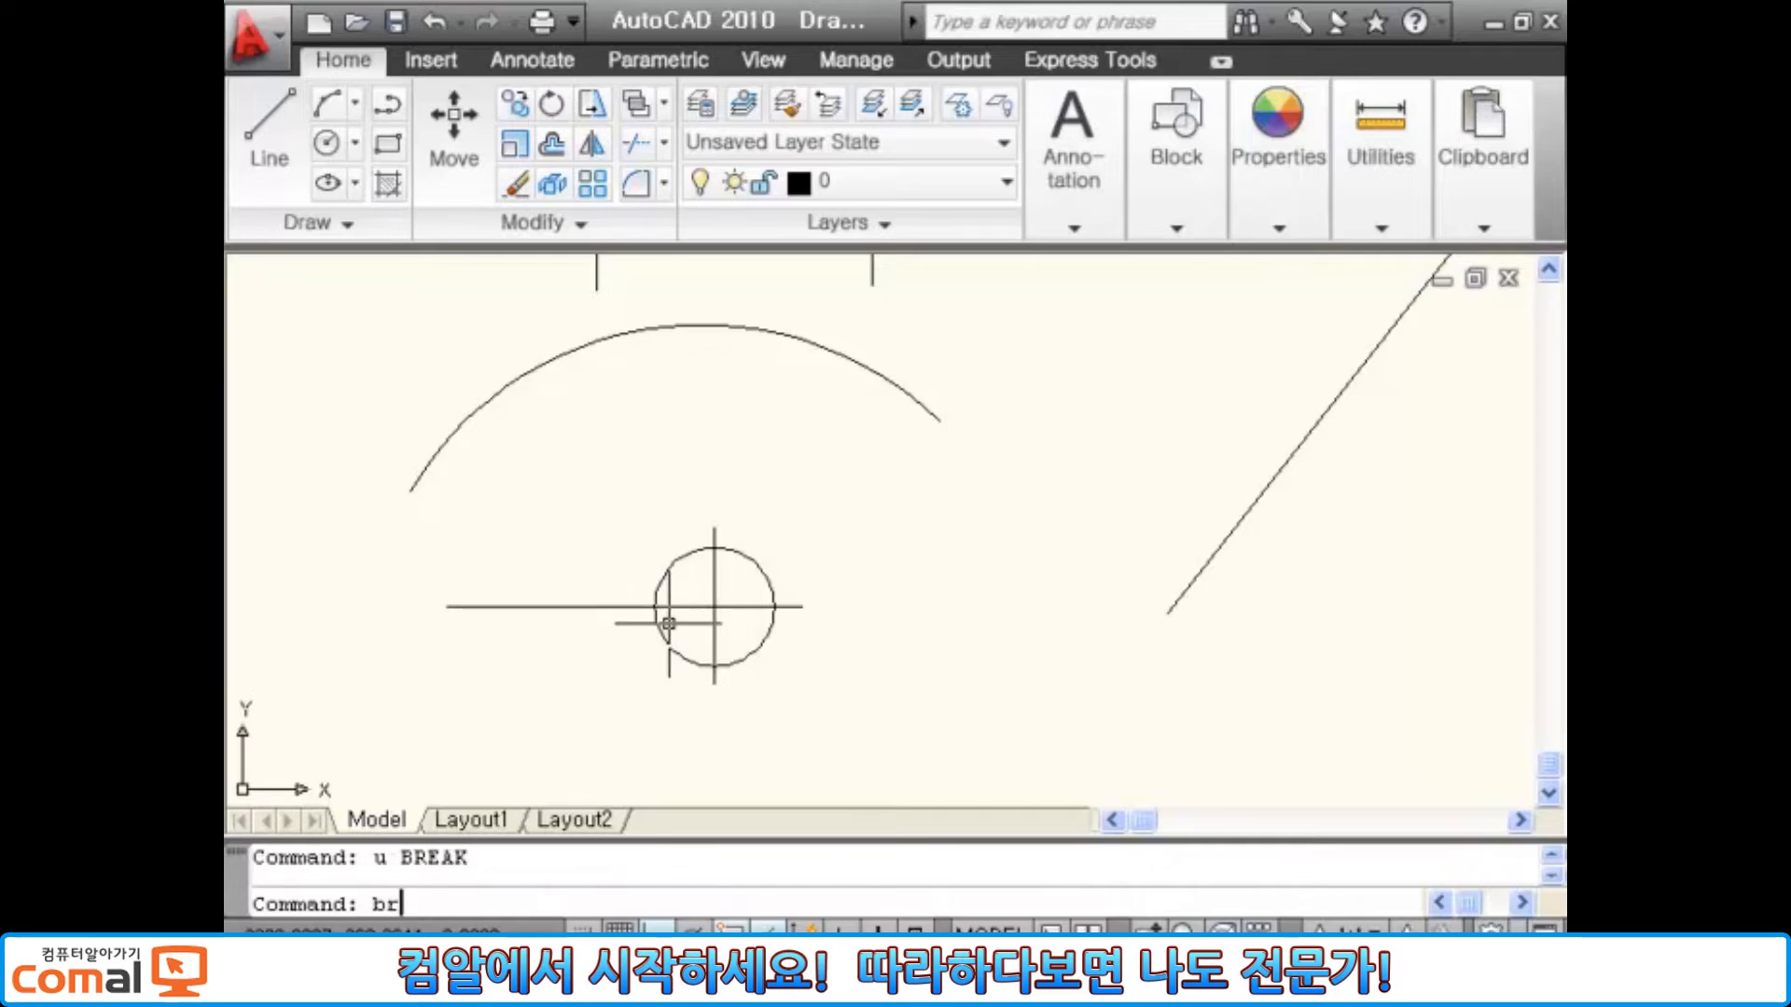
- Break the horizontal centre line from a point just left of the circle to beyond its left end
key("Return")
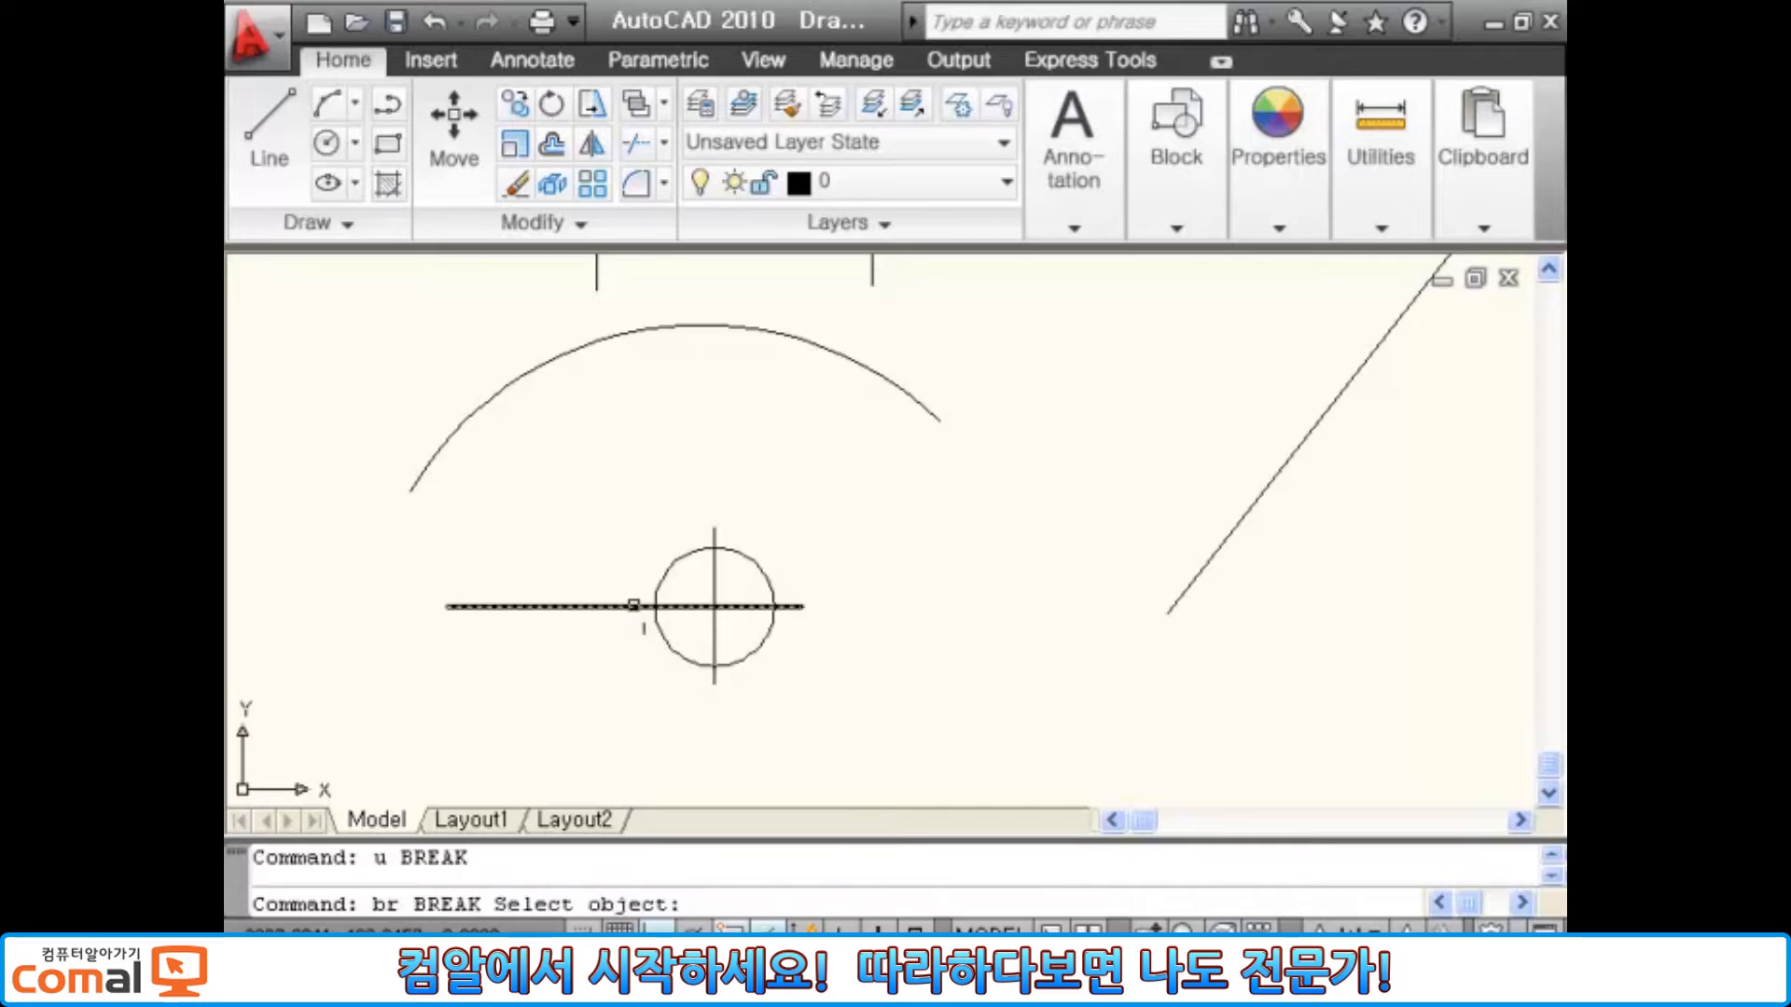
left_click(633, 605)
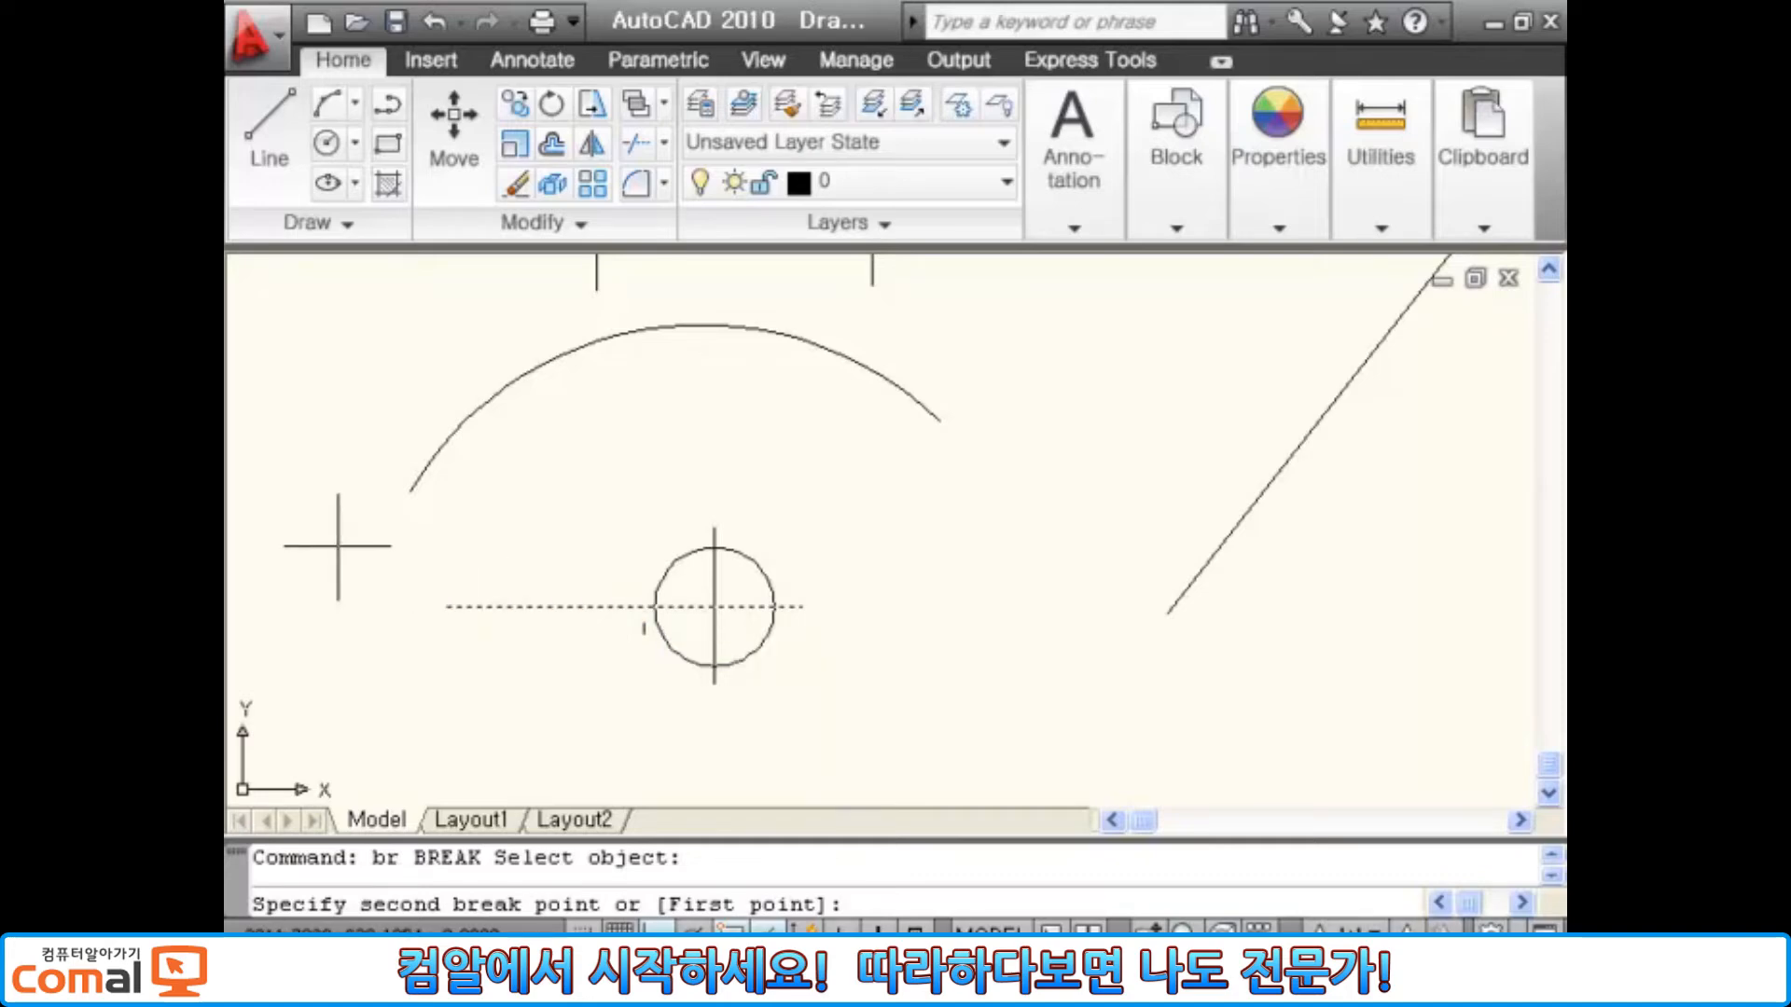
left_click(322, 549)
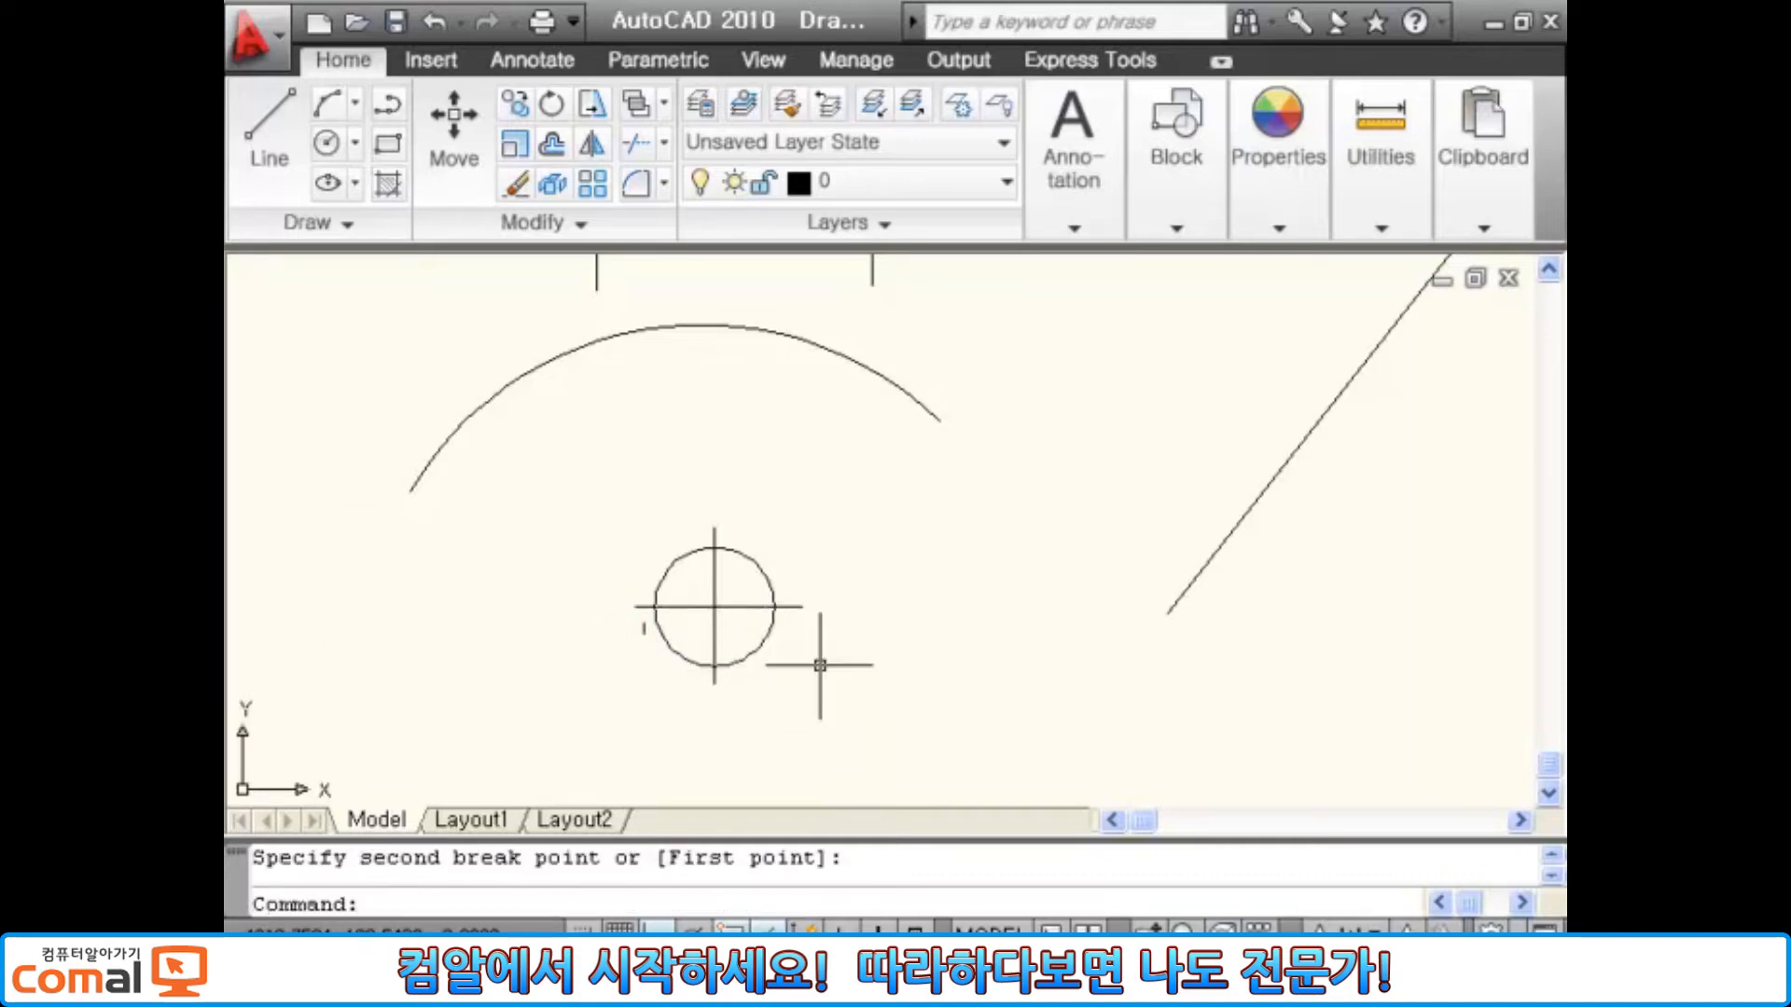
middle_click_drag(819, 672, 776, 695)
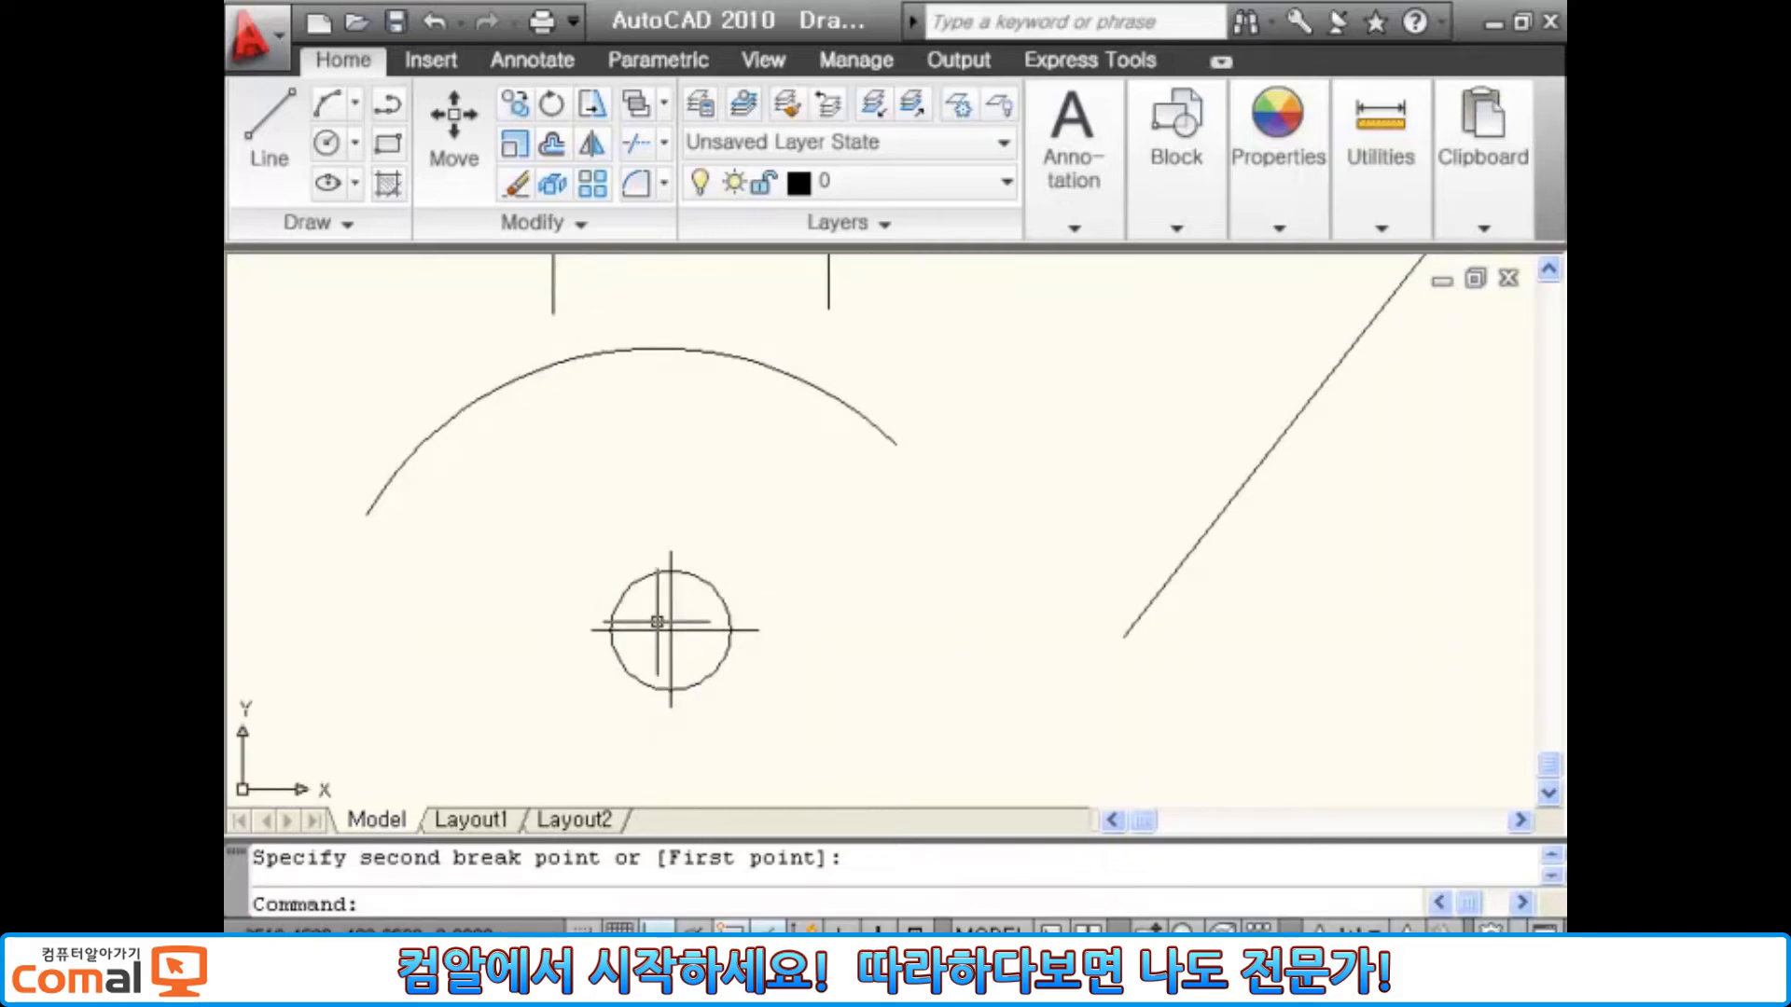
mouse_move(815, 495)
middle_mouse_down()
mouse_move(904, 599)
mouse_move(892, 614)
middle_mouse_up()
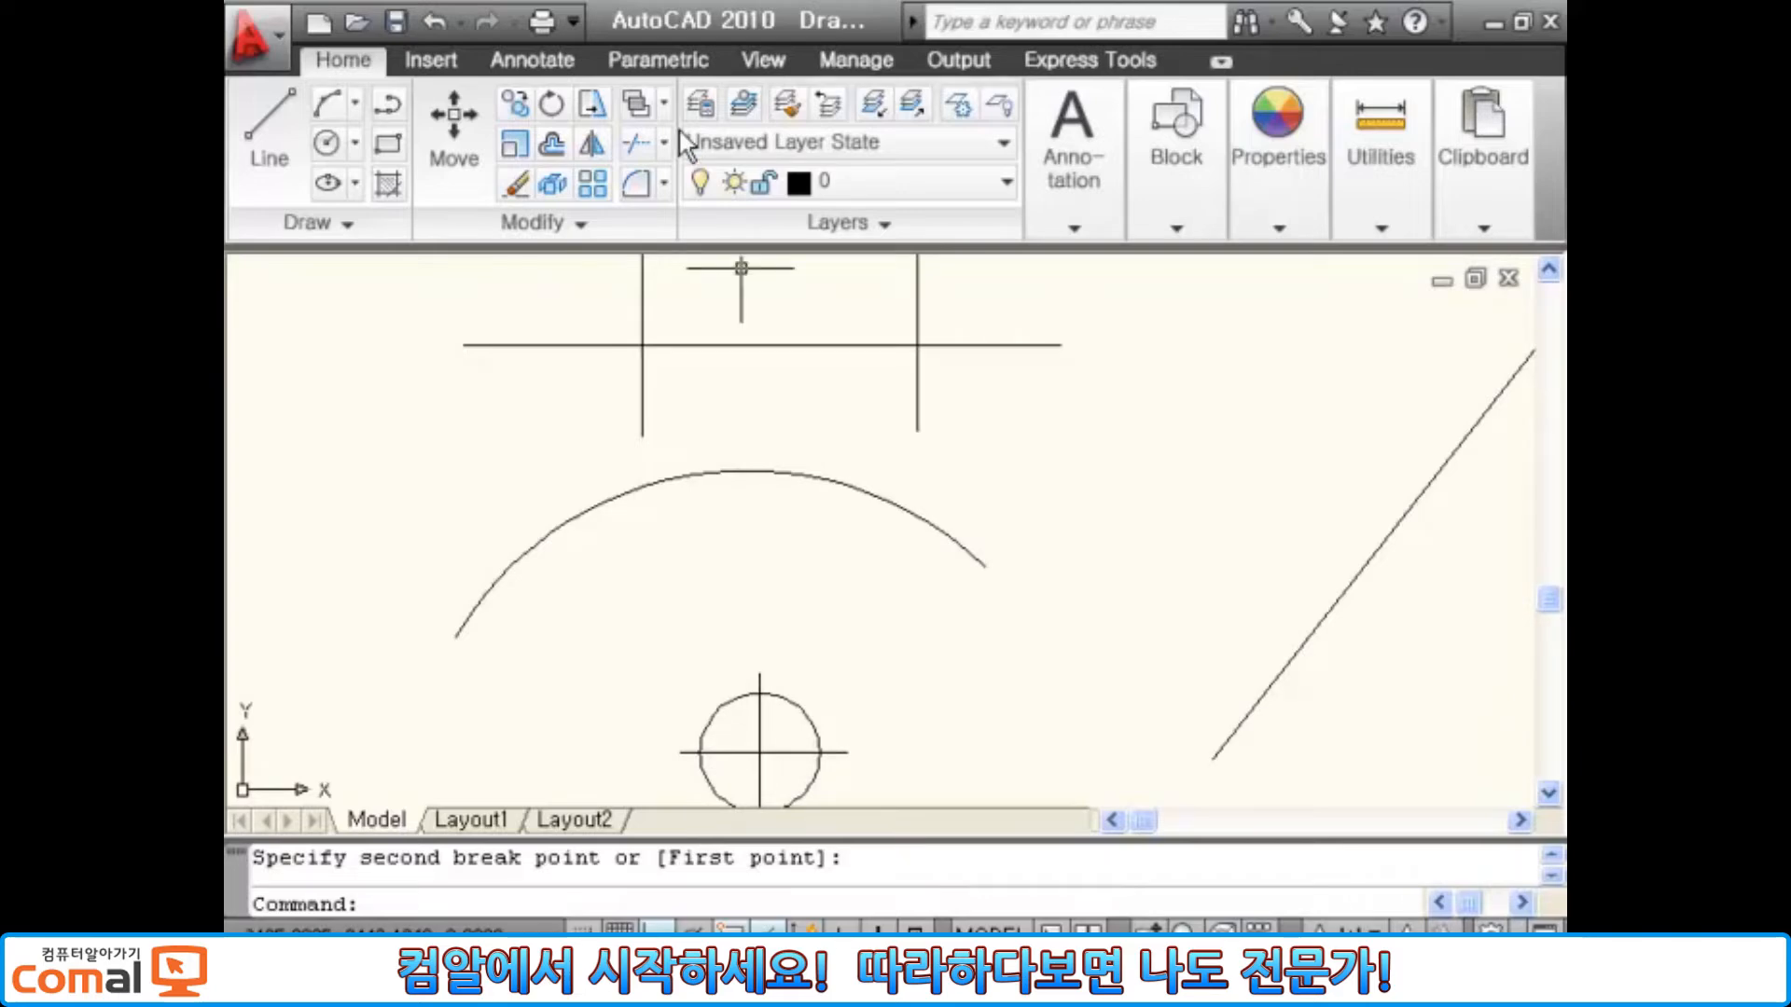
left_click(587, 223)
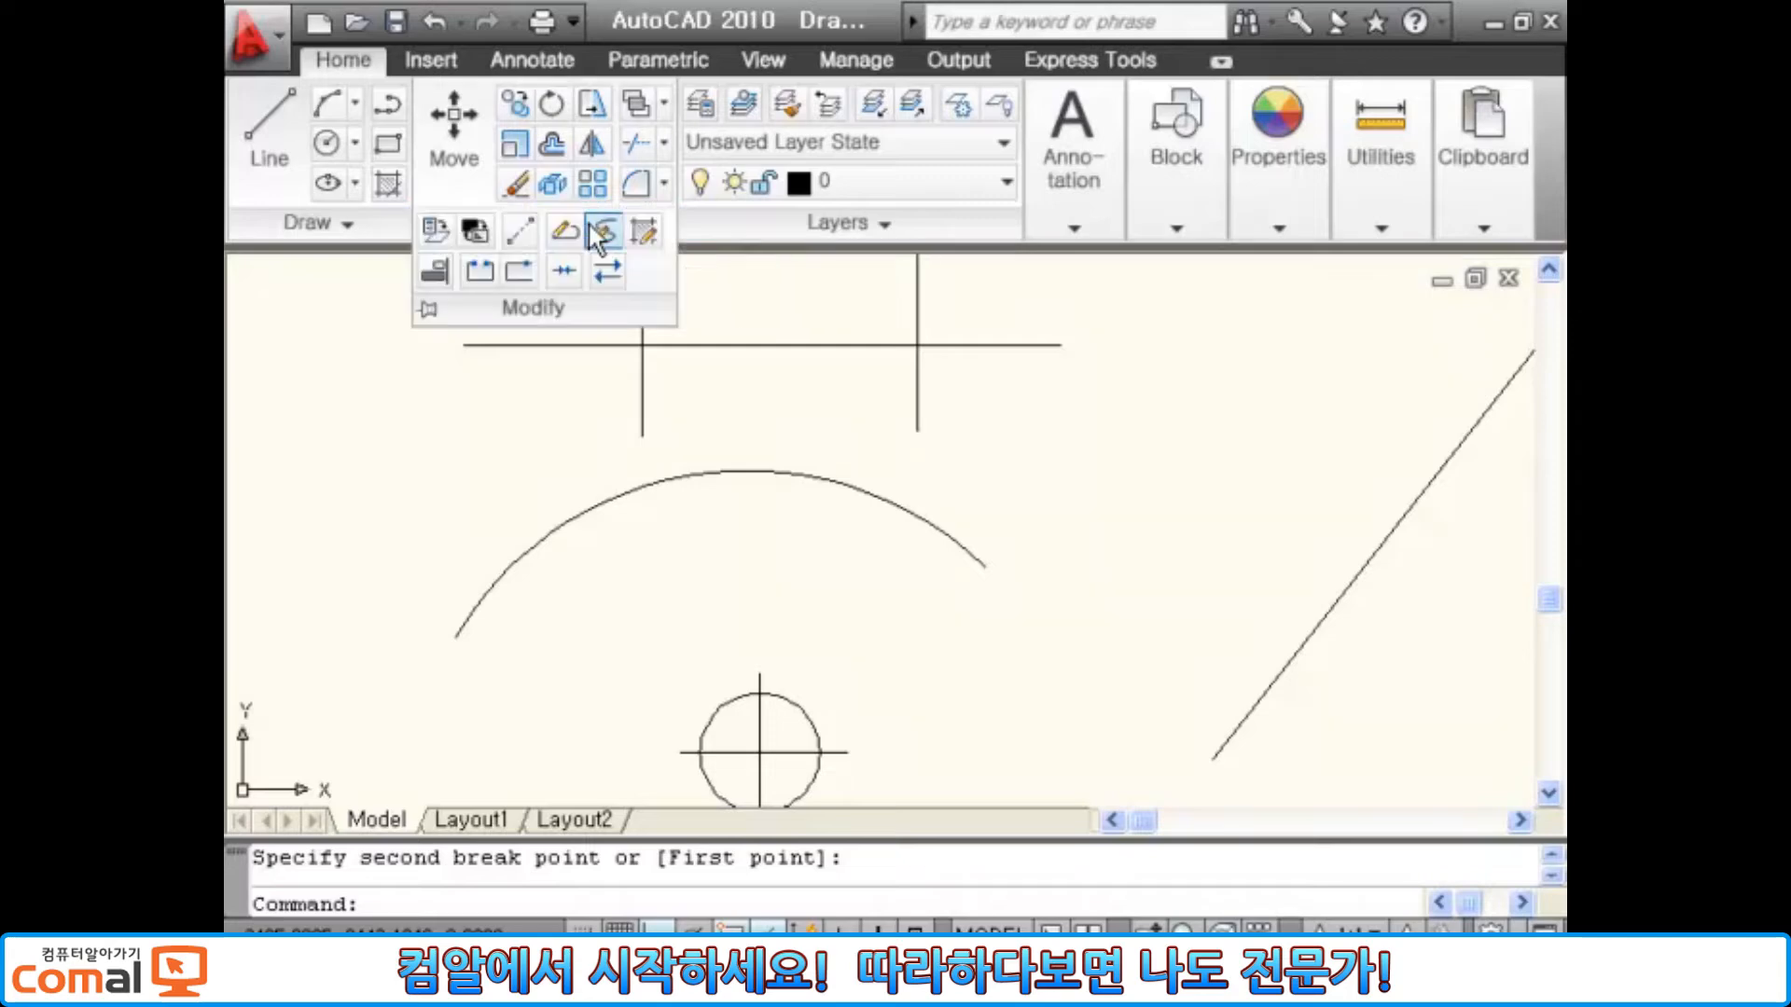
left_click(519, 272)
key("Escape")
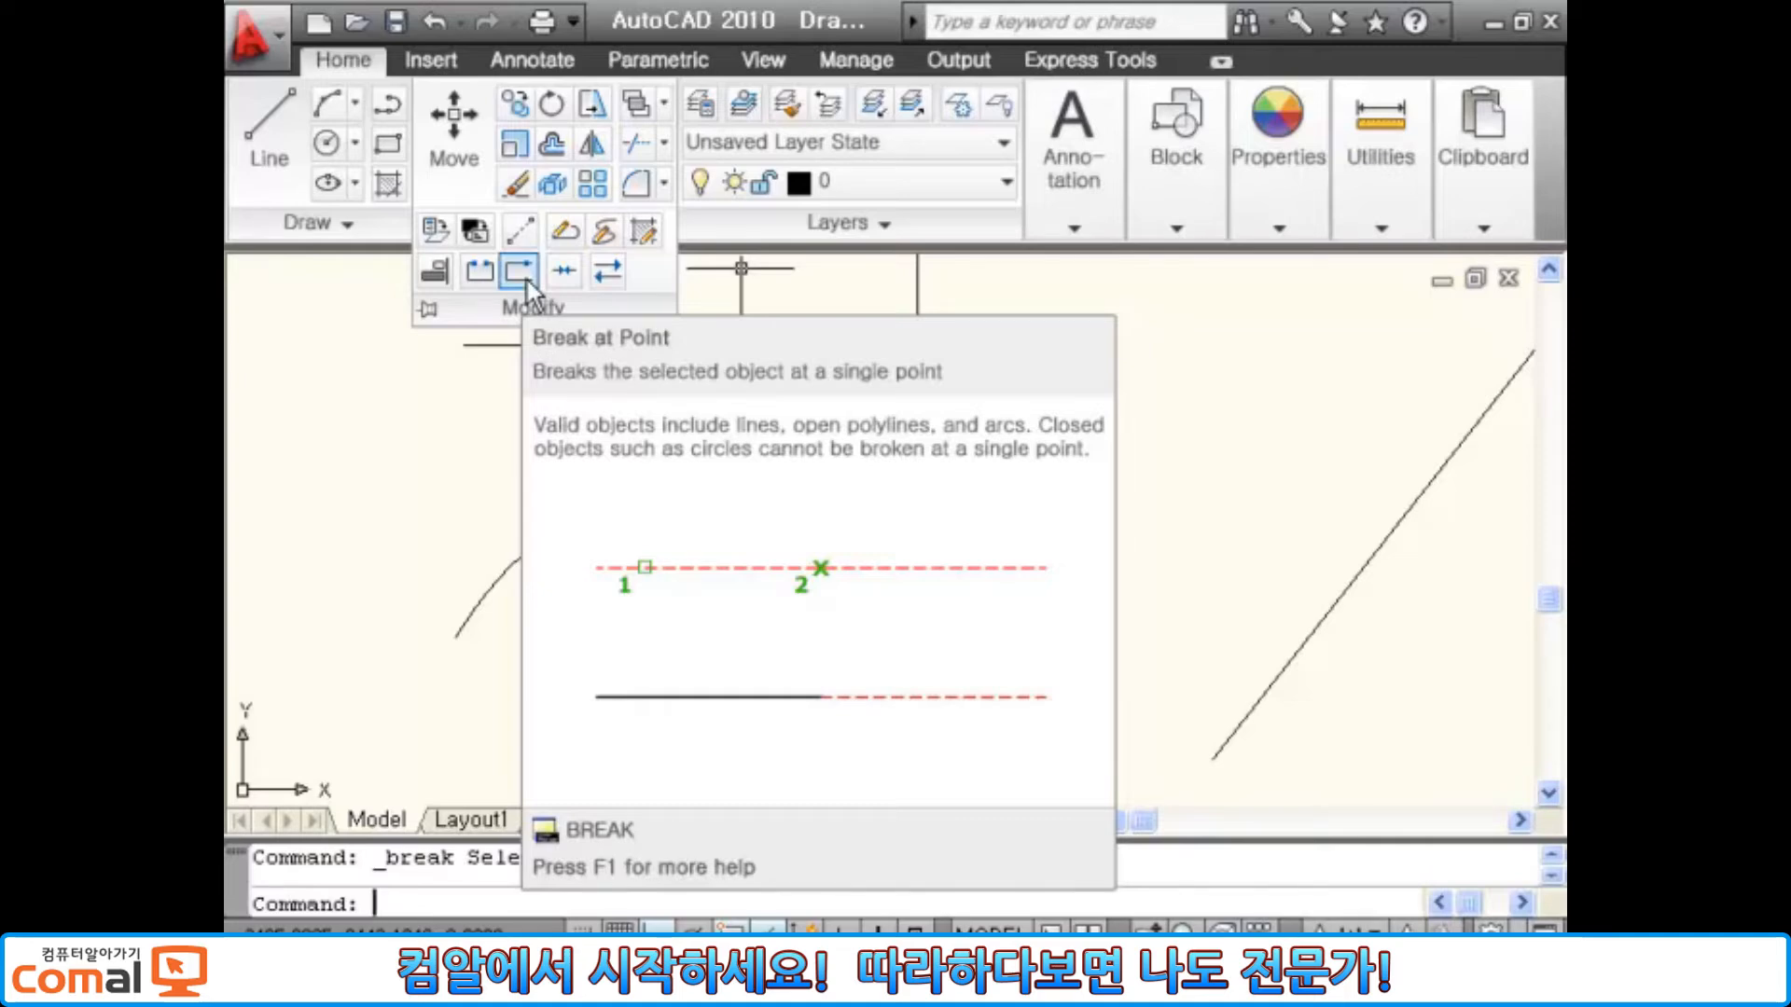
left_click(528, 275)
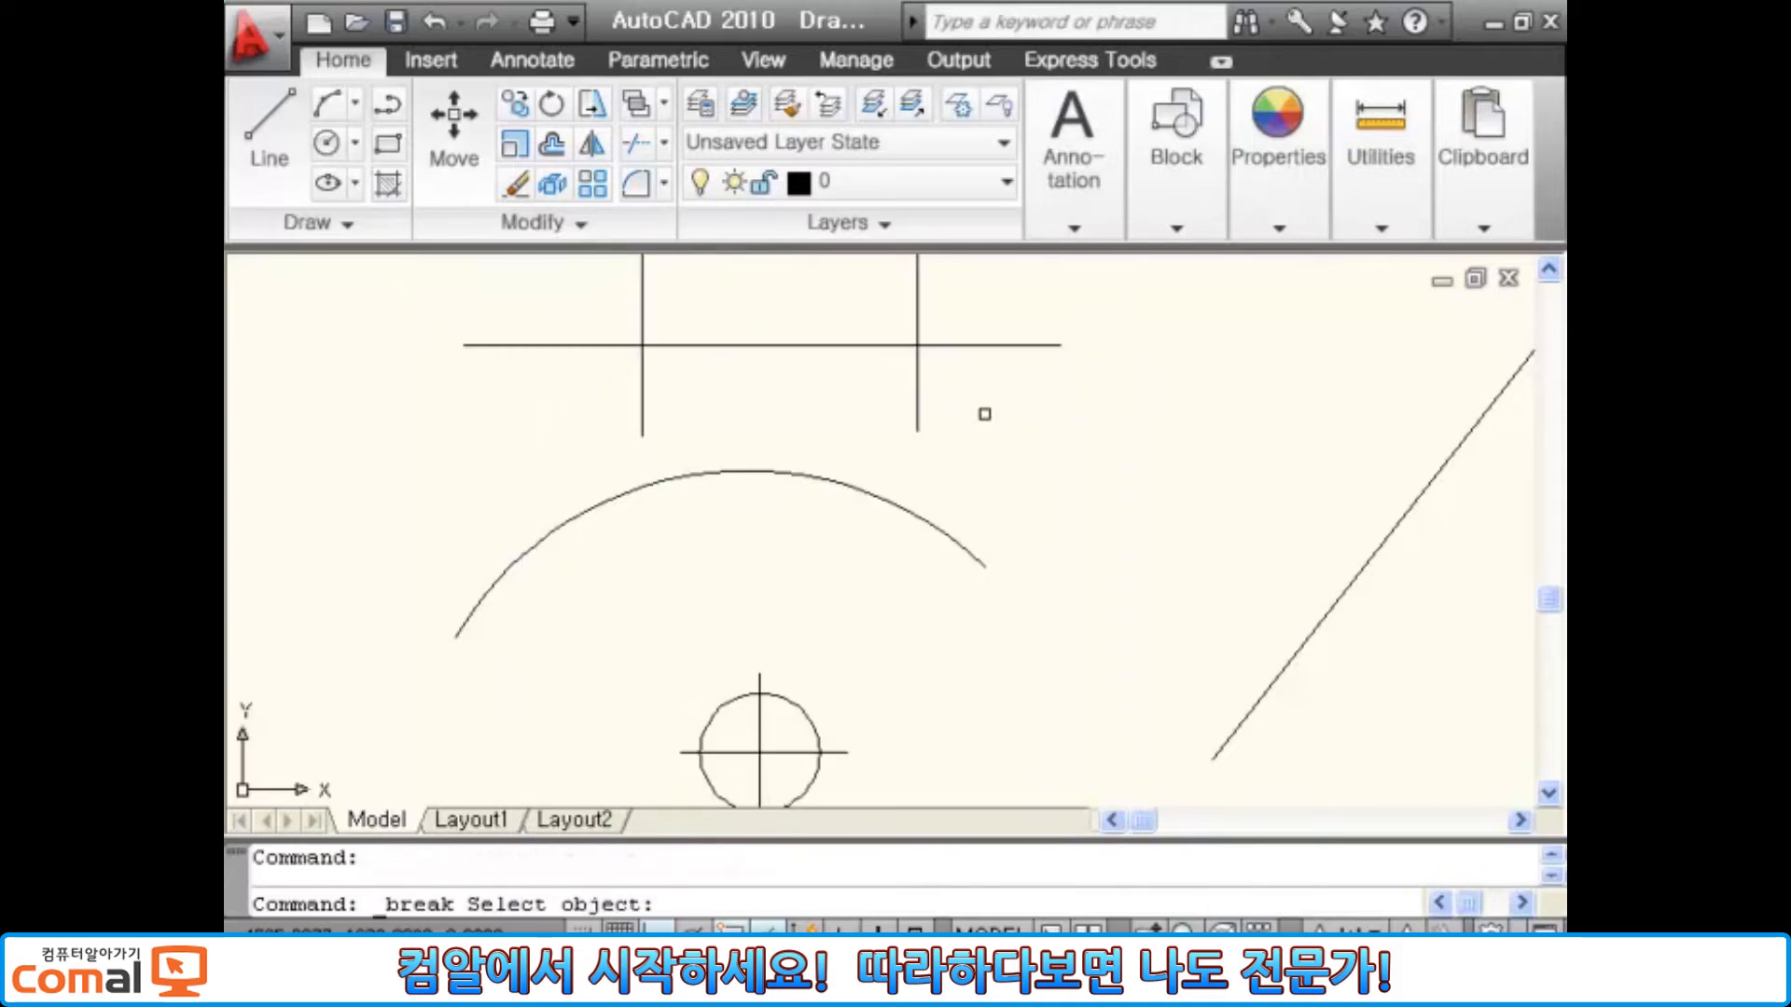
middle_click_drag(1063, 500, 1059, 564)
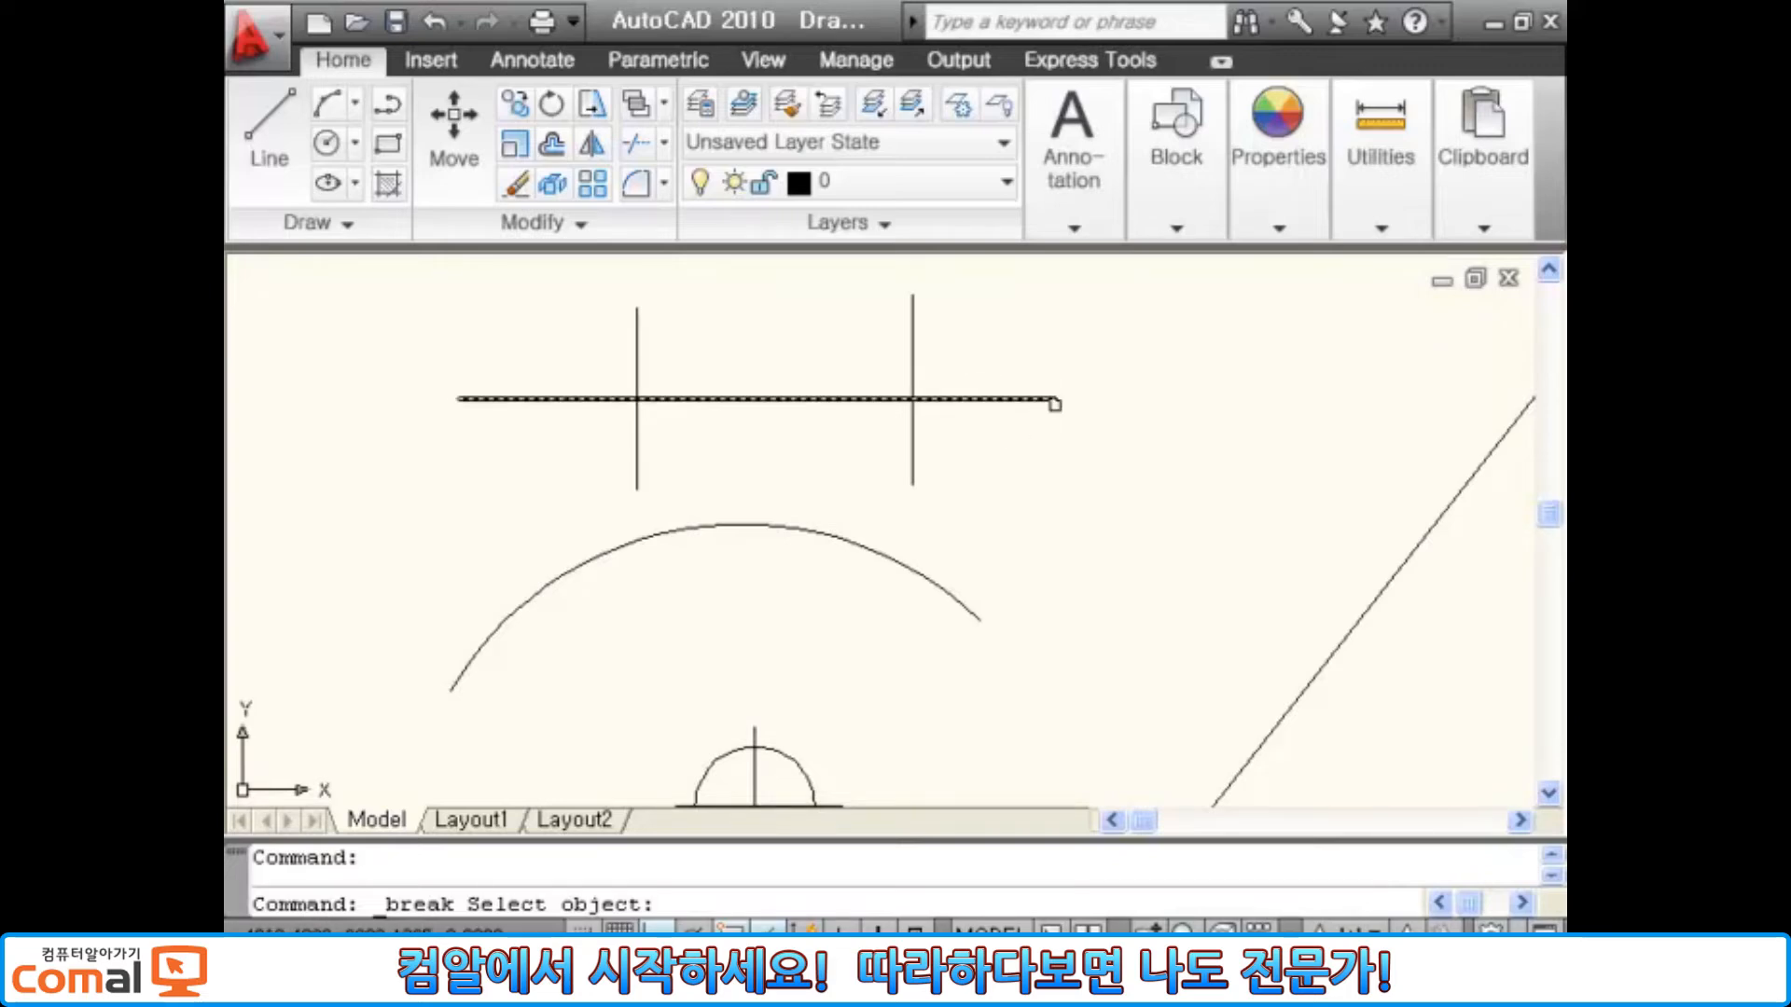
left_click(1001, 399)
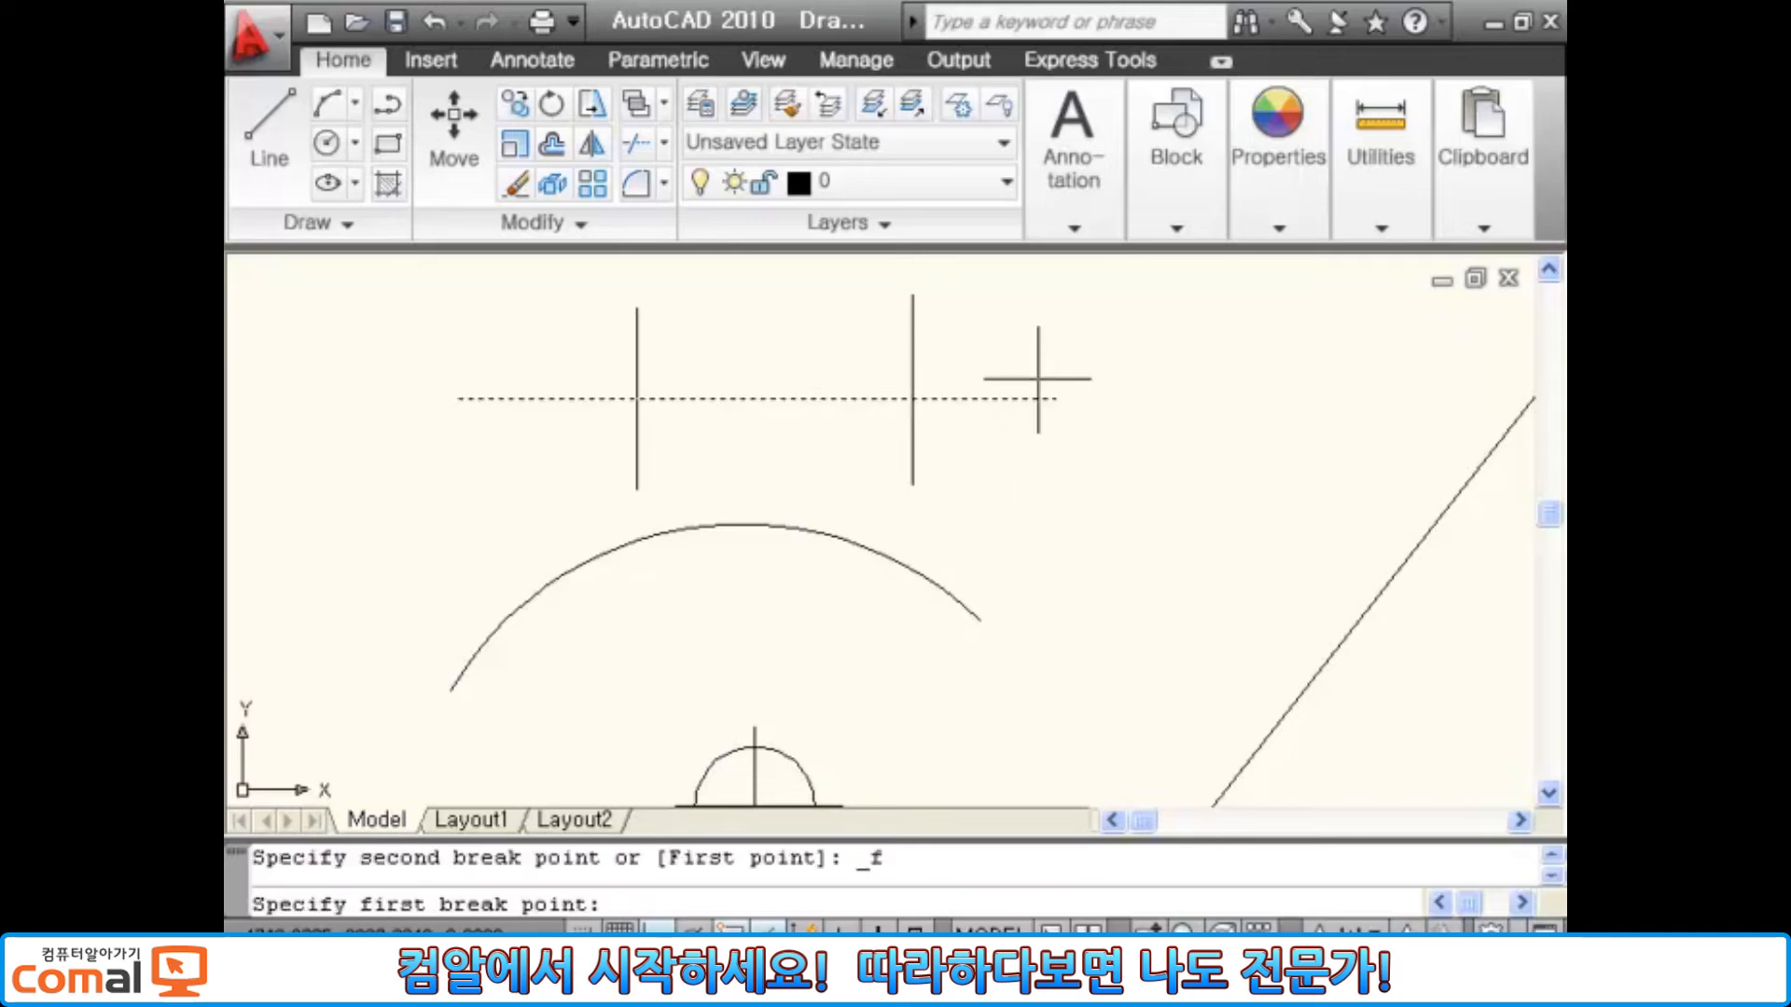
key("Escape")
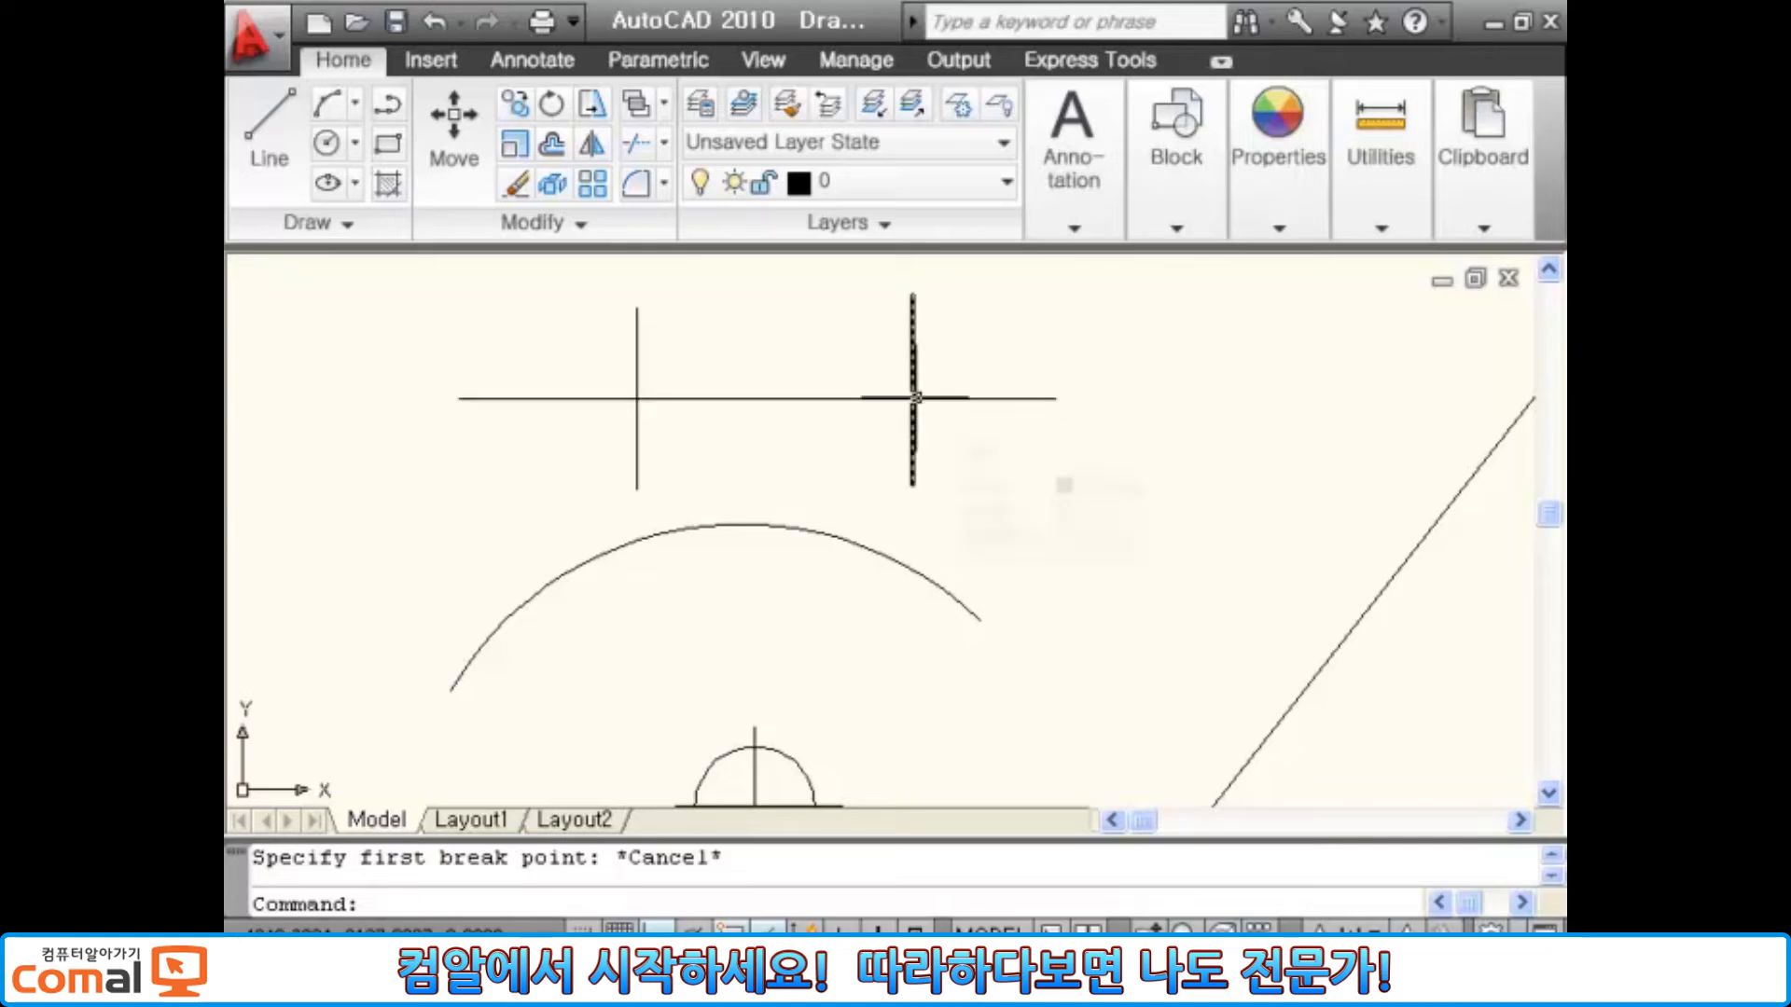
- Split the horizontal line above the arc with Break at Point at its right vertical crossing, and select the piece to the right
mouse_move(914, 398)
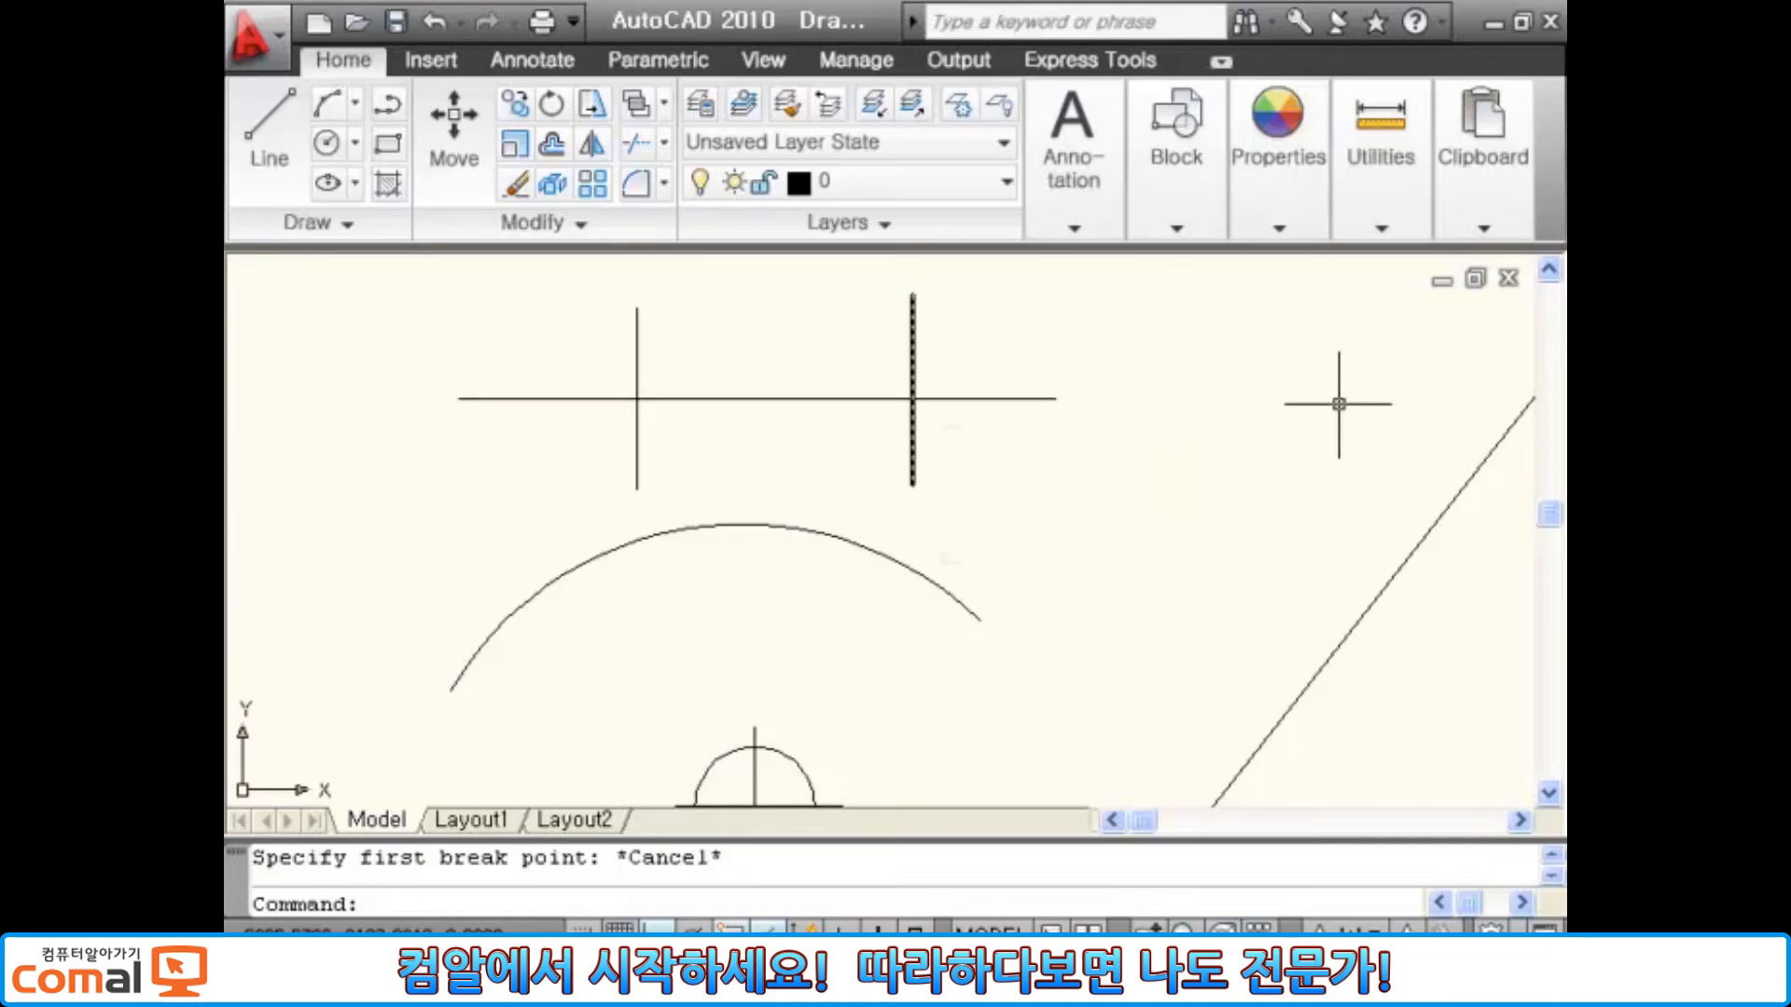
left_click(579, 221)
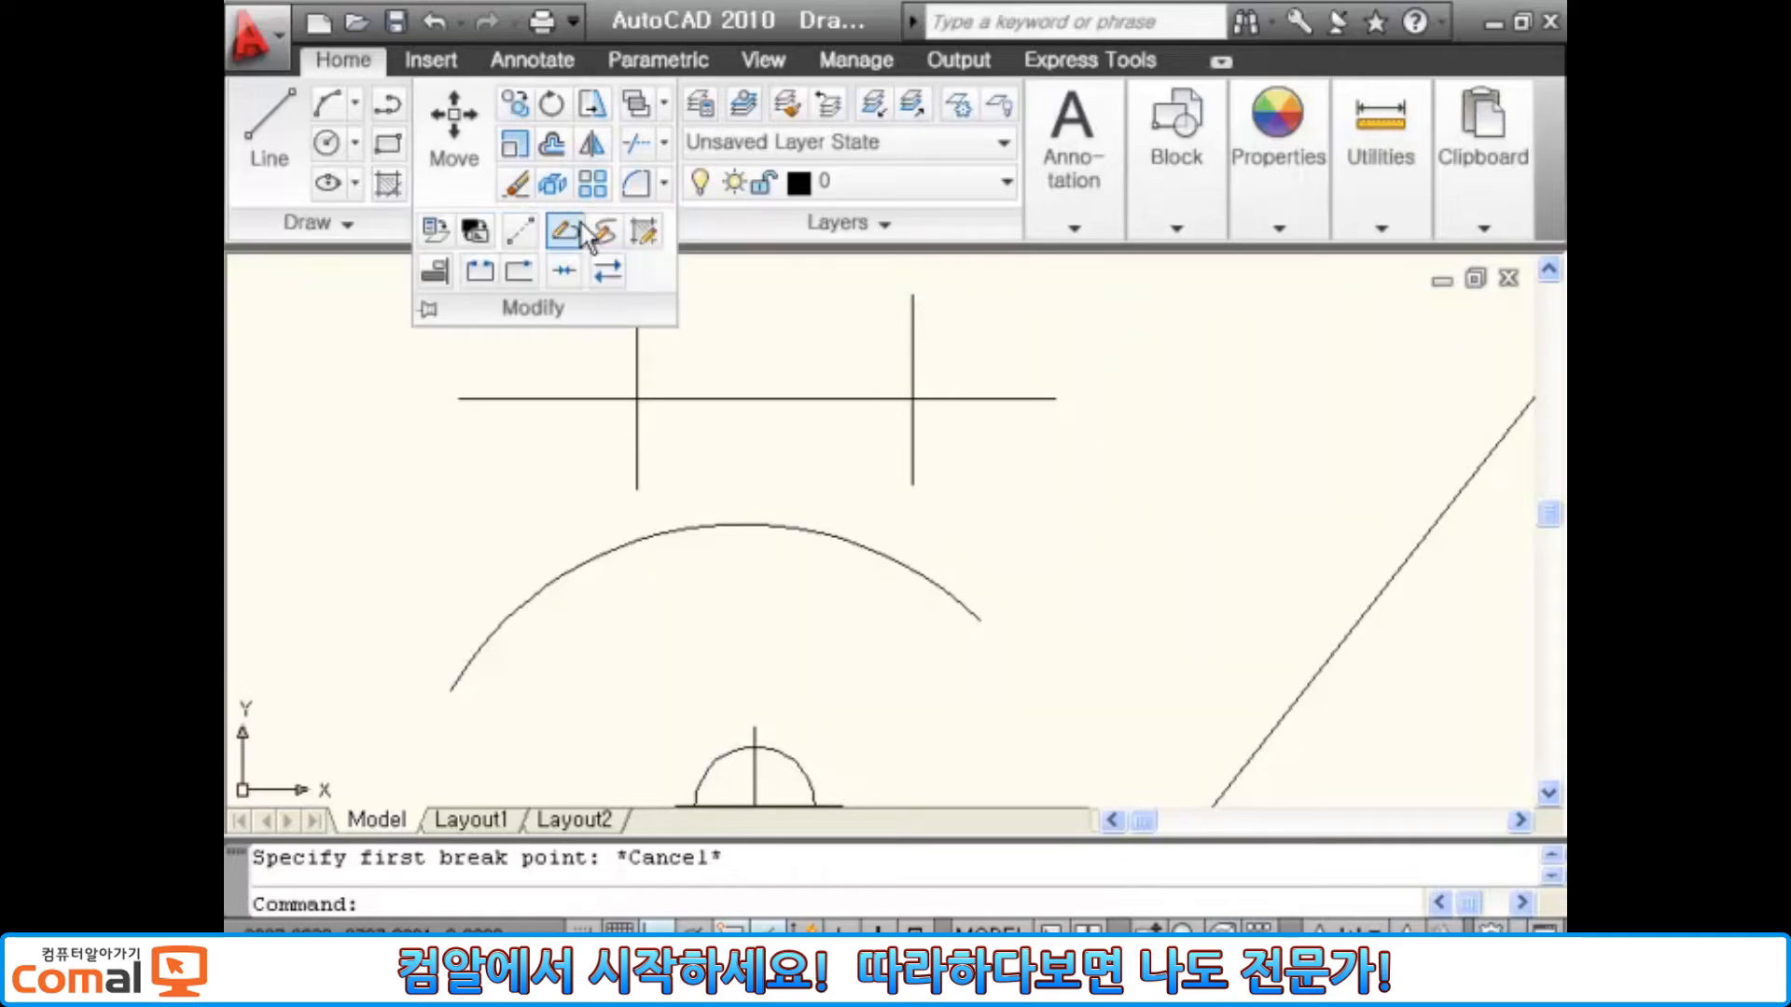
left_click(520, 271)
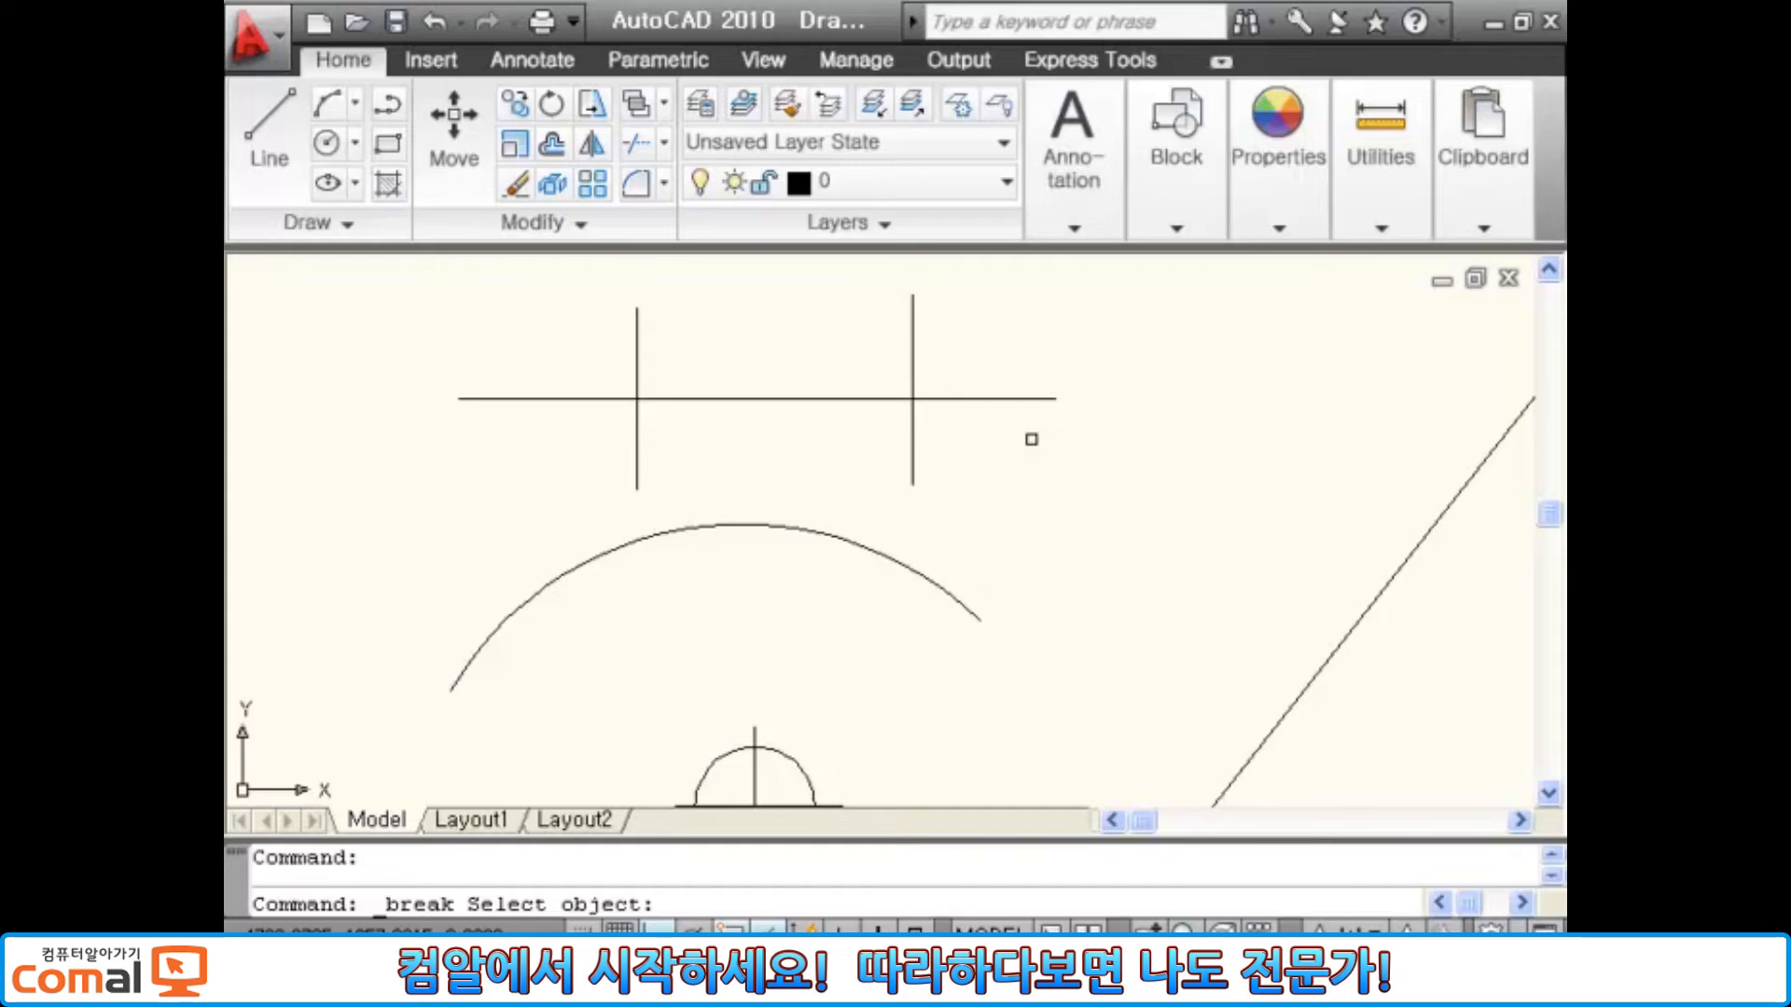
left_click(982, 399)
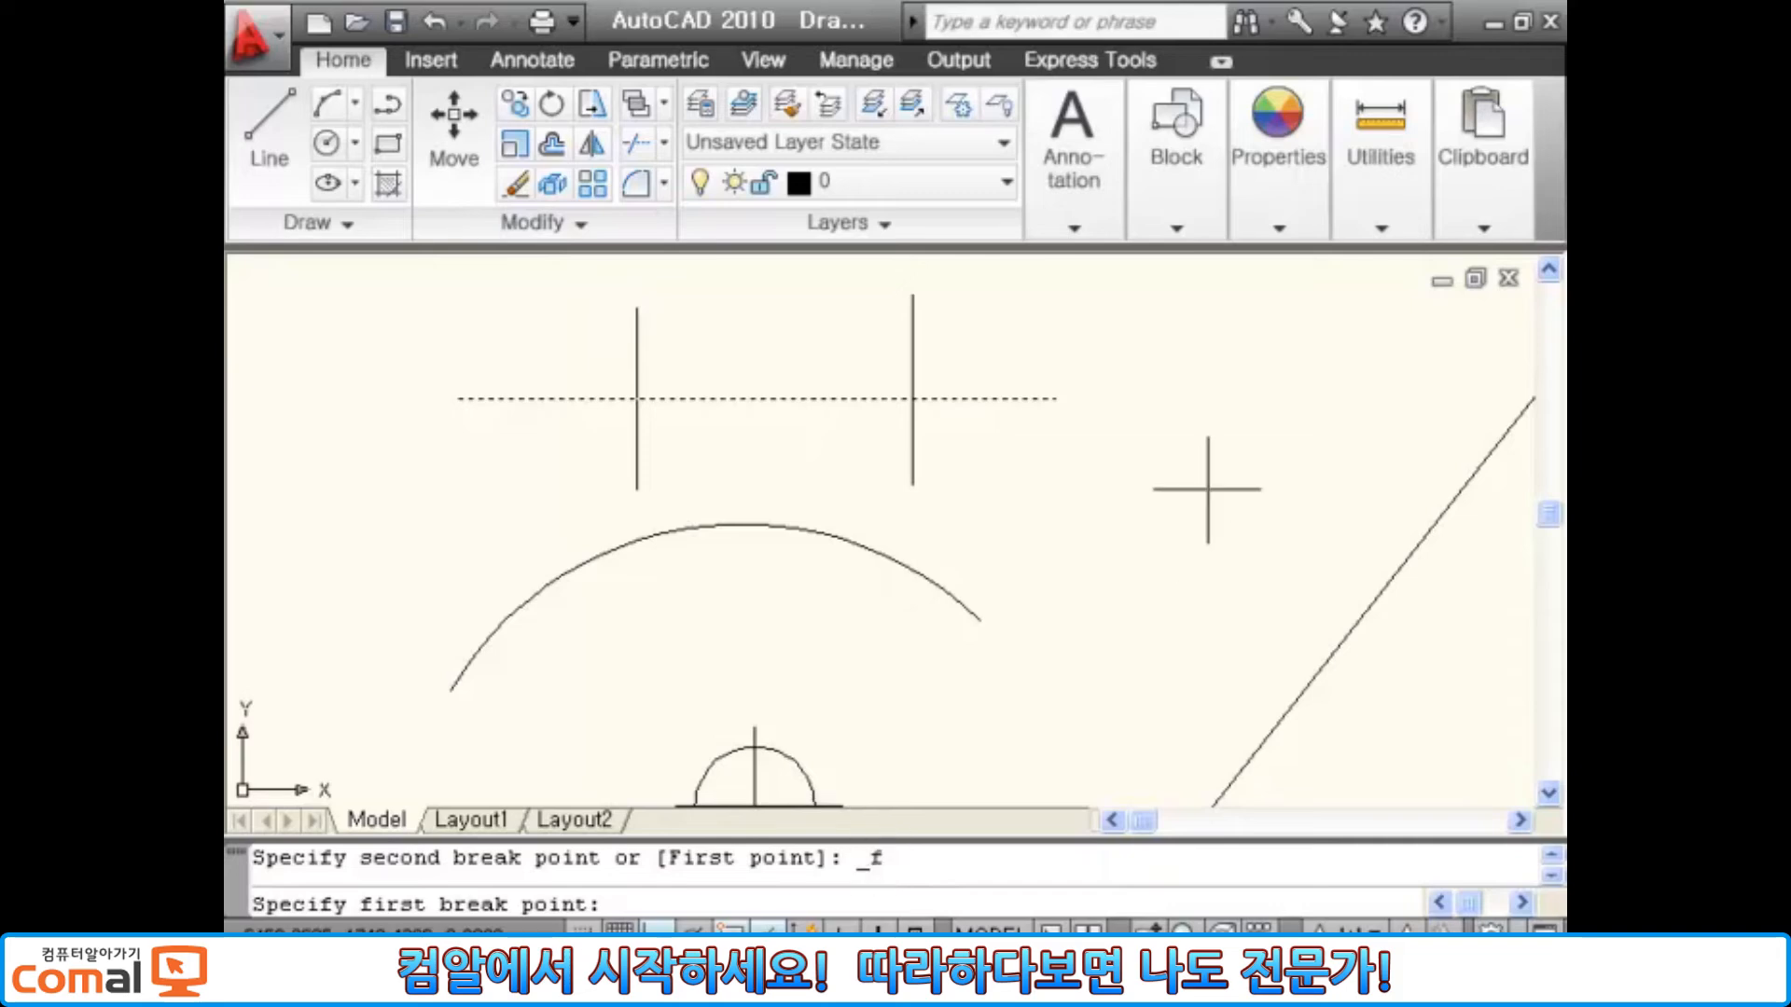
left_click(911, 399)
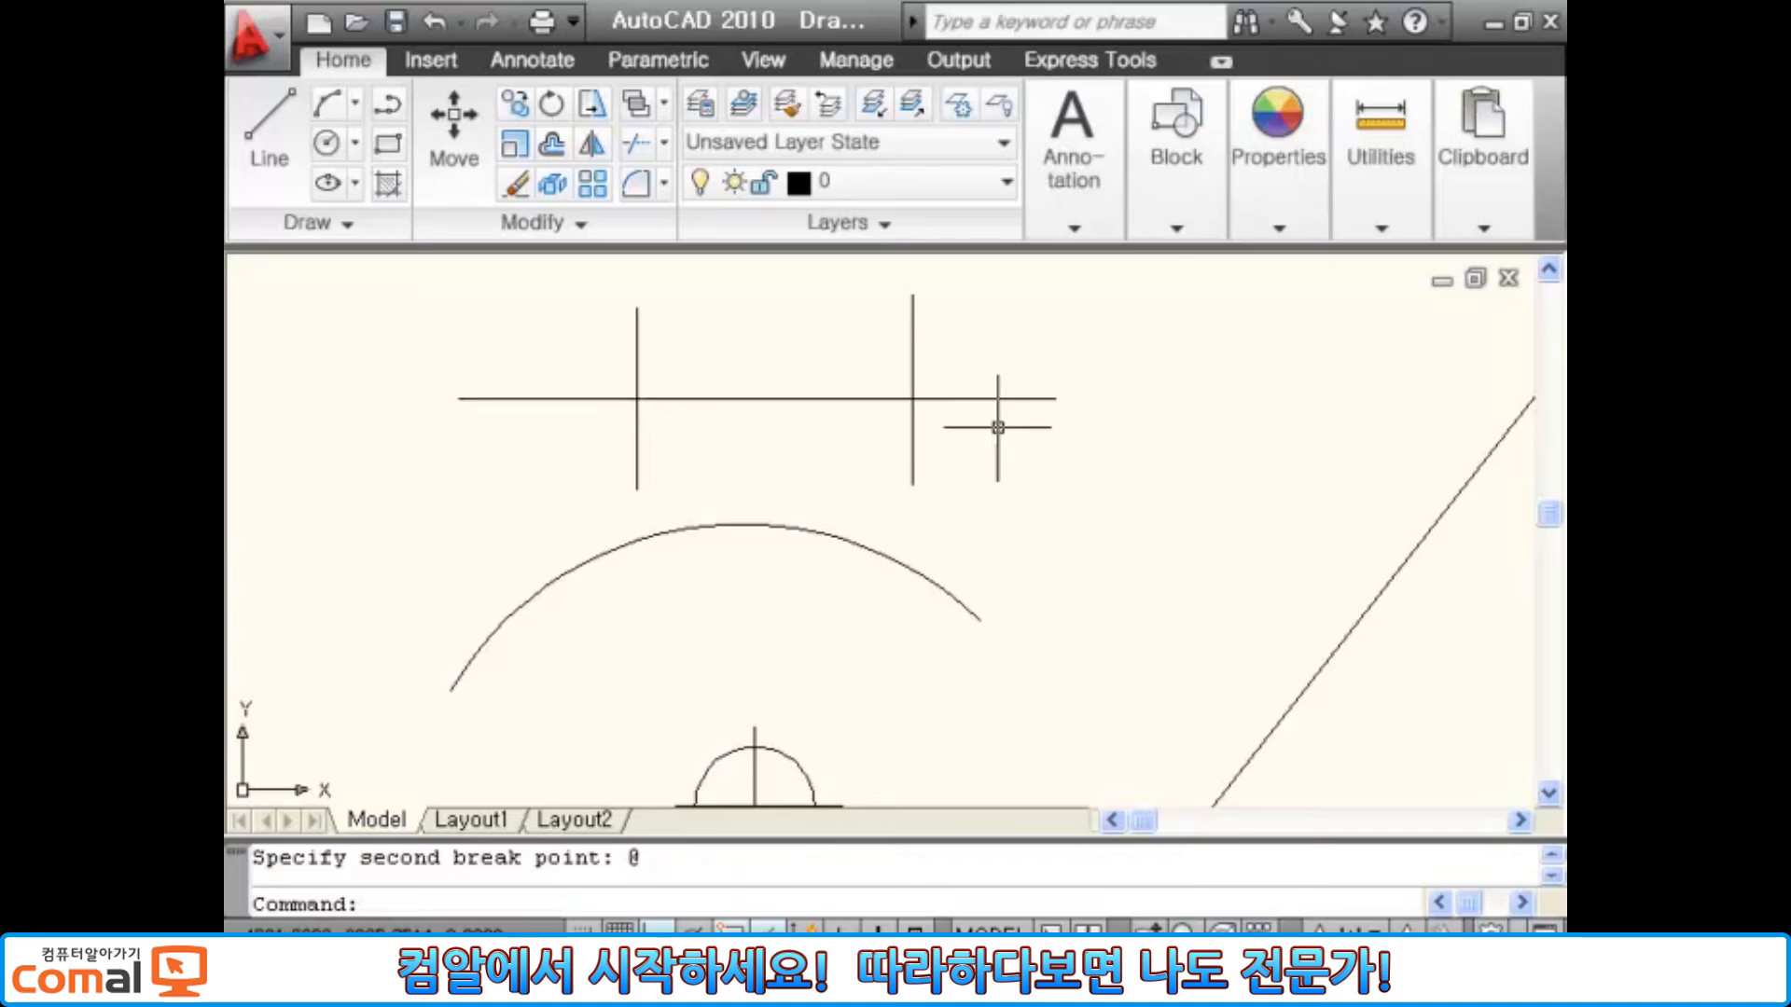
left_click(999, 399)
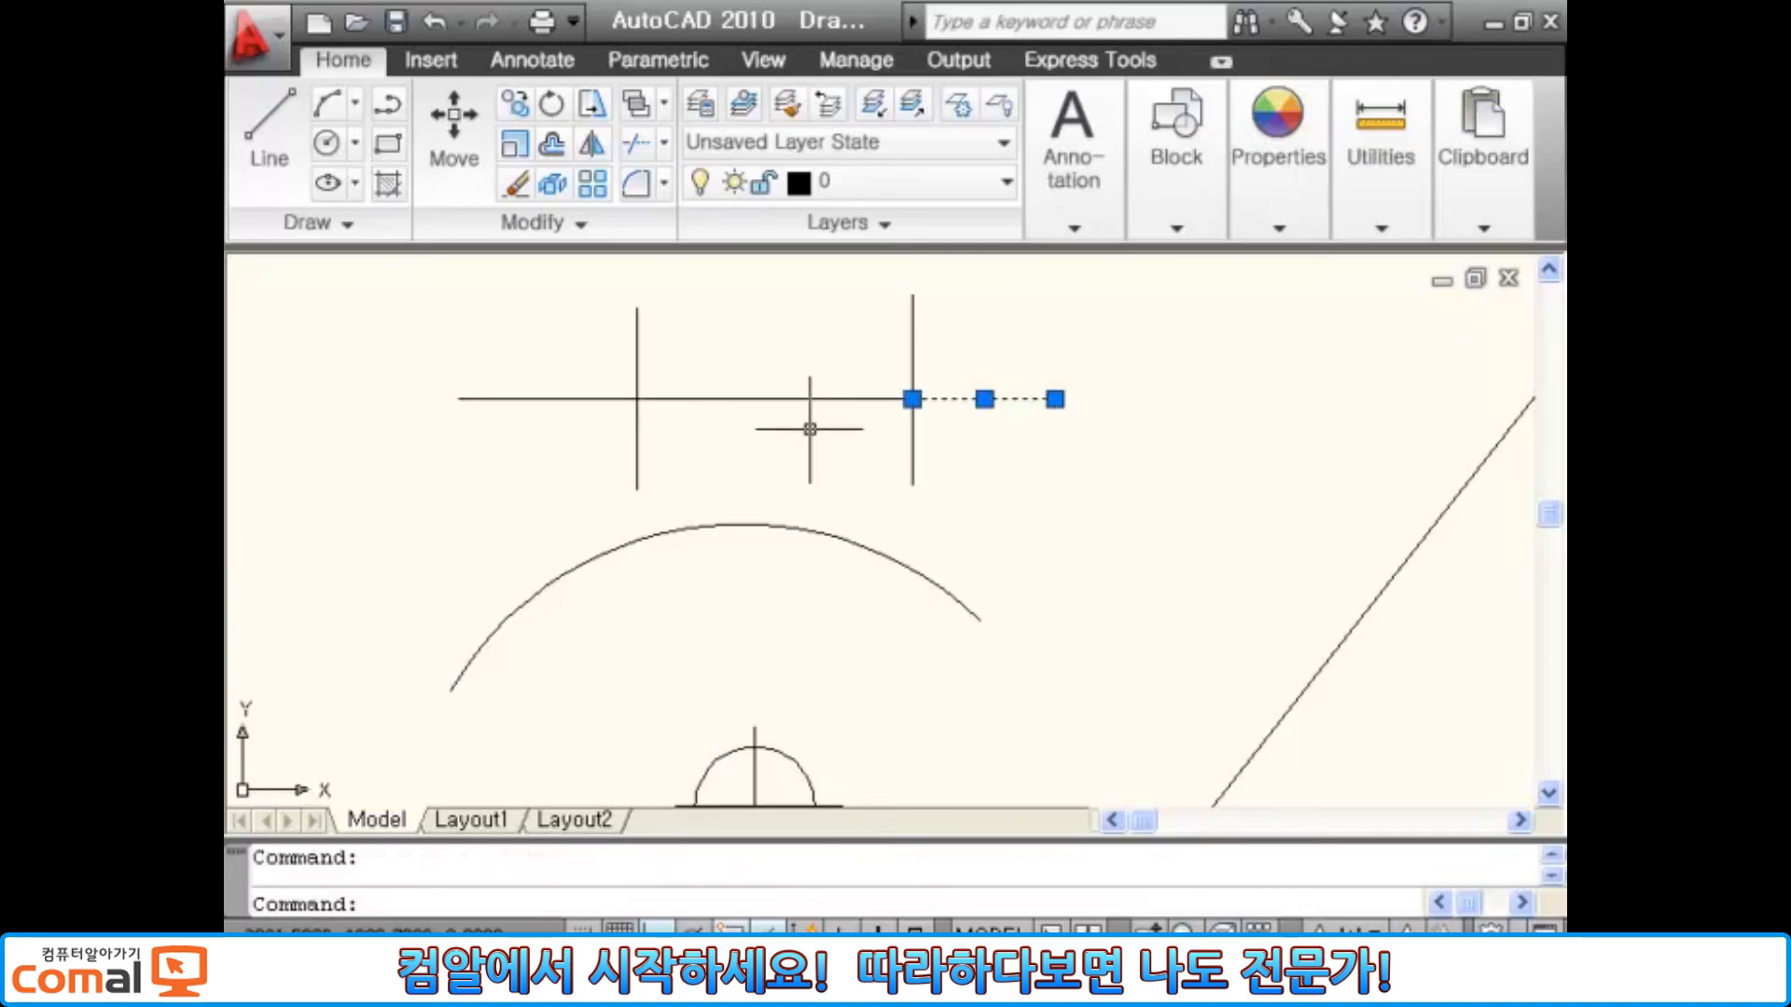
- Split the horizontal line above the arc at its left vertical crossing using Break with the First point option and @ as second point
left_click(847, 399)
key("Escape")
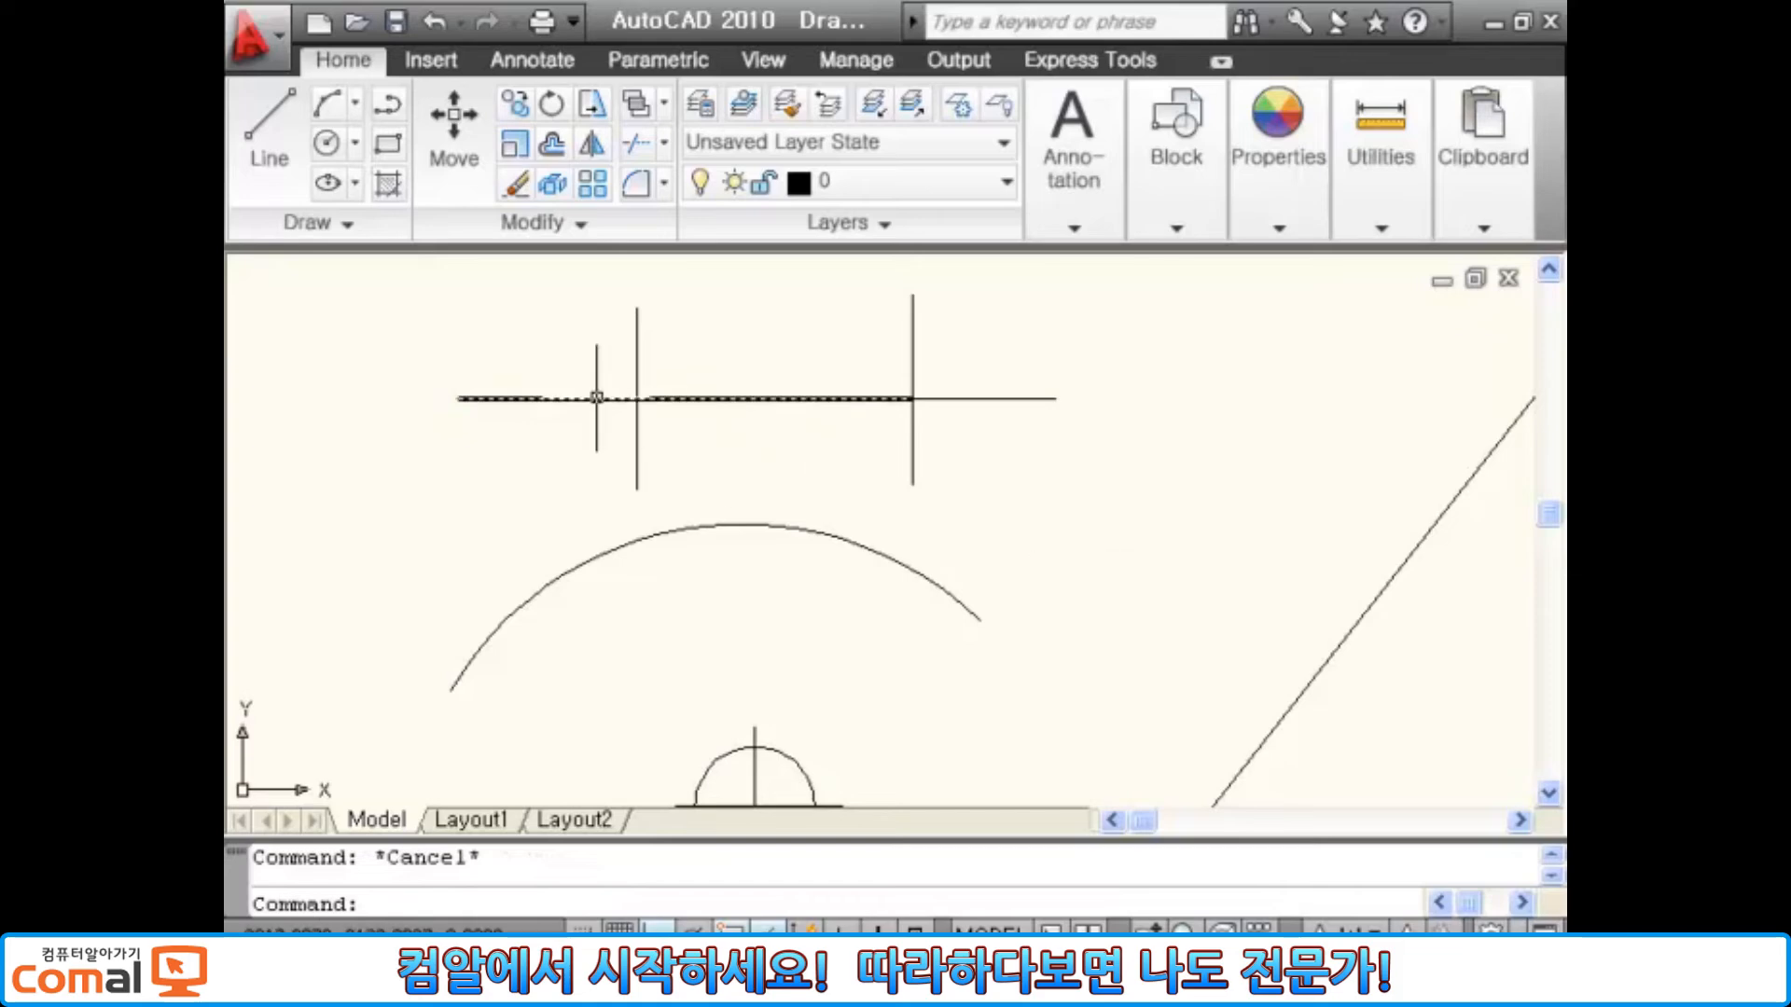
type("br")
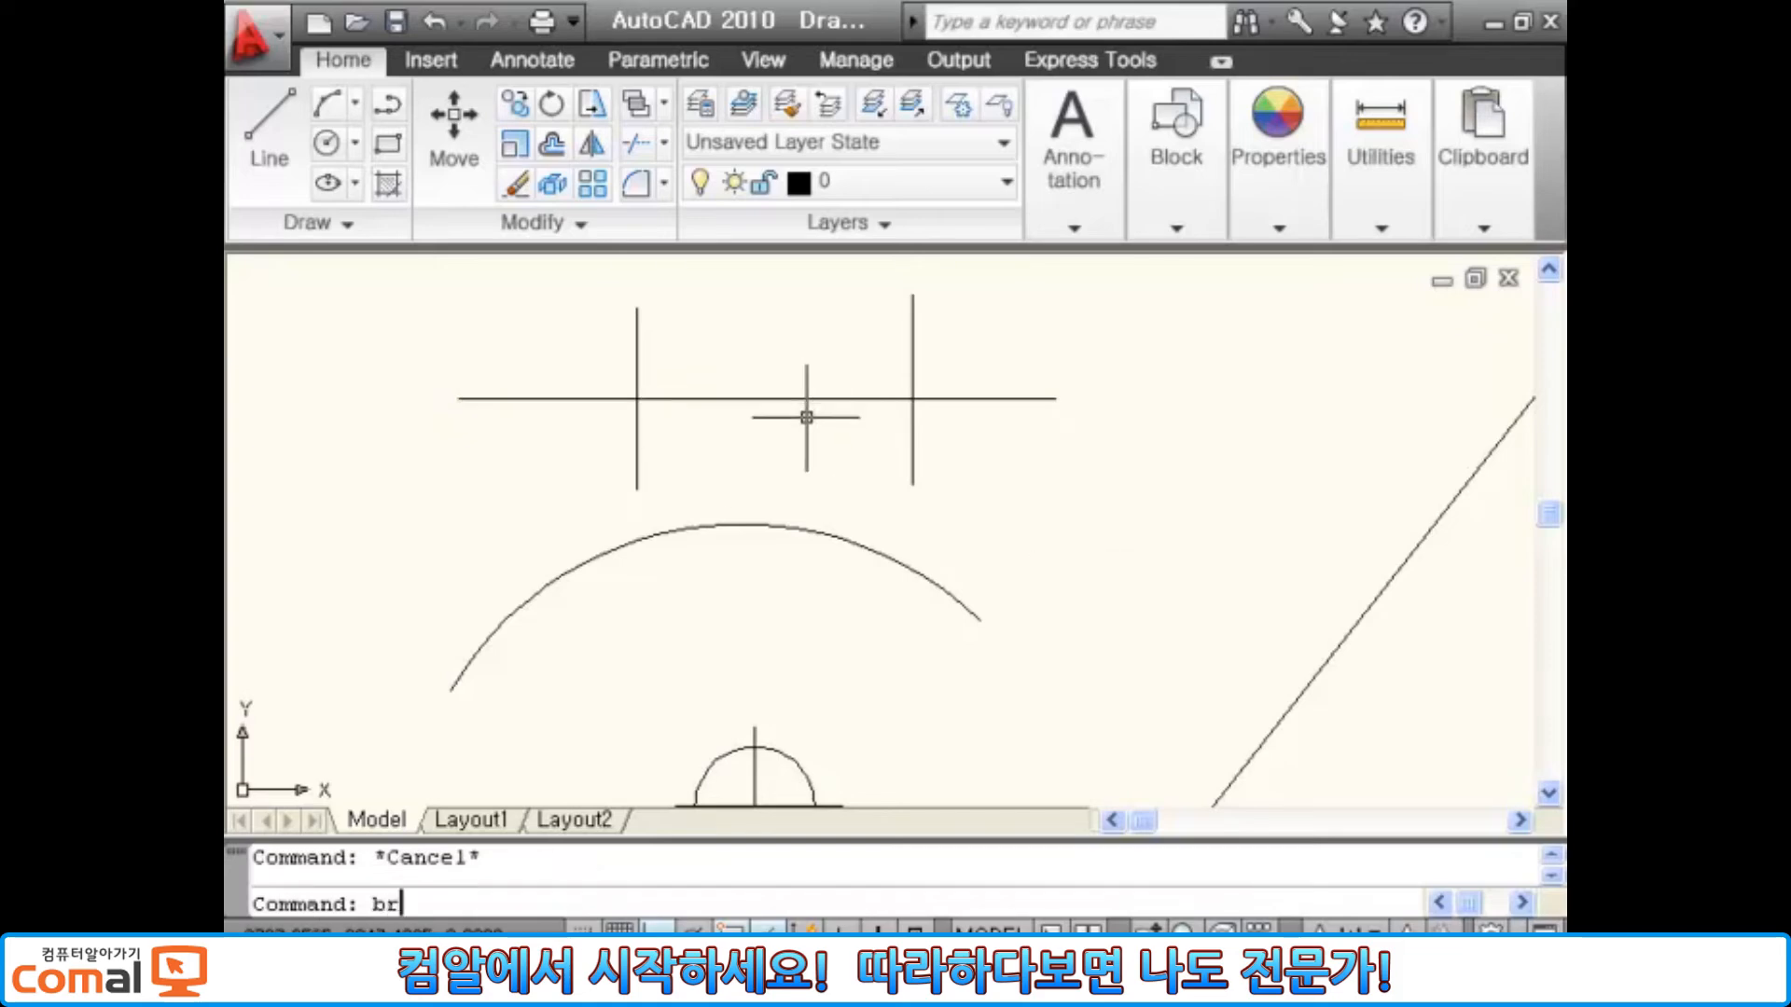
key("Return")
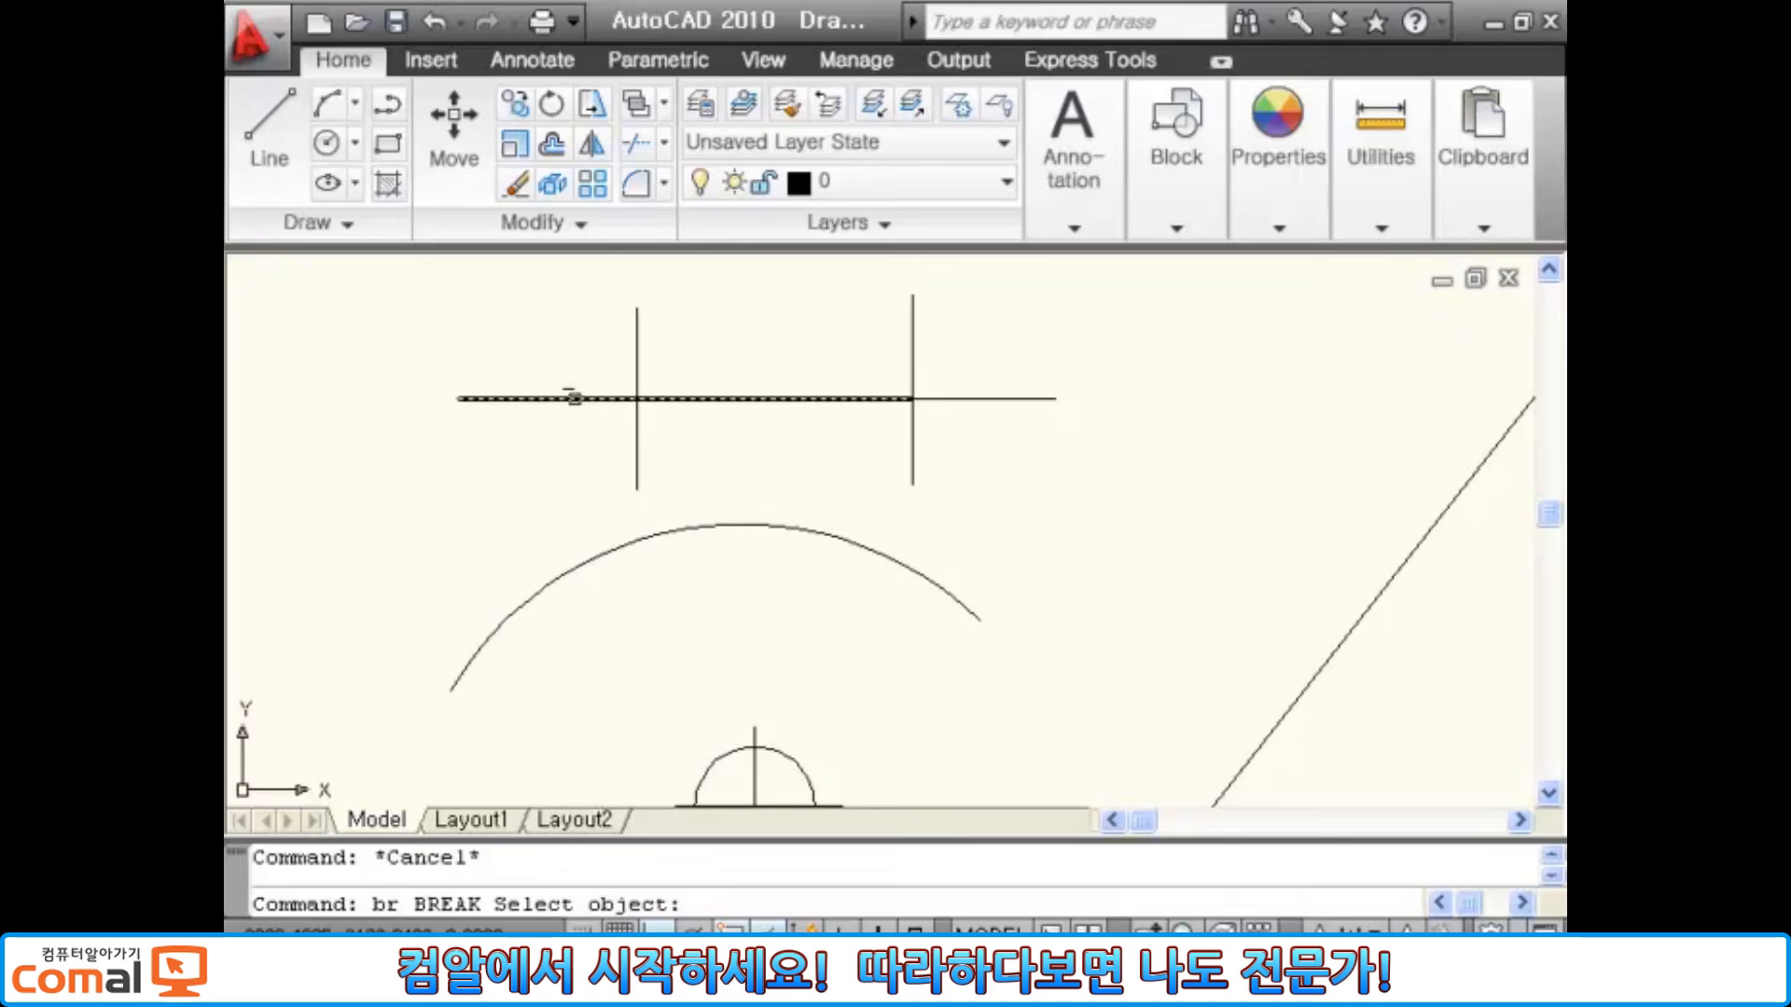
left_click(574, 399)
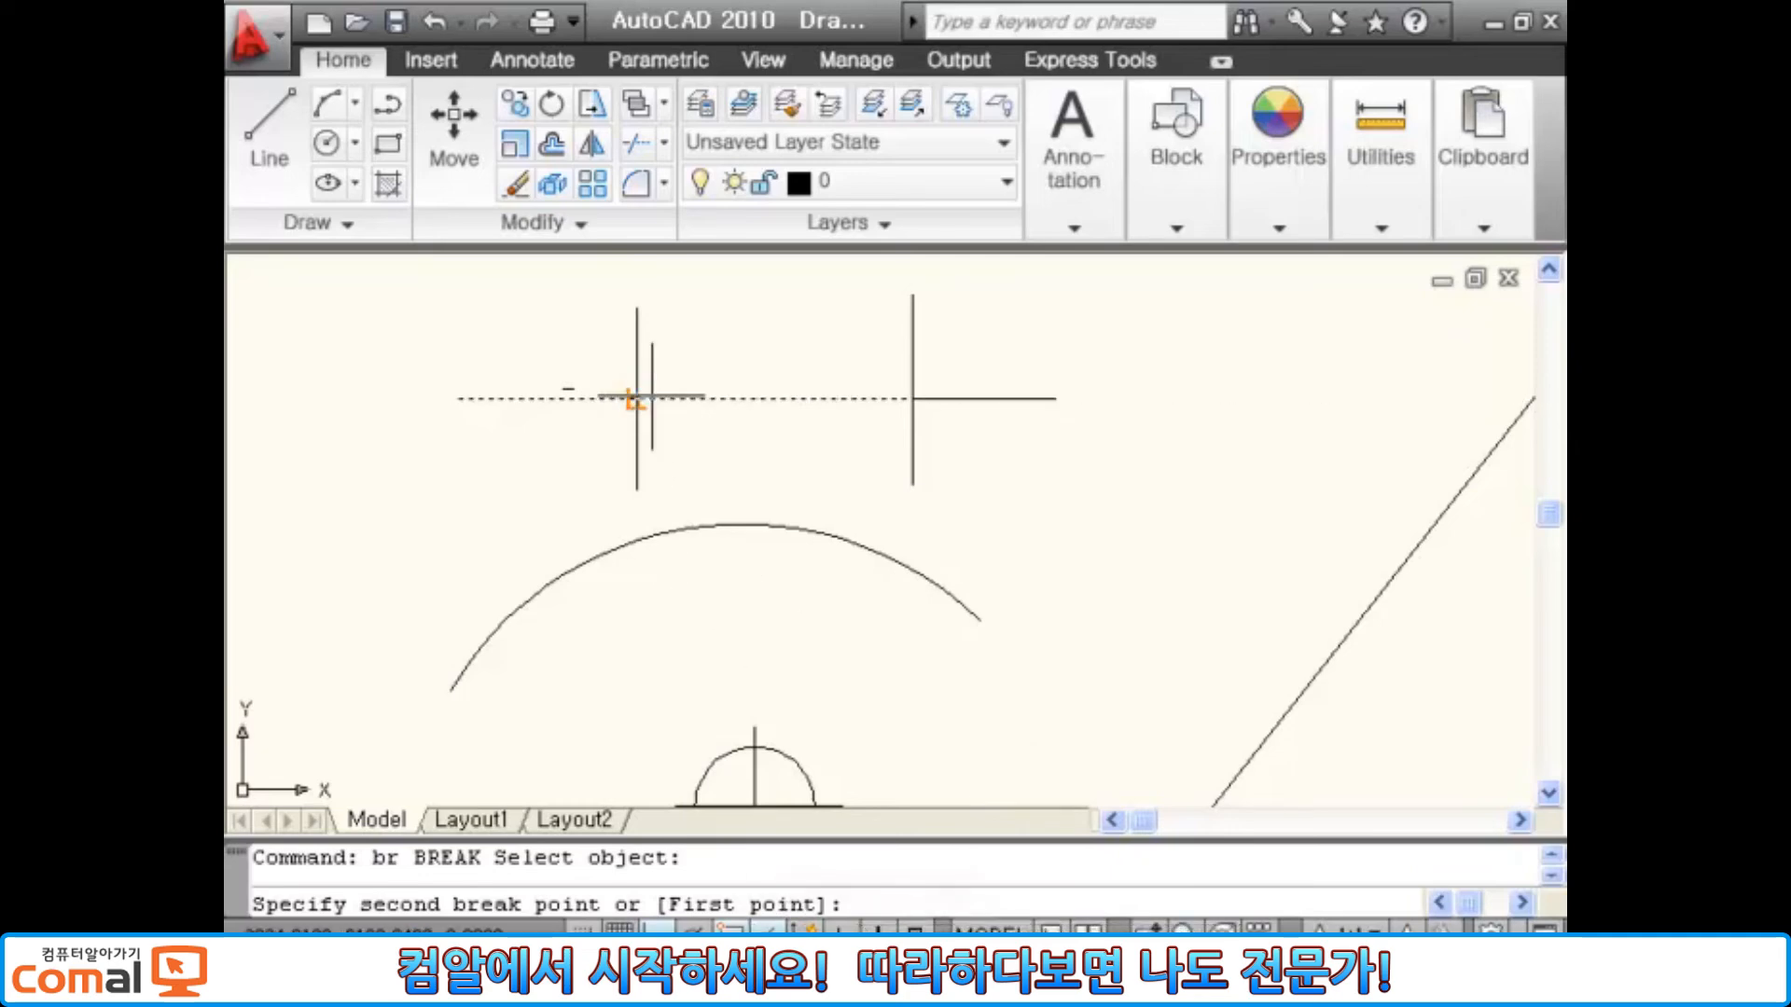
type("f")
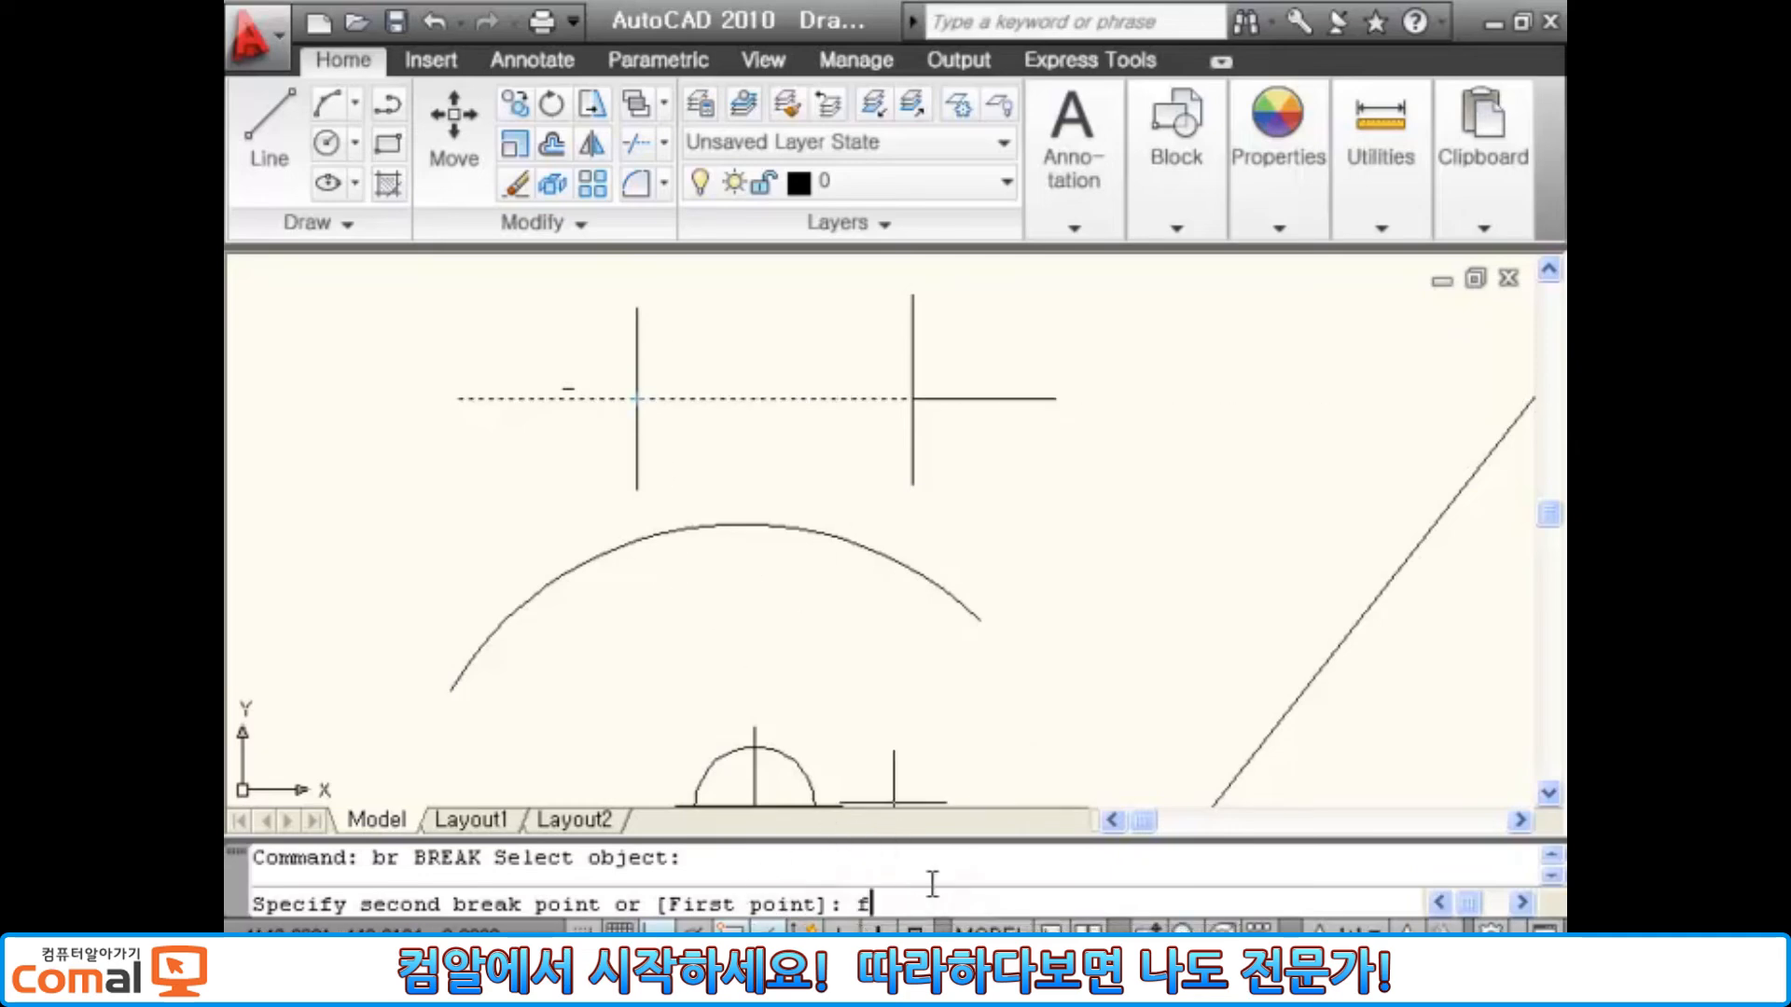
key("Return")
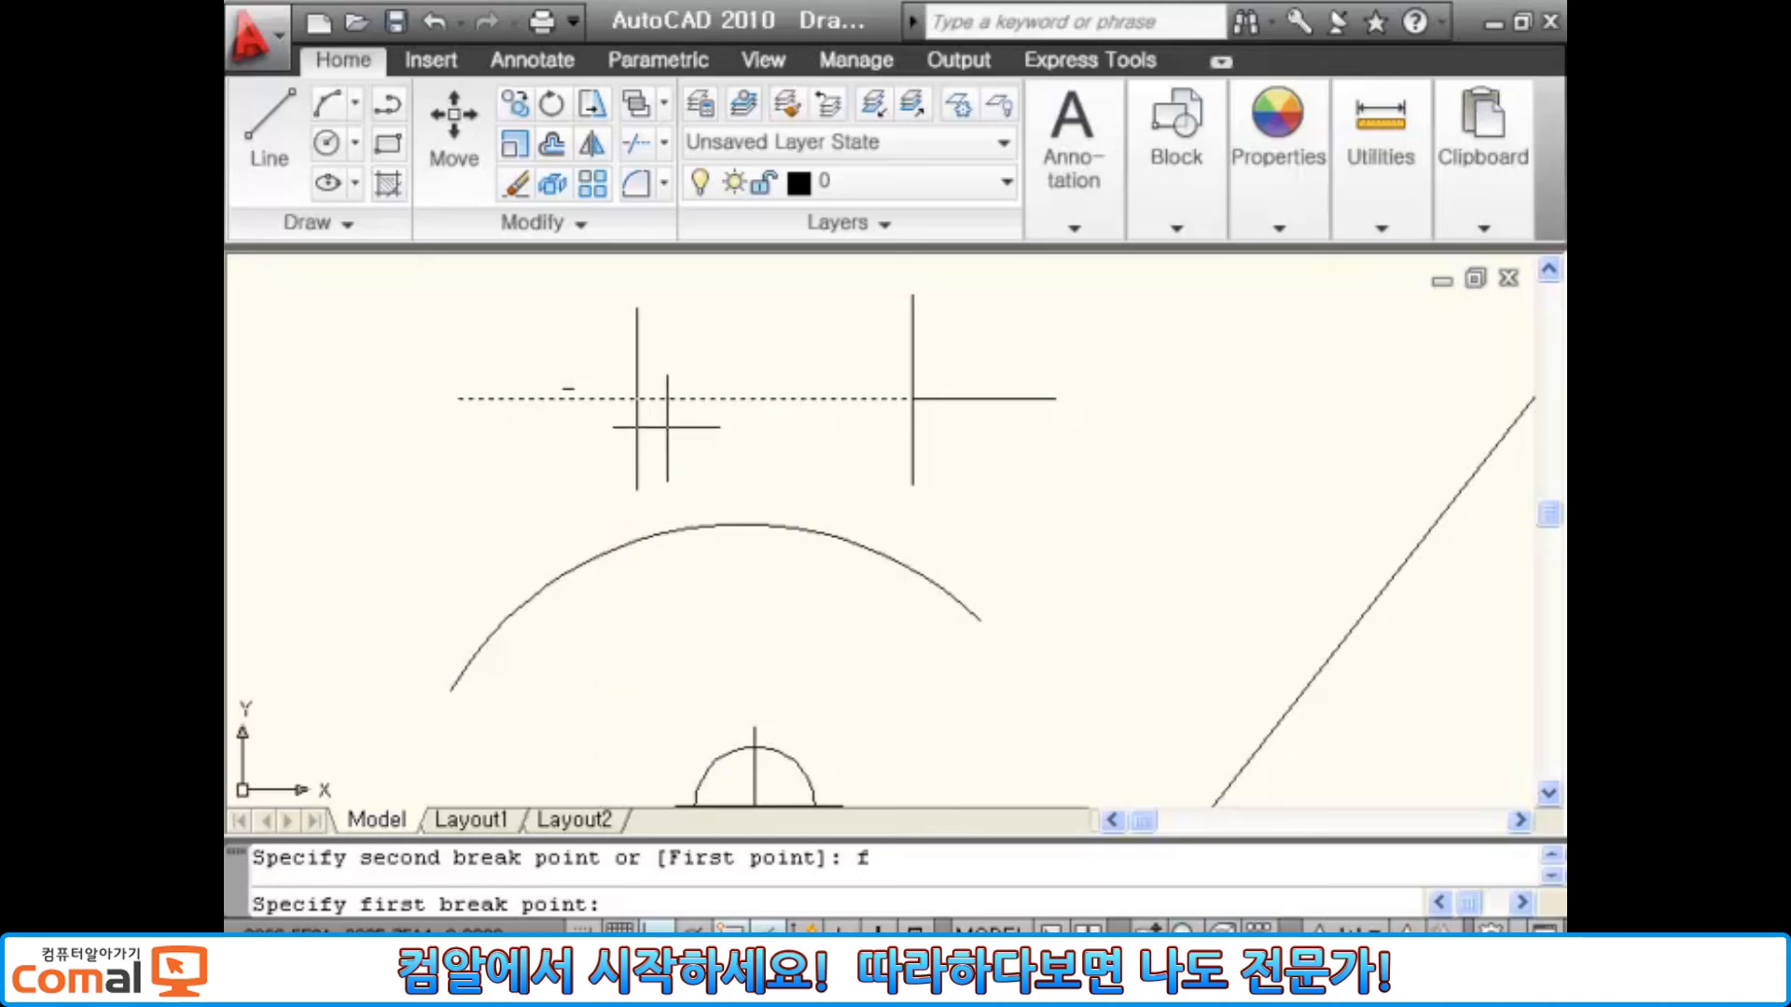
left_click(637, 399)
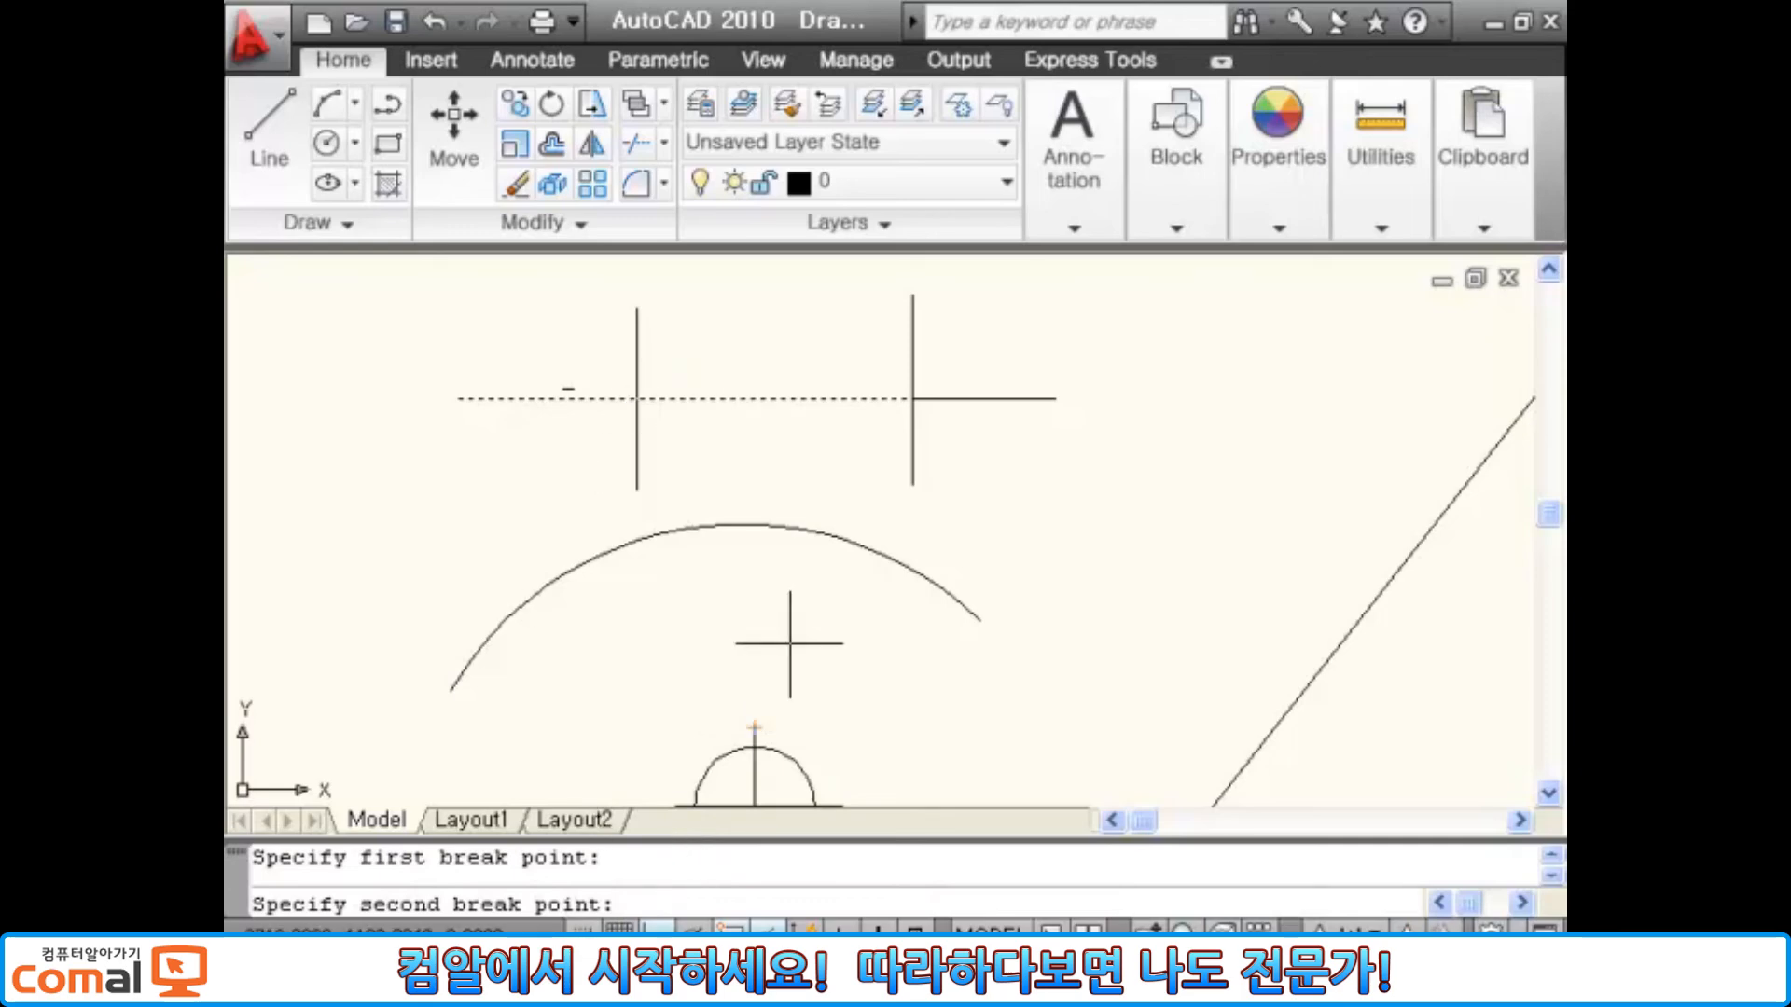
type("@")
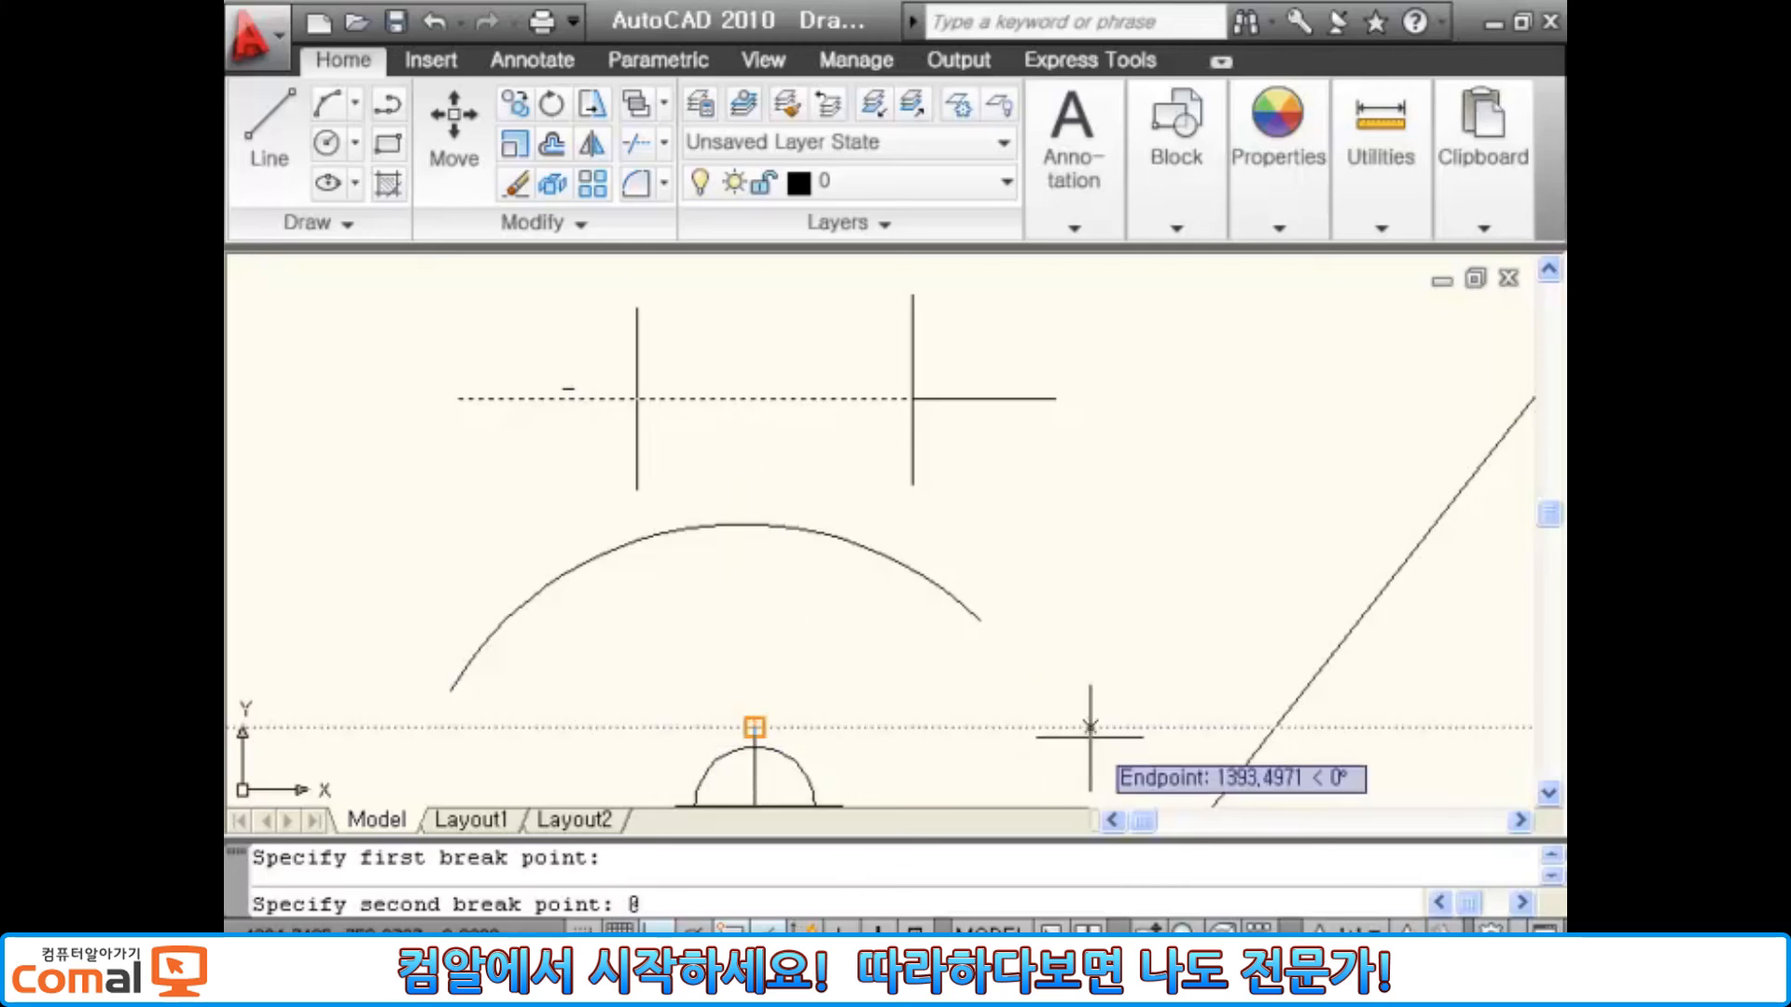
key("Return")
- Select the two outer pieces of the split horizontal line, turn on Quick Properties and set their color to Red
left_click(567, 391)
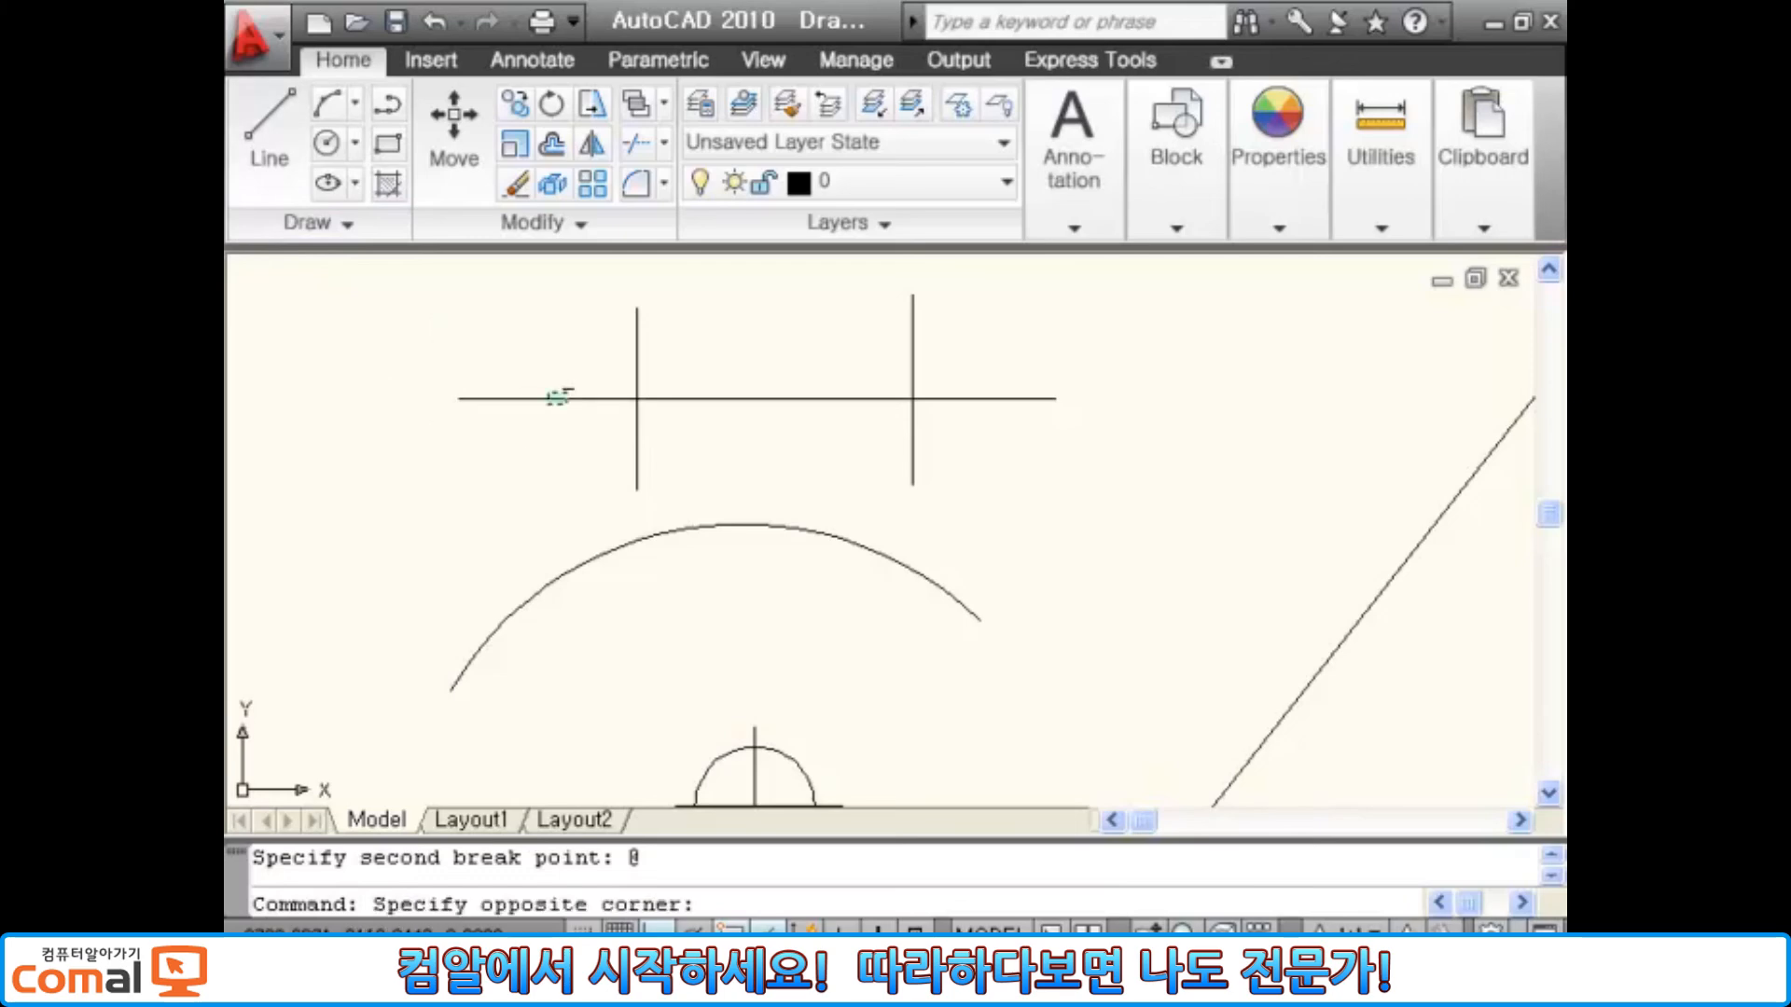
left_click(553, 403)
left_click(1050, 392)
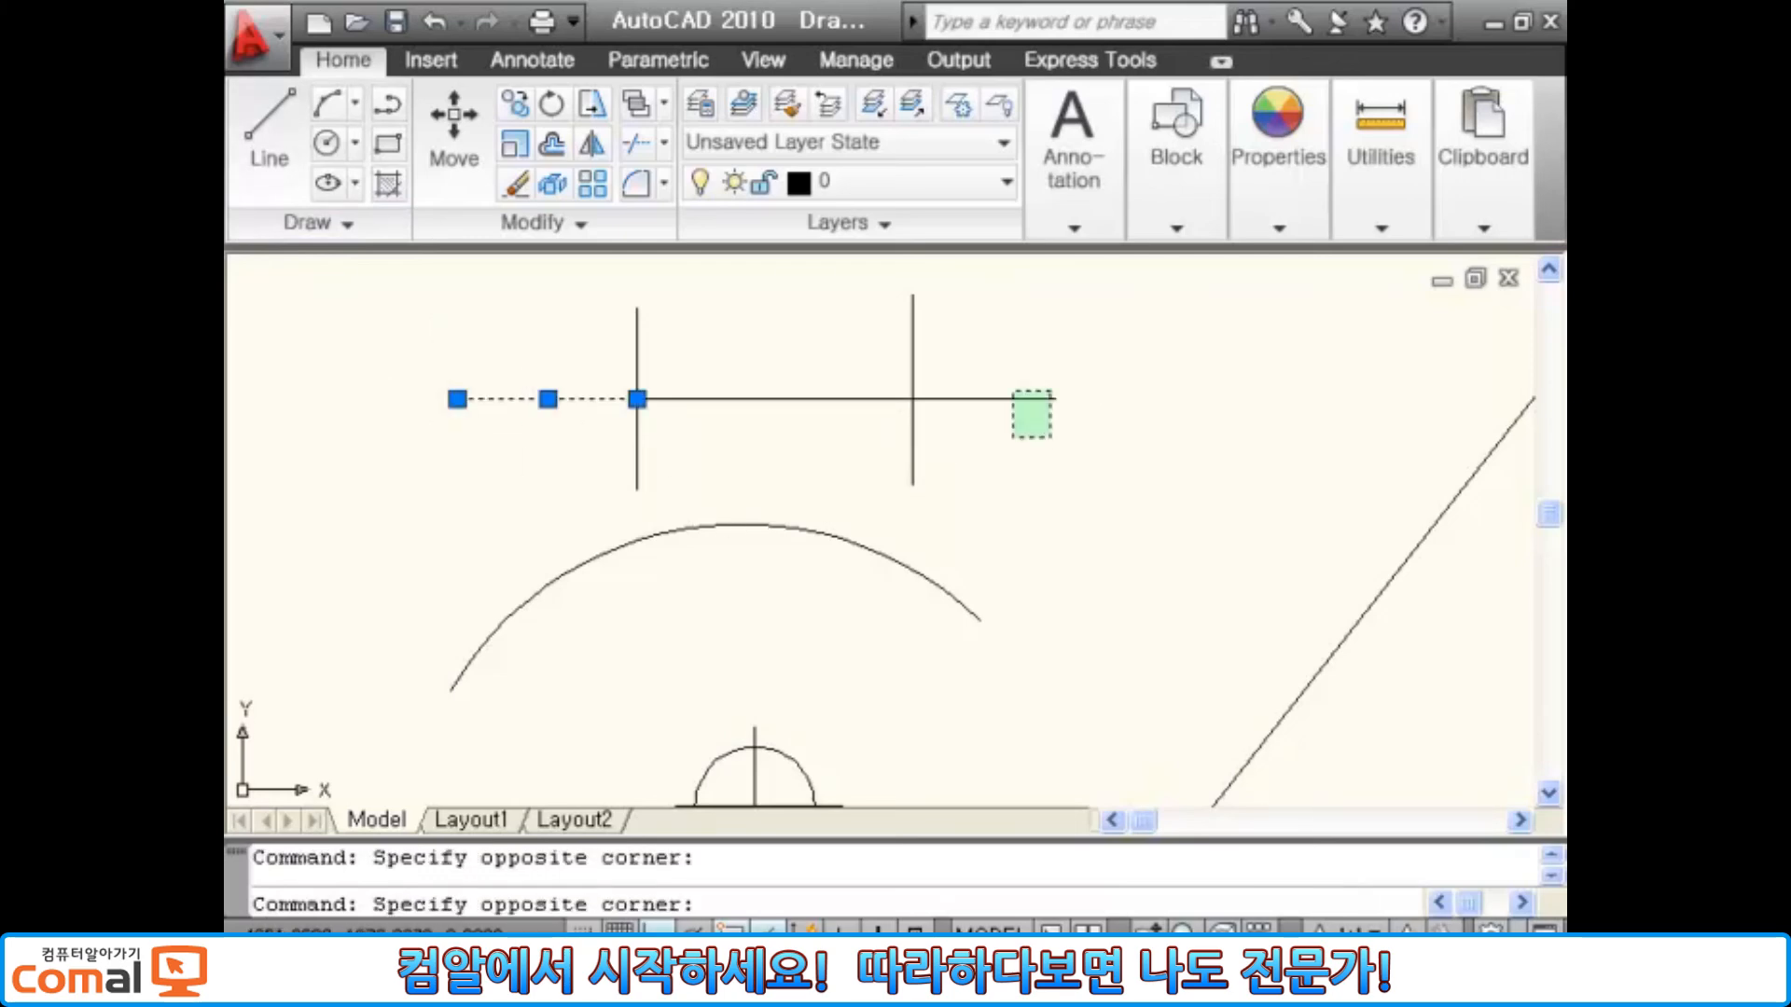
left_click(1013, 436)
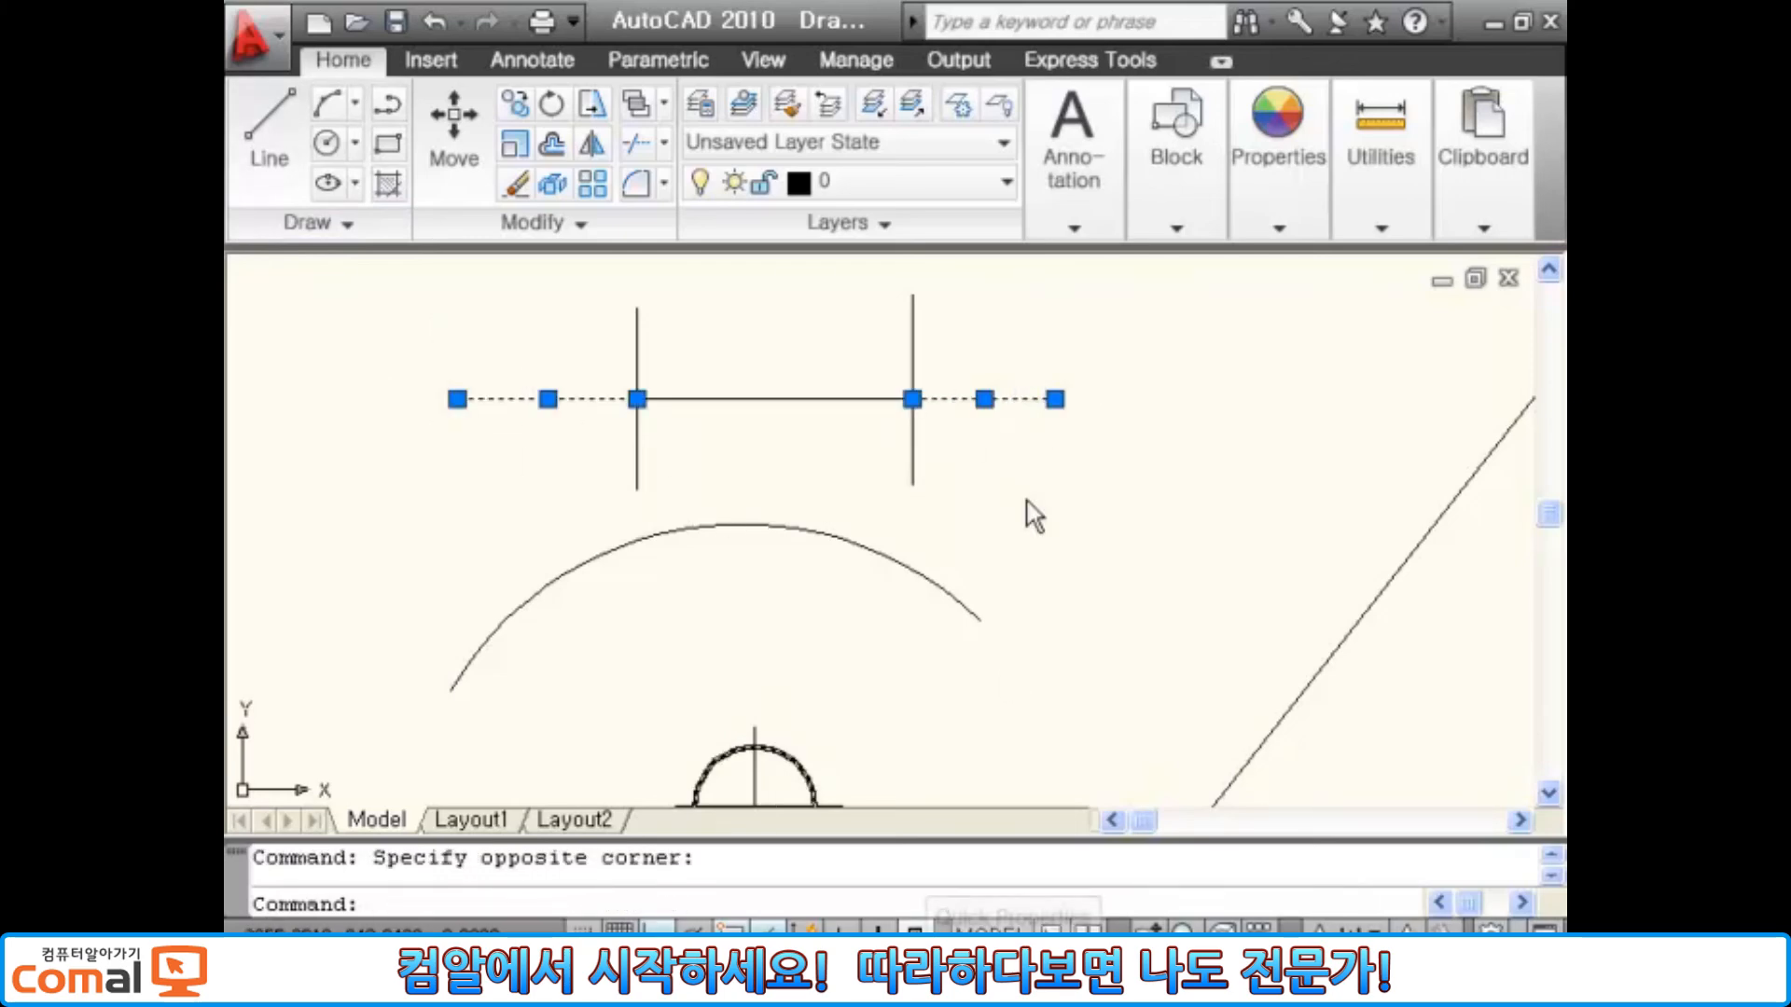
key("ctrl+shift+p")
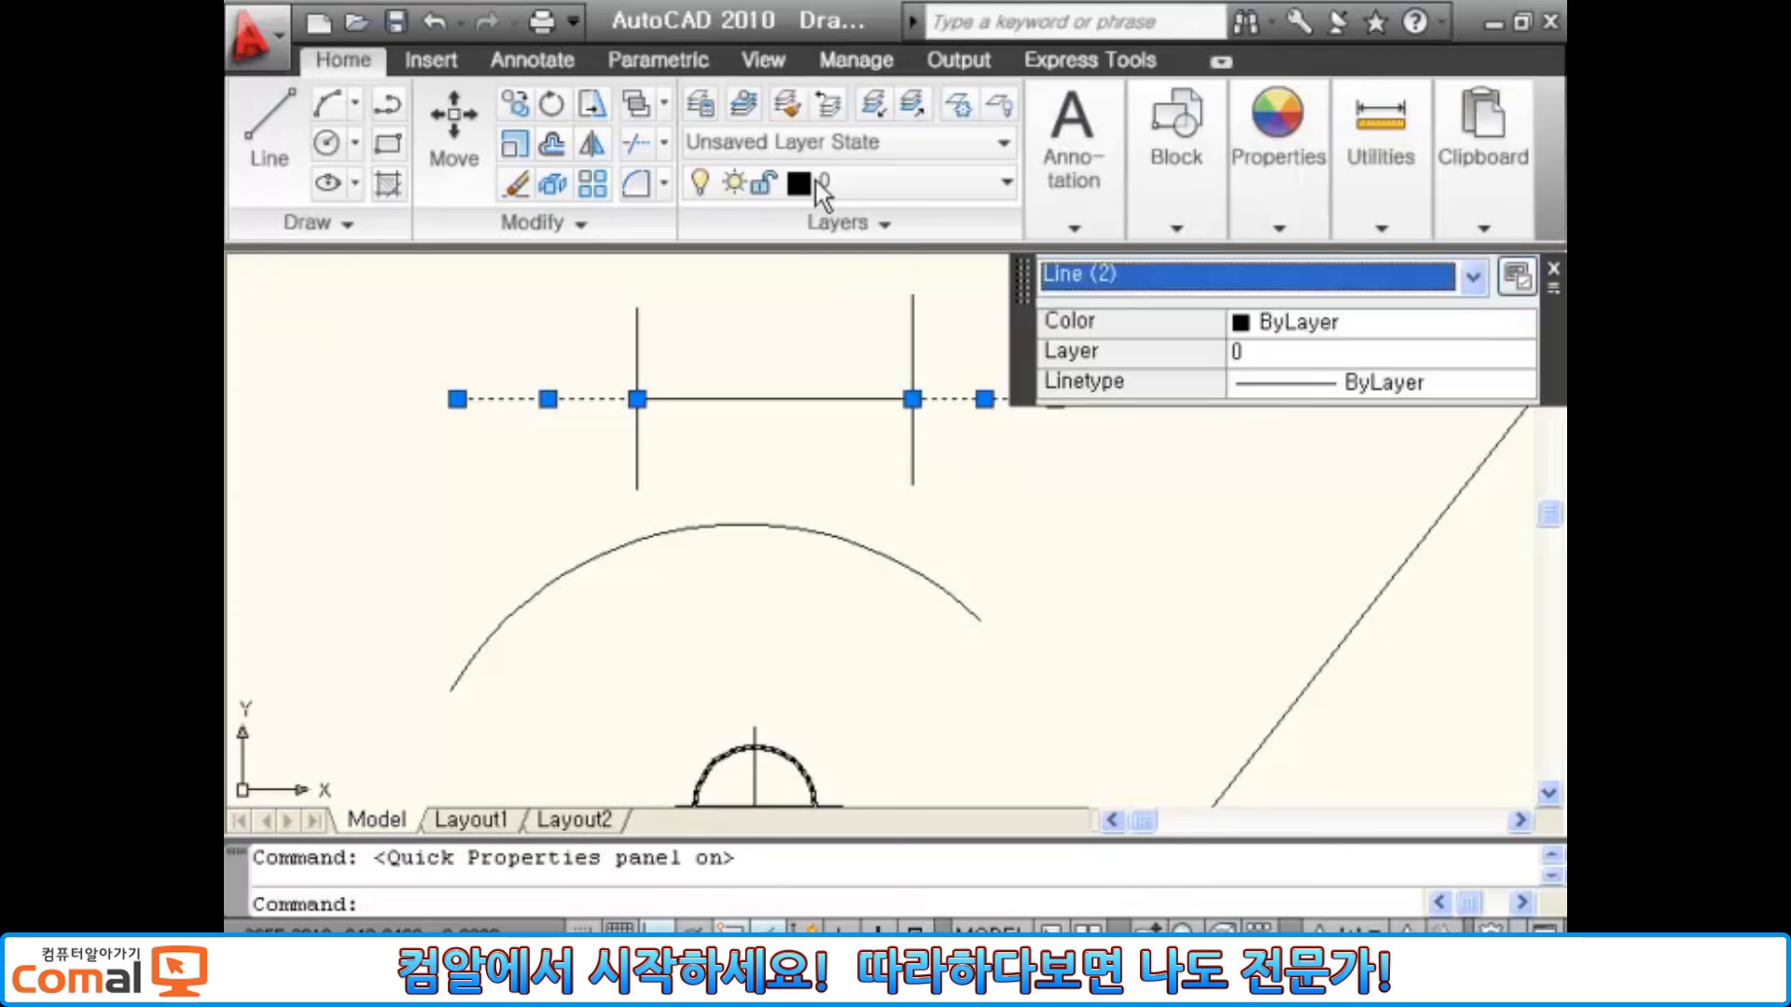
left_click(1474, 323)
left_click(1523, 321)
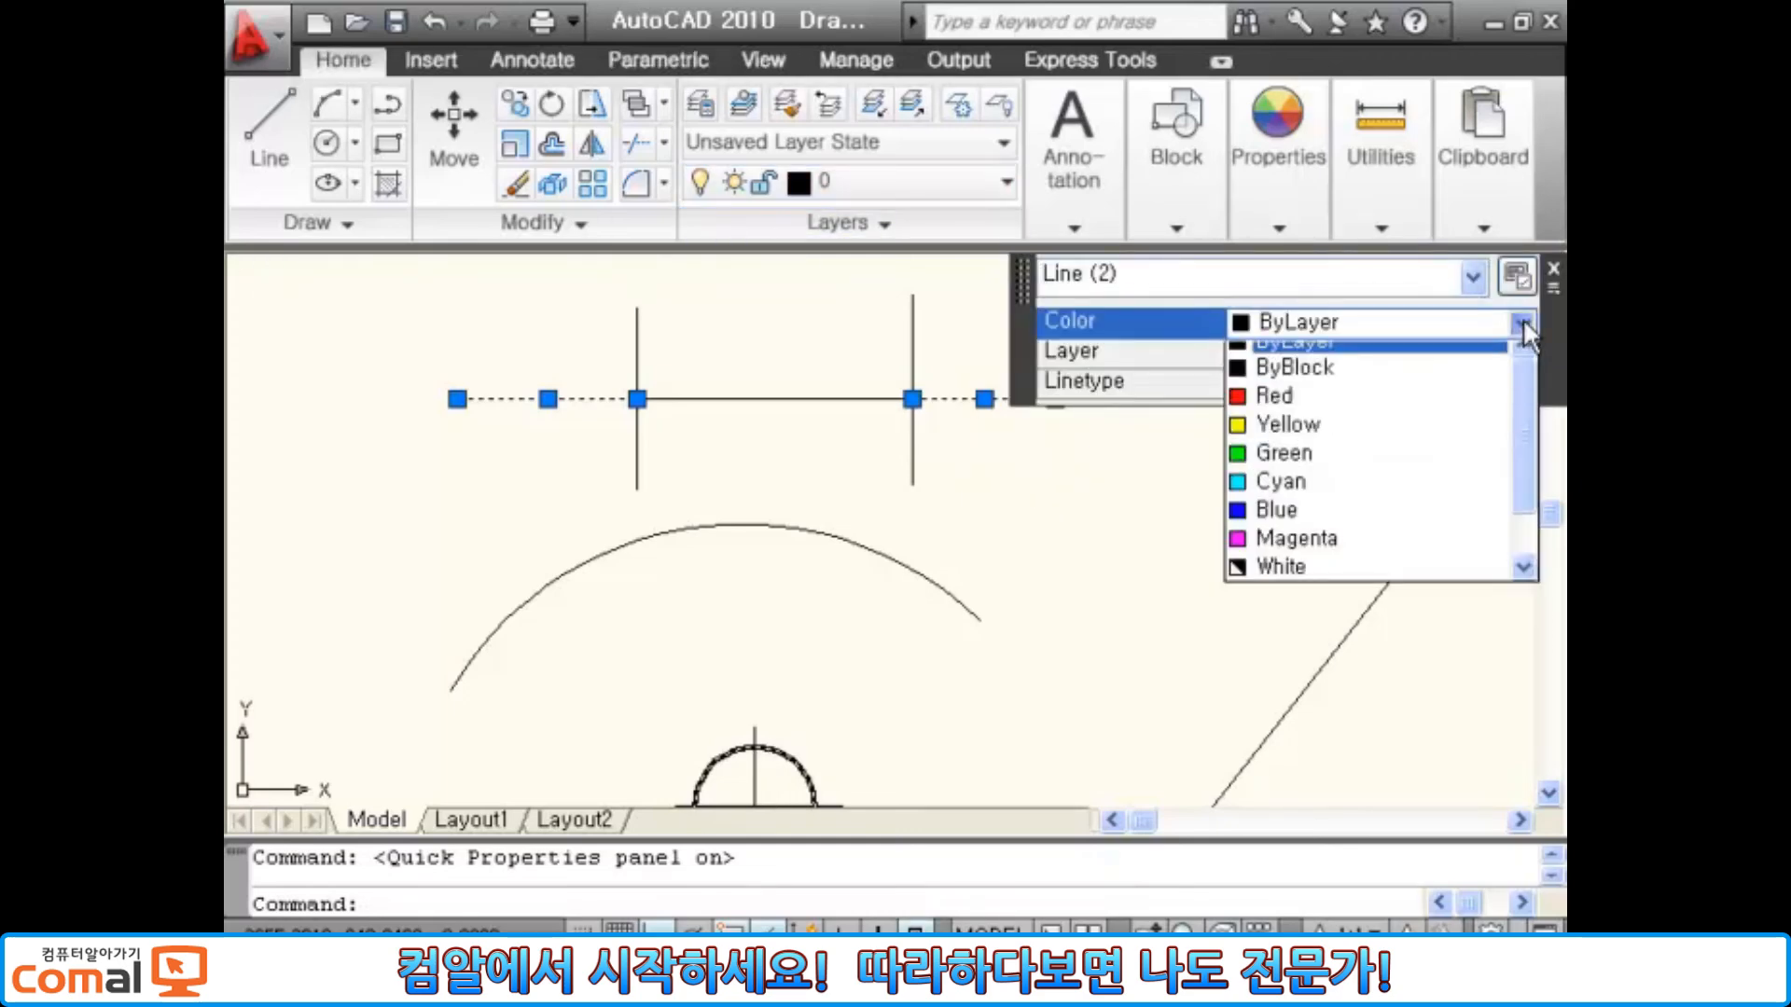
left_click(1309, 410)
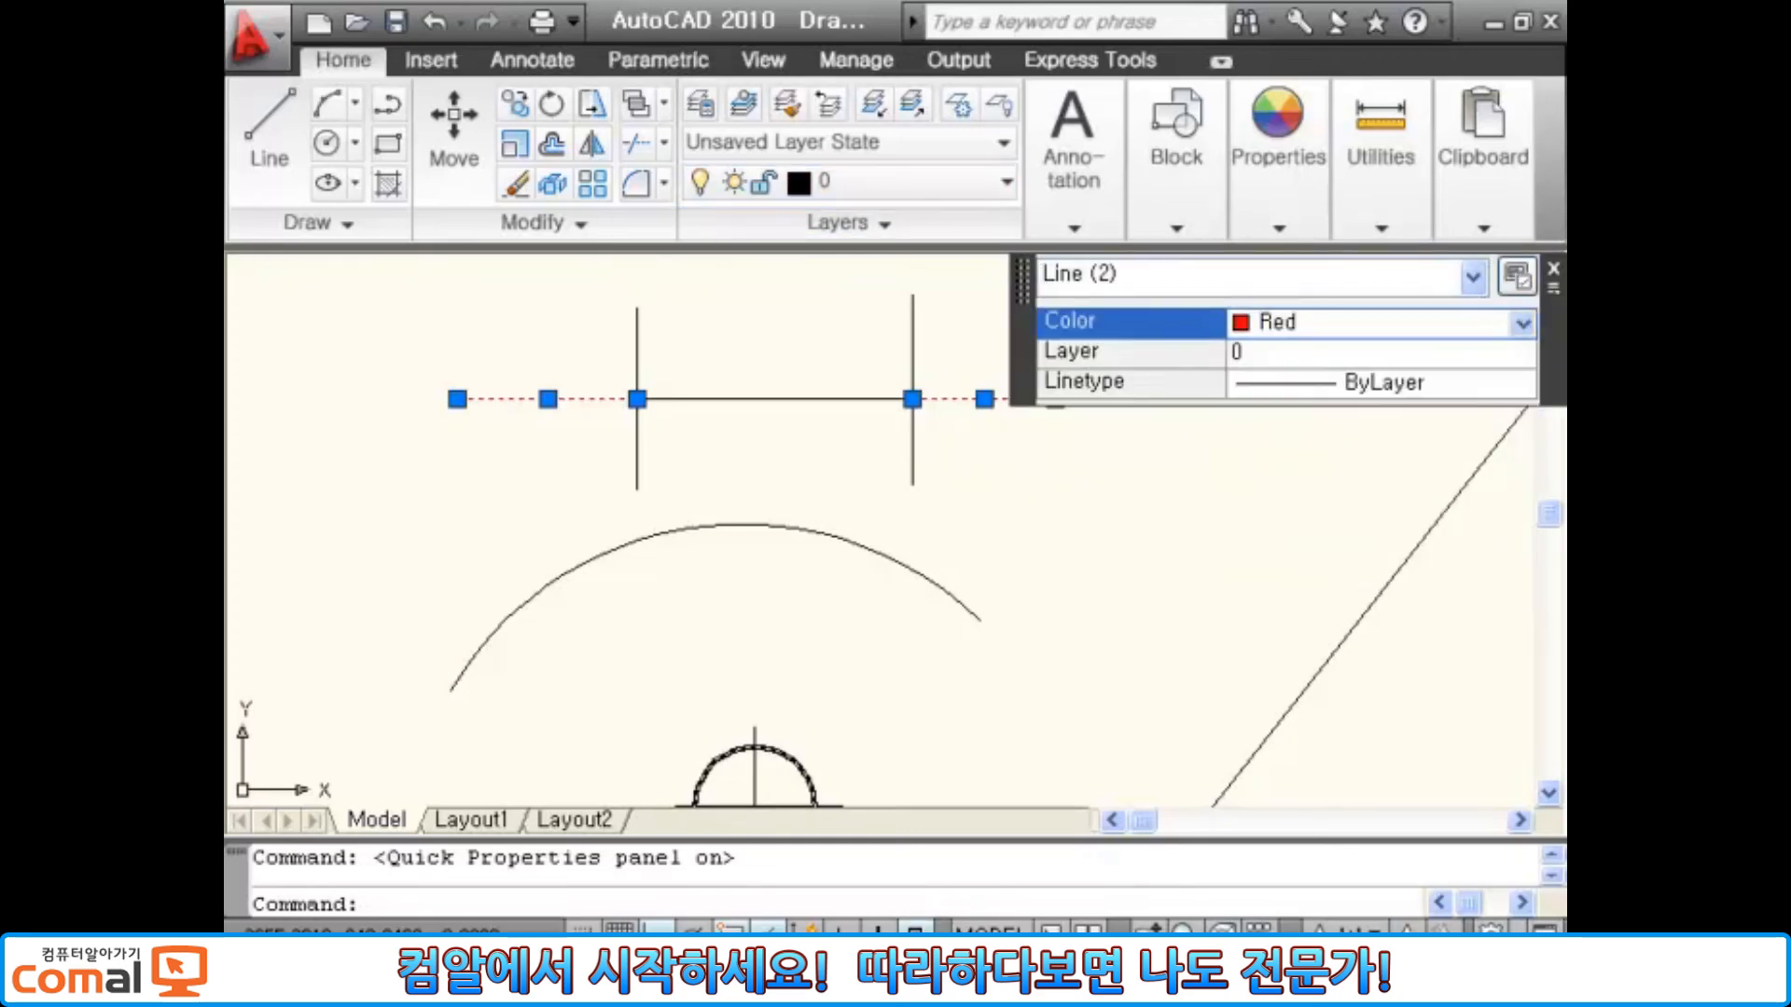
key("Escape")
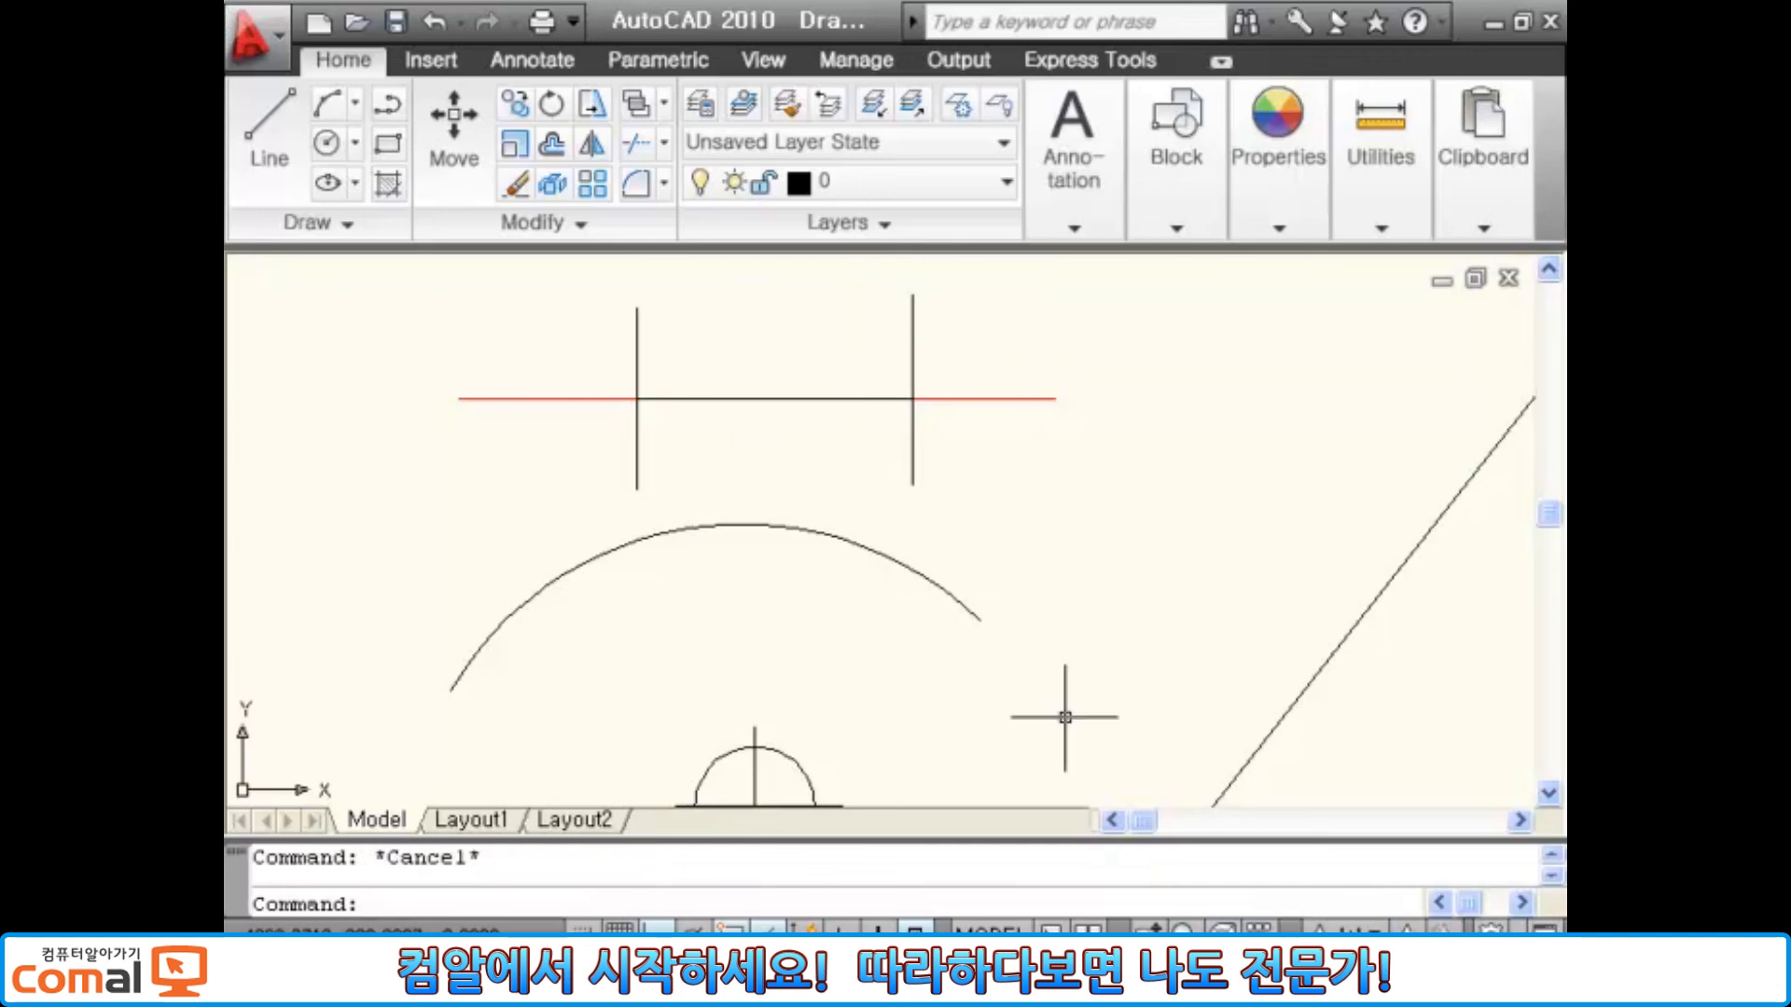
- Split the arc slightly left of its top using Break with the First point option and @ as second point
mouse_move(1111, 687)
middle_mouse_down()
mouse_move(1079, 571)
mouse_move(1087, 651)
middle_mouse_up()
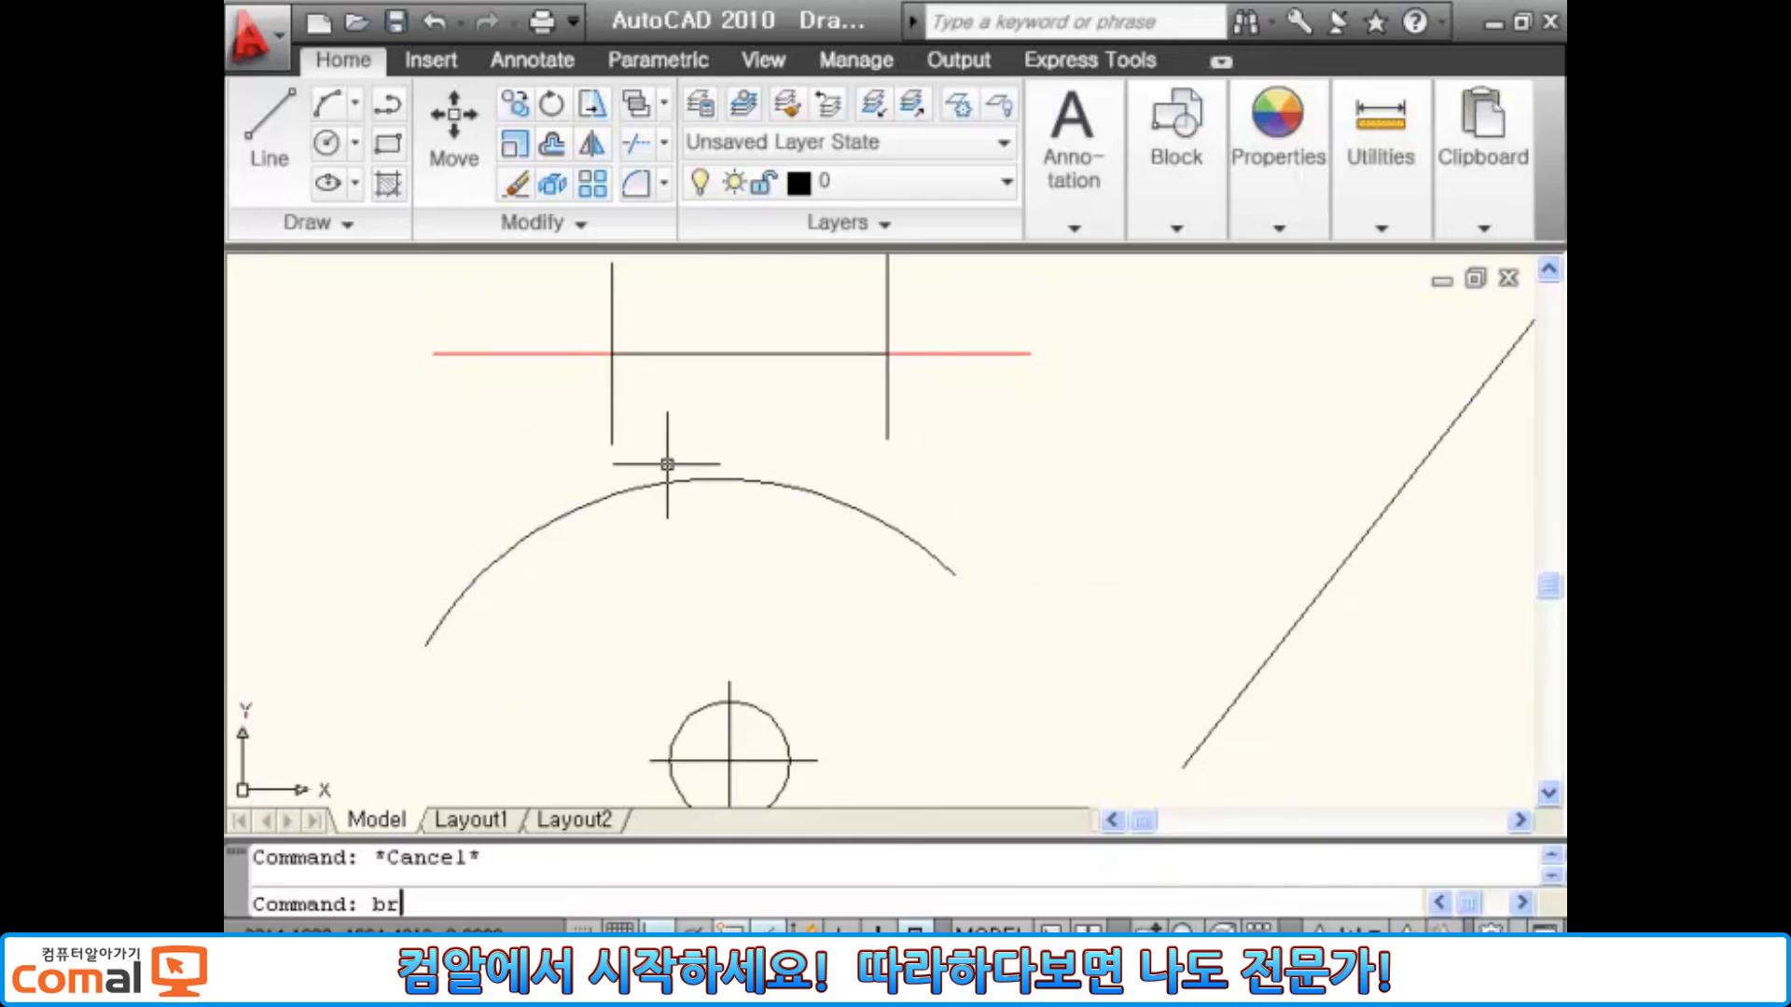
key("Return")
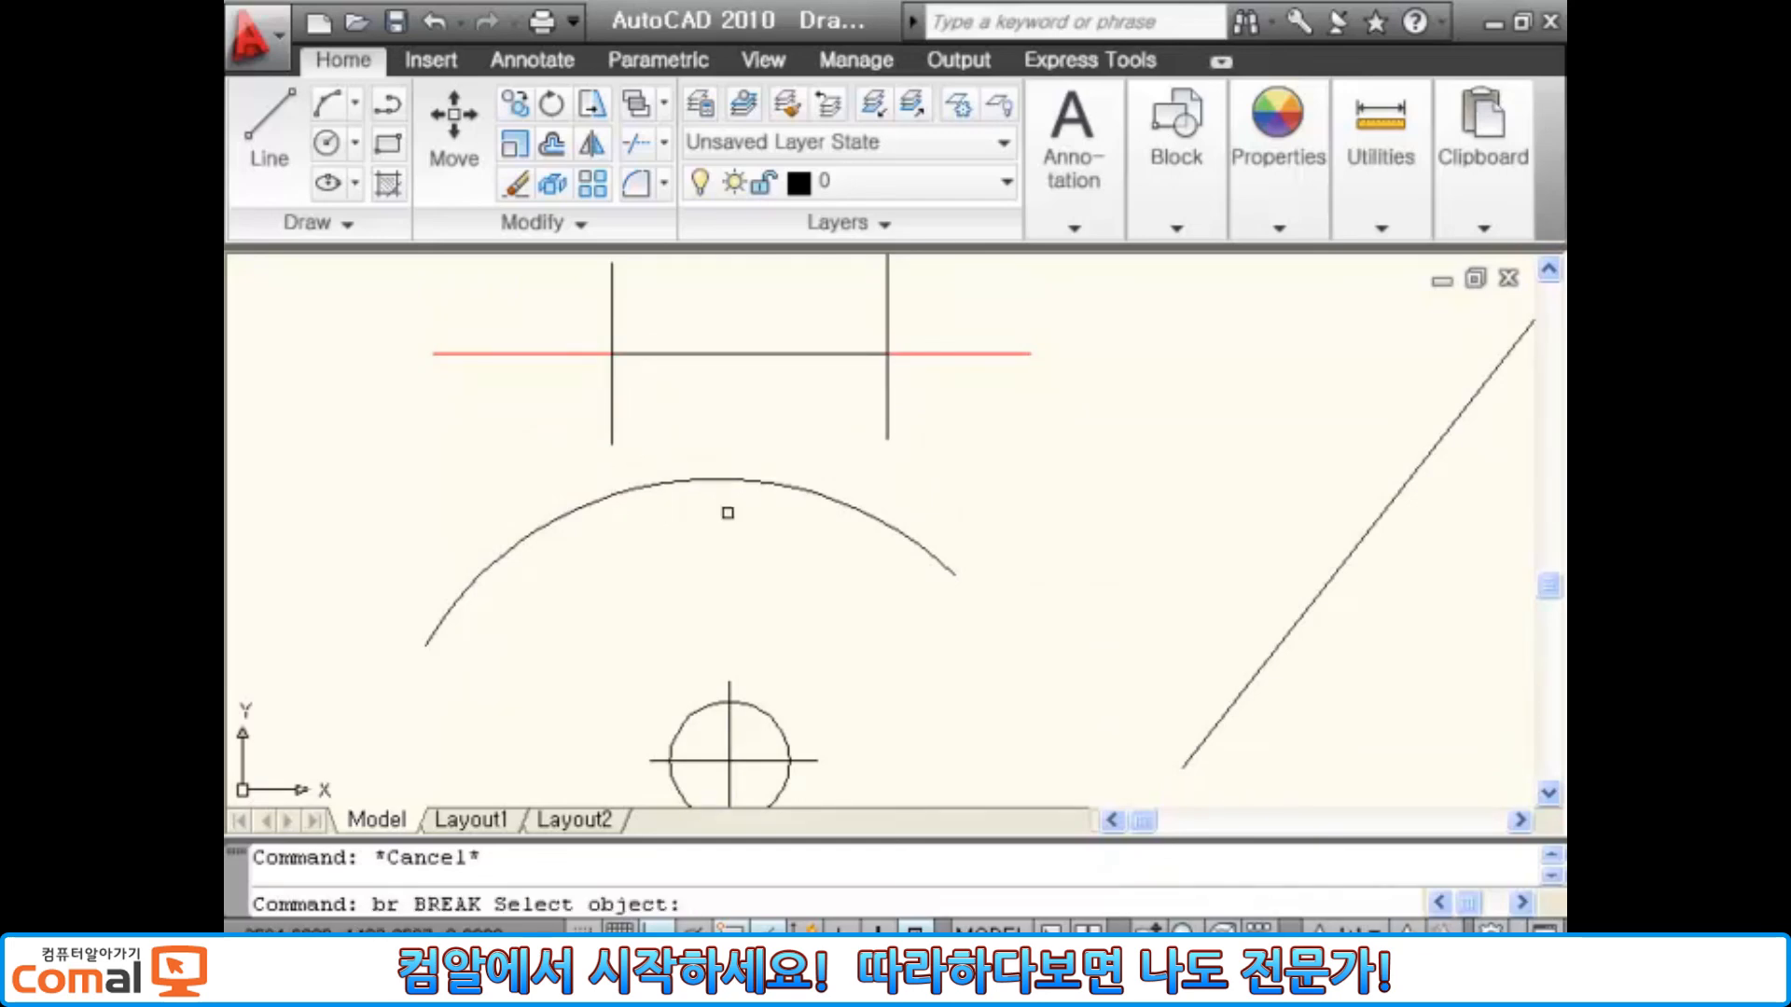
left_click(704, 476)
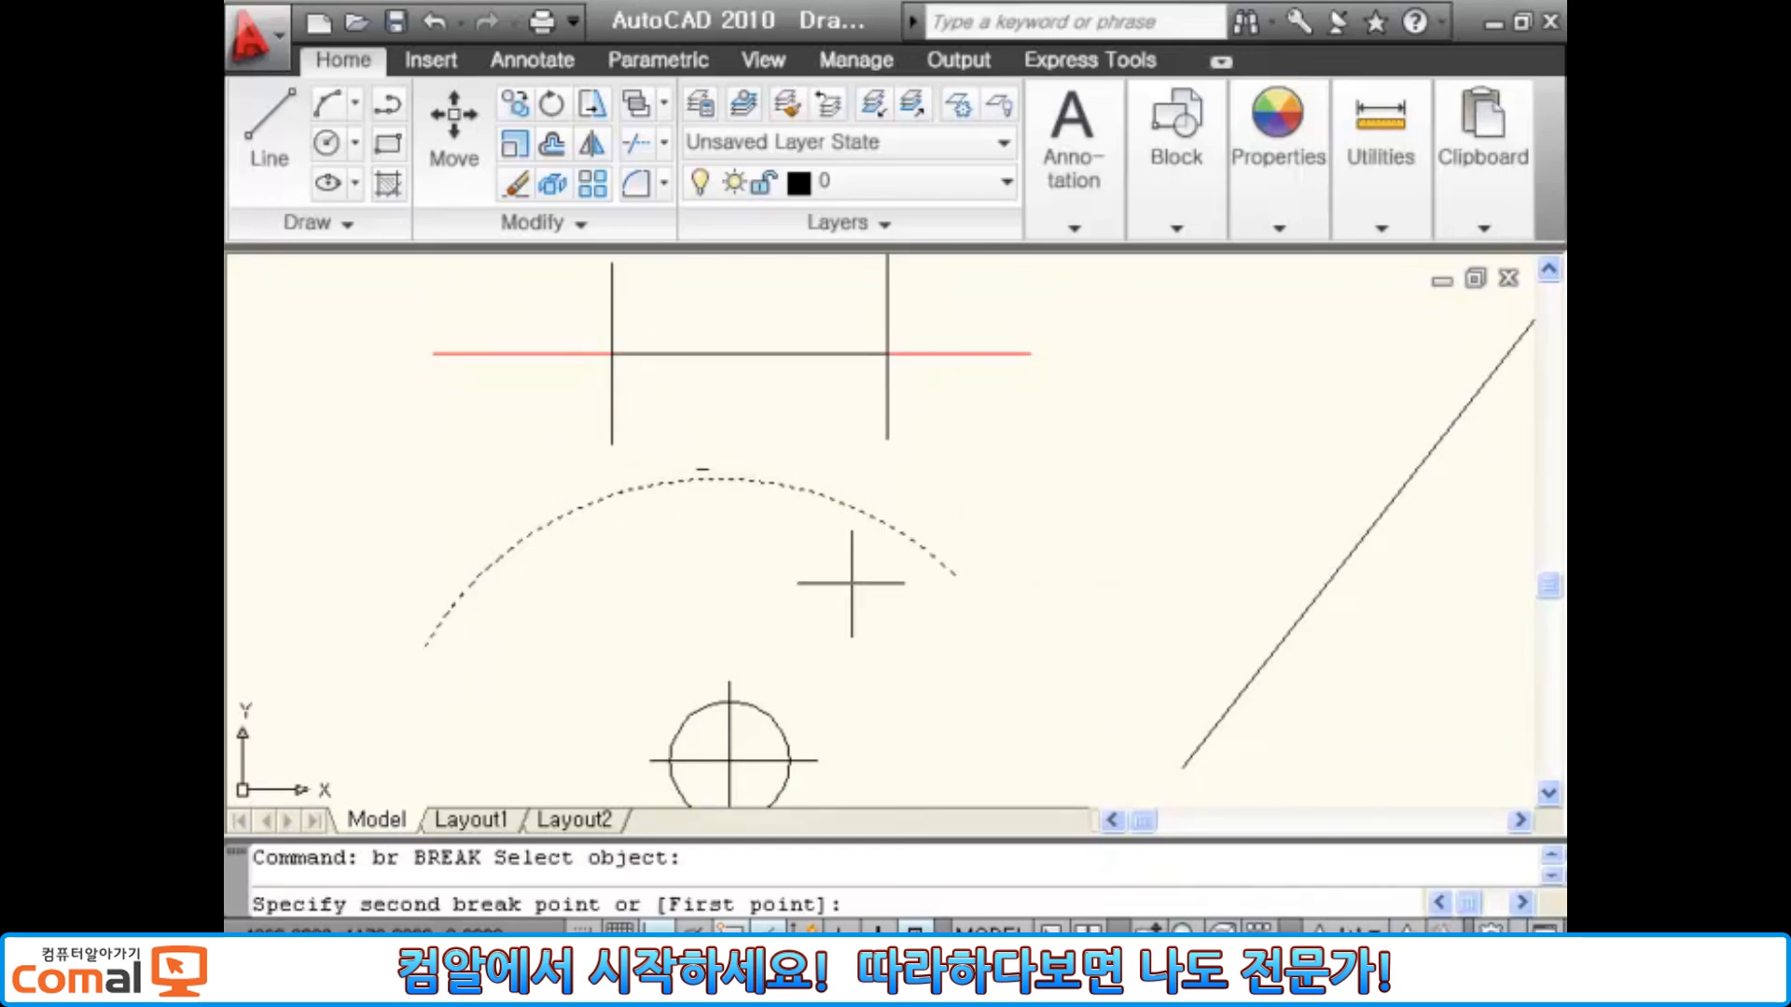
type("f")
key("Return")
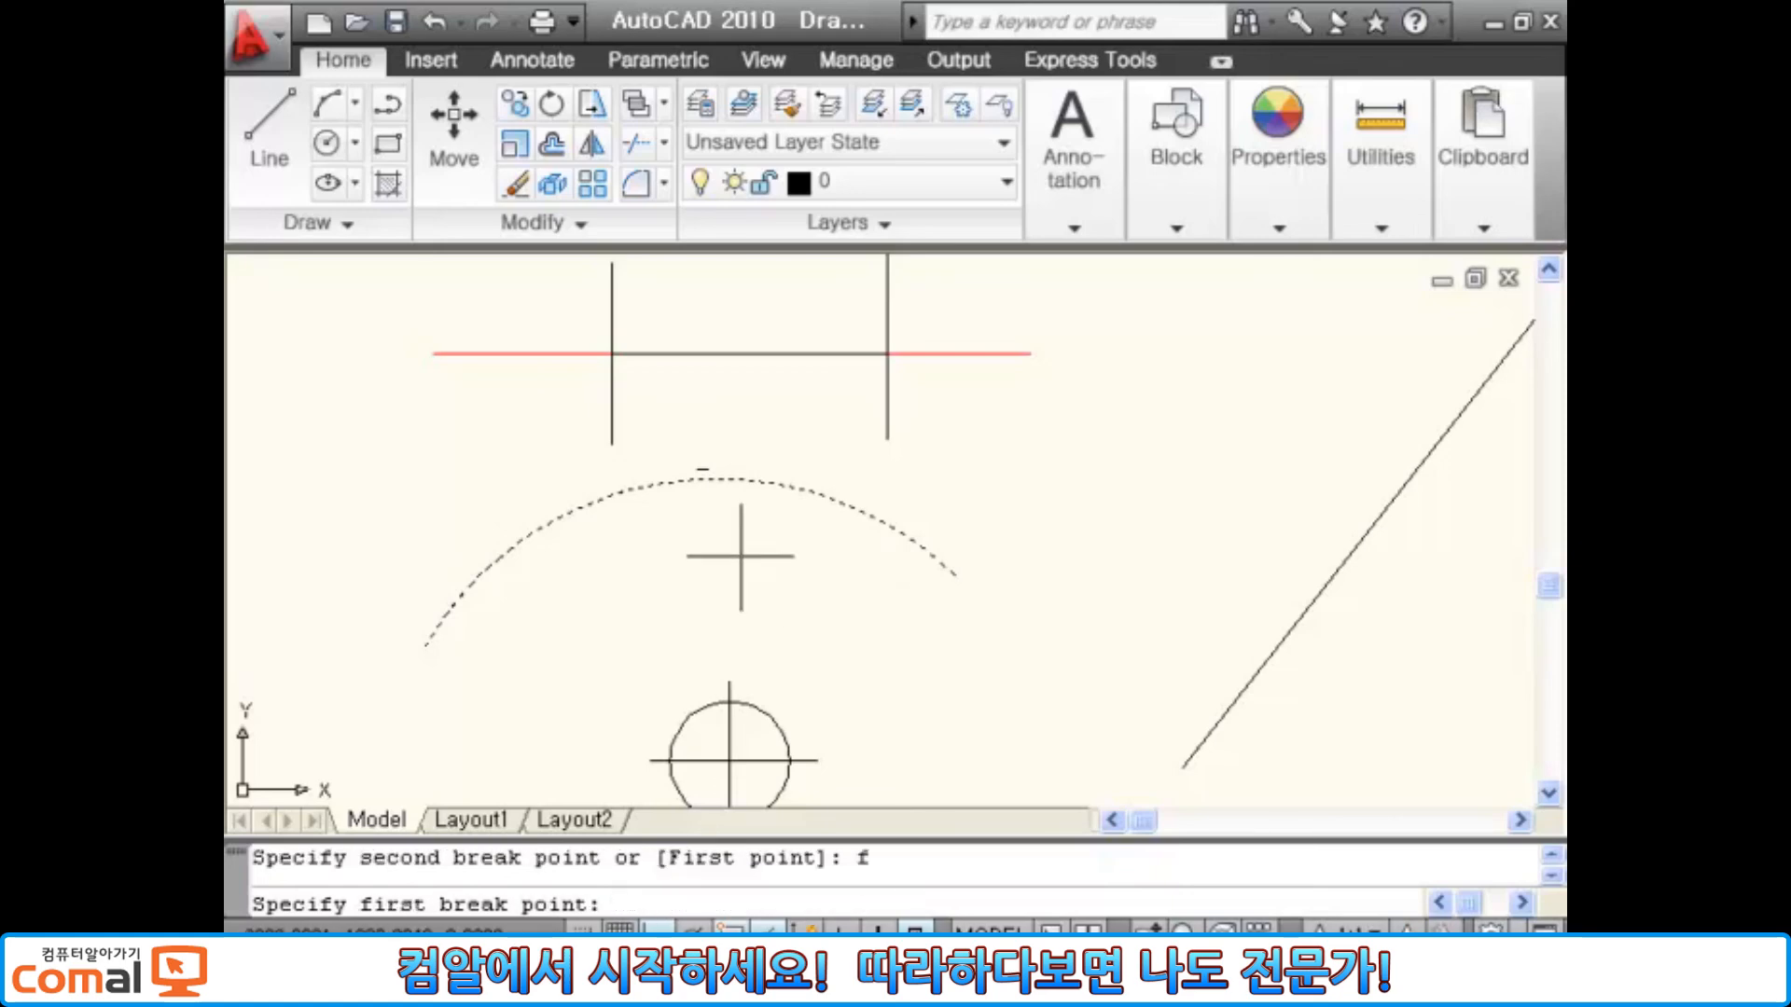
left_click(672, 481)
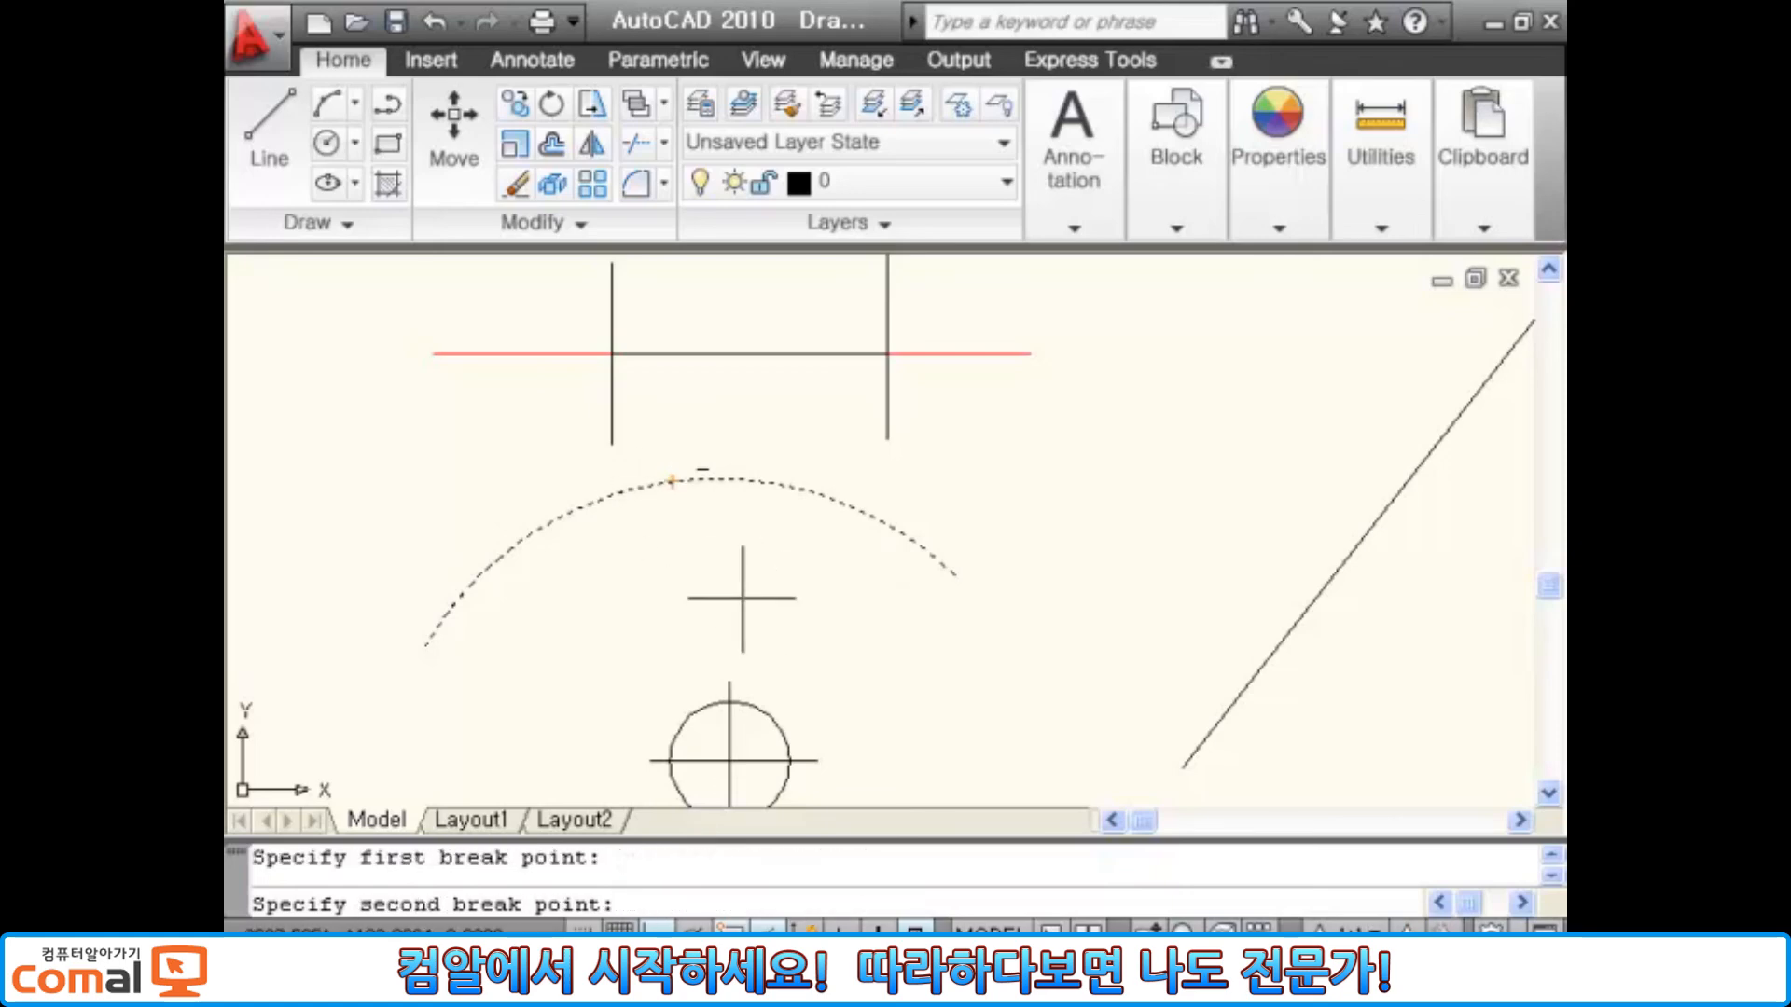
type("@")
key("Return")
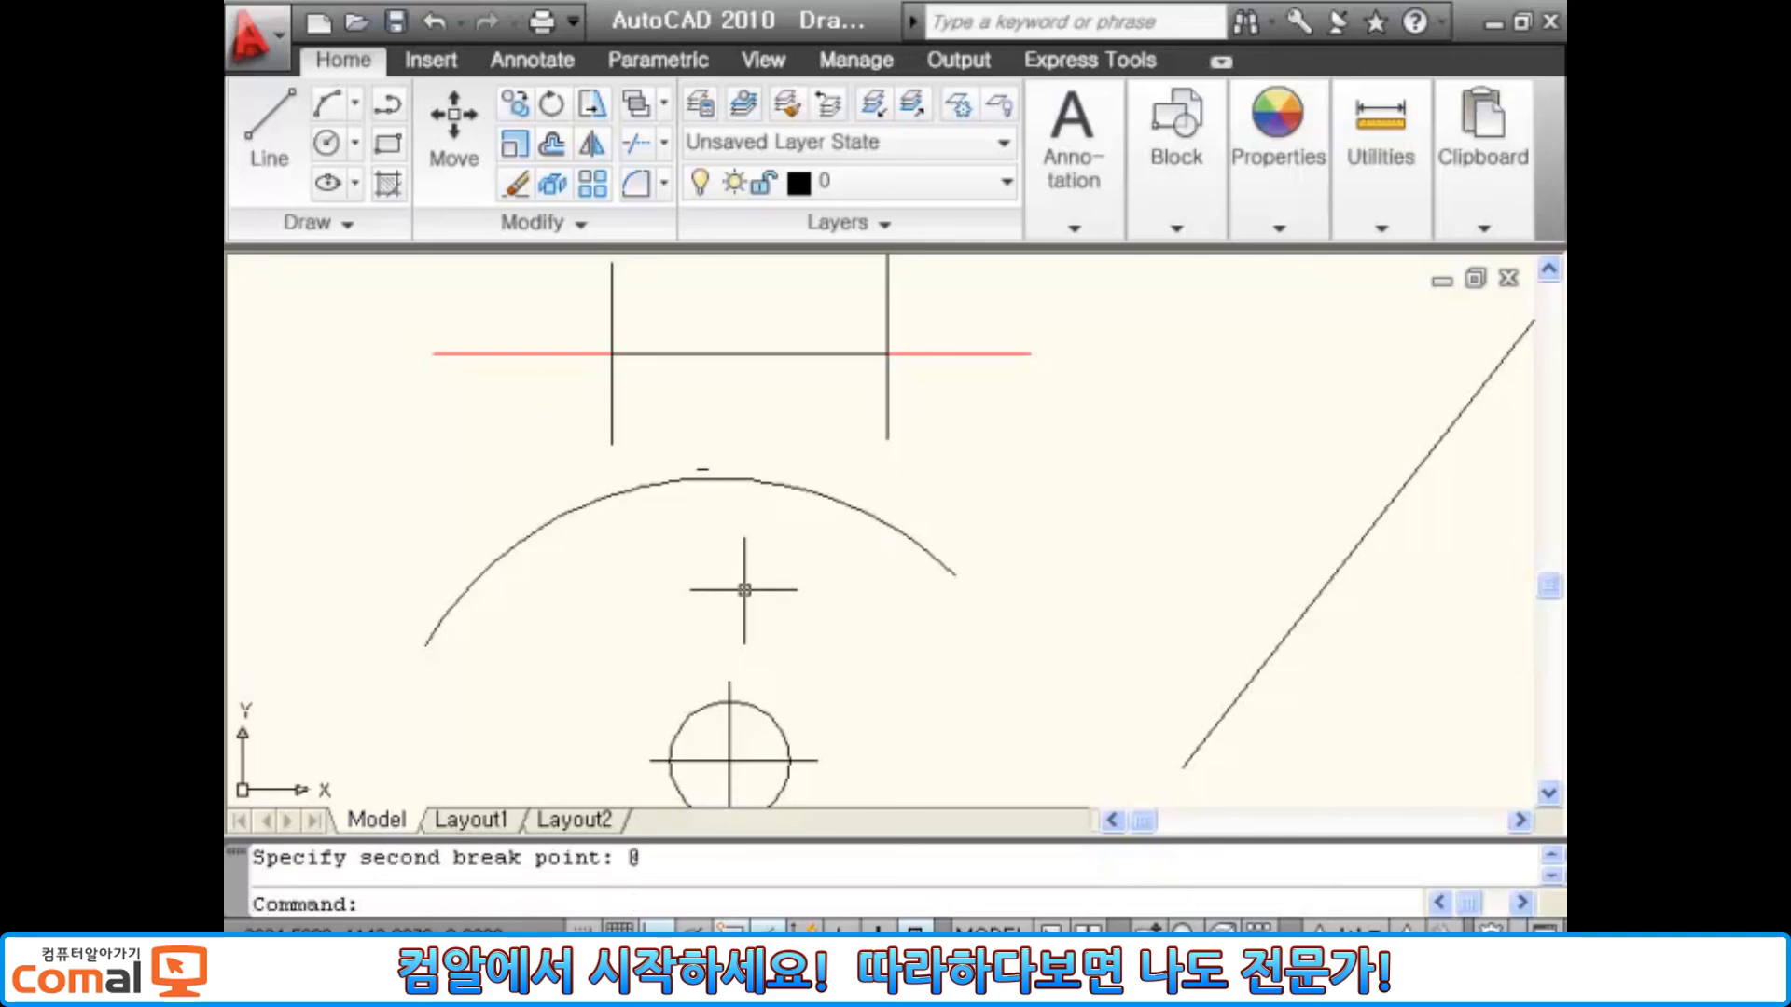
- Set the color of the arc piece right of the split point to Green and clear the selection
left_click(908, 578)
left_click(853, 502)
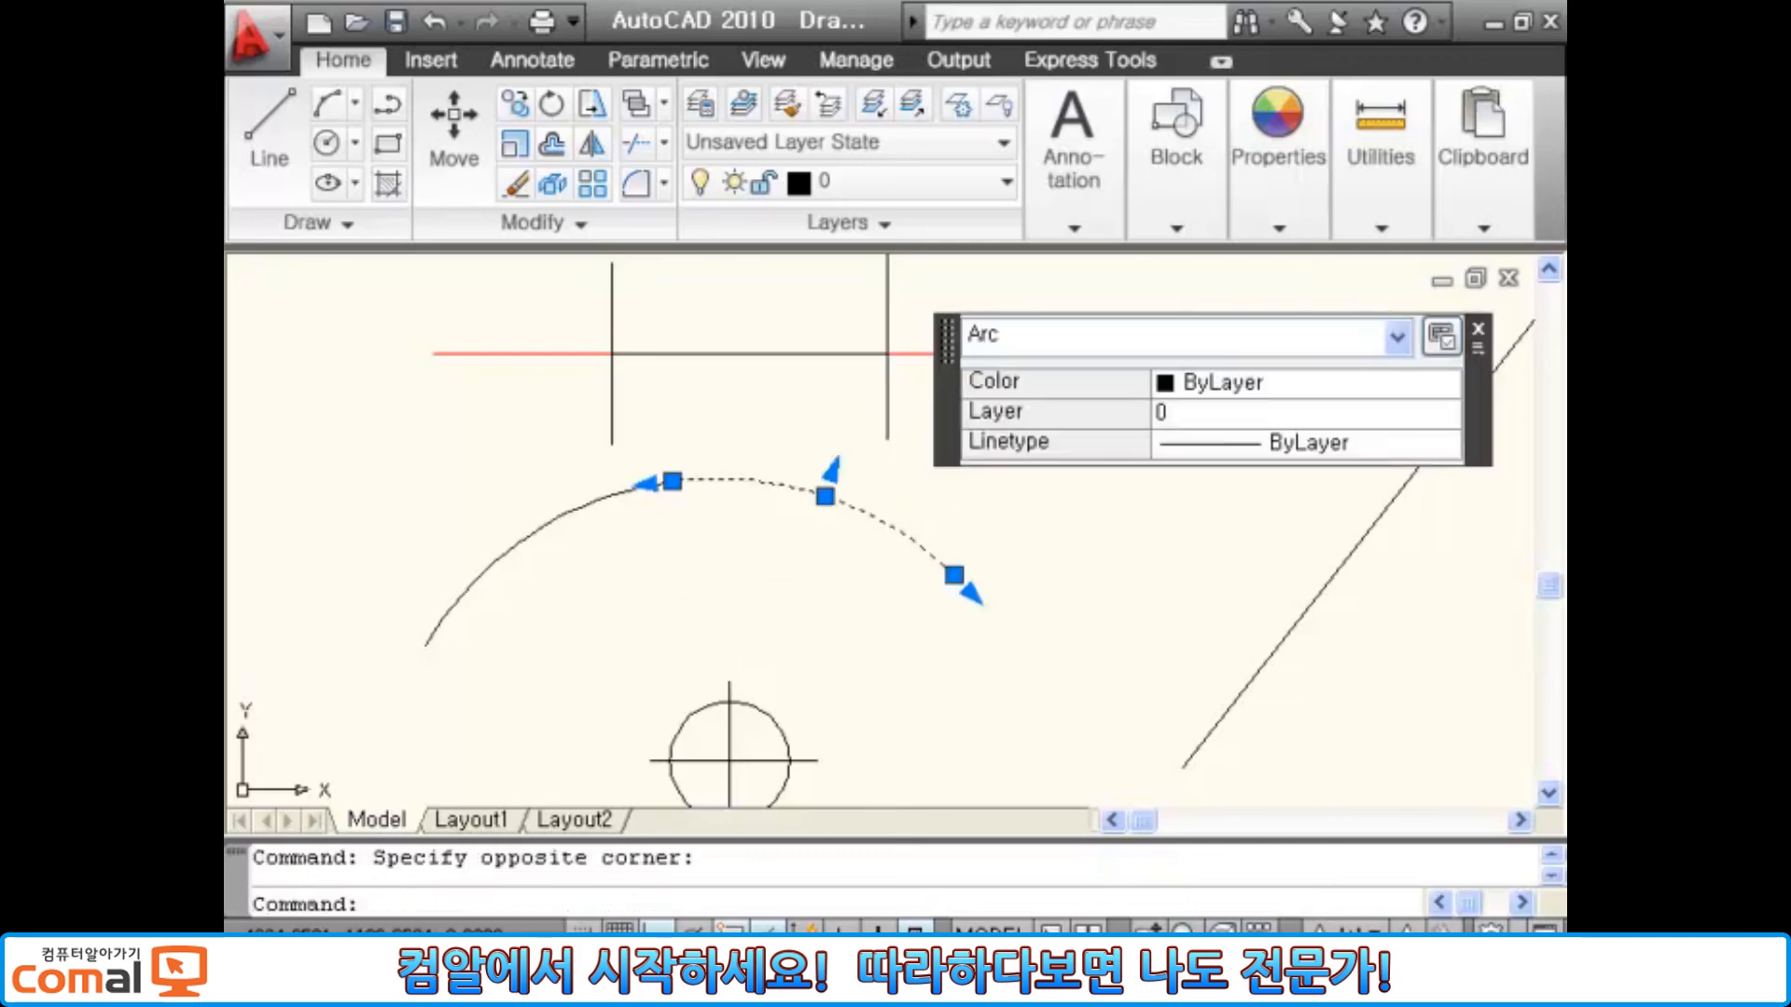
left_click(1442, 384)
left_click(1446, 384)
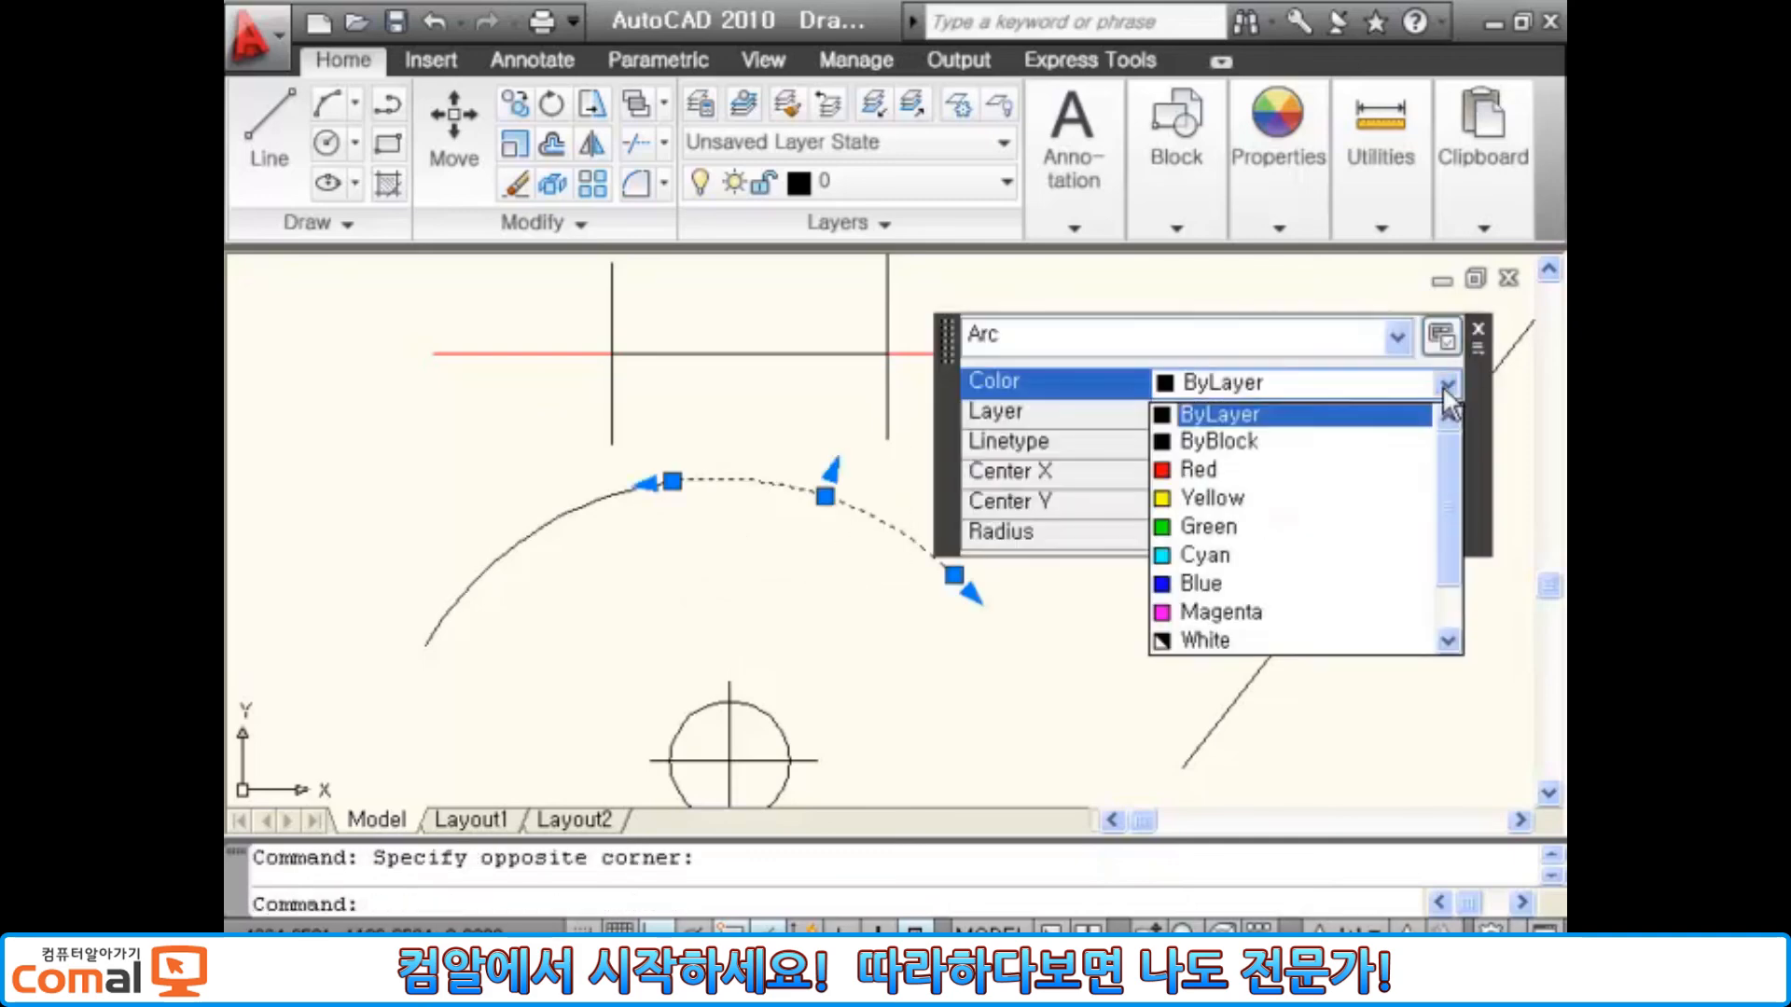
left_click(1274, 526)
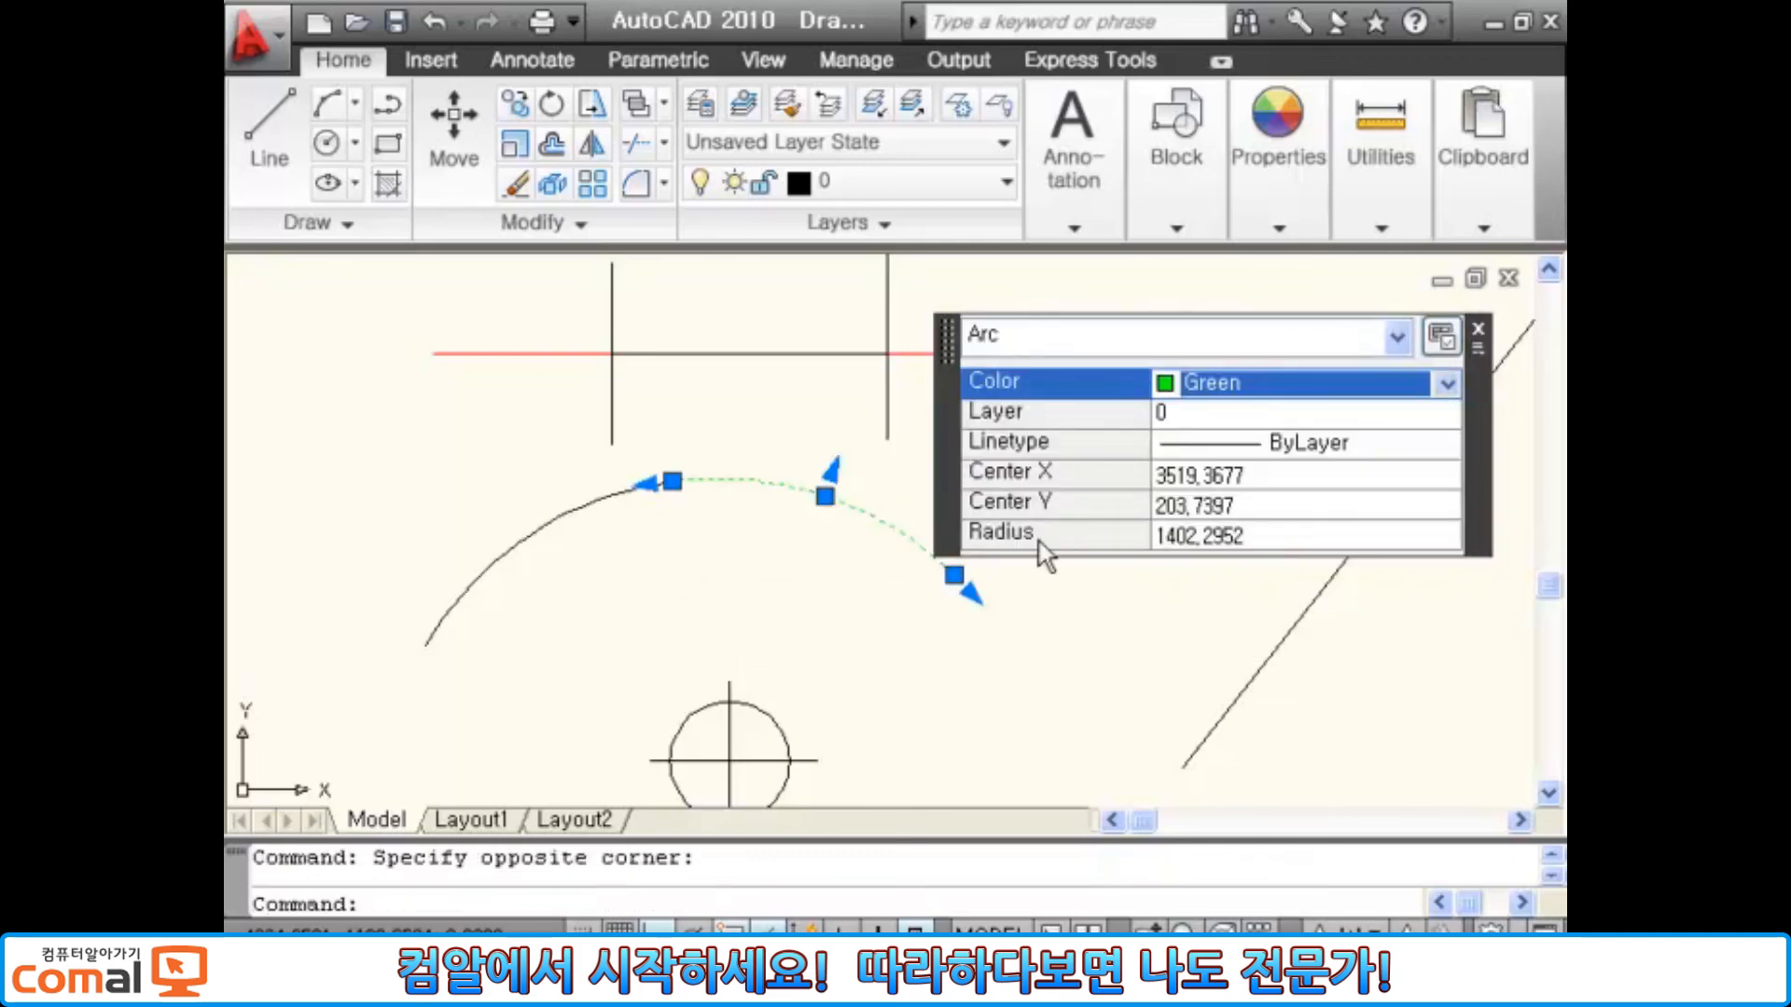
left_click(1479, 329)
key("Escape")
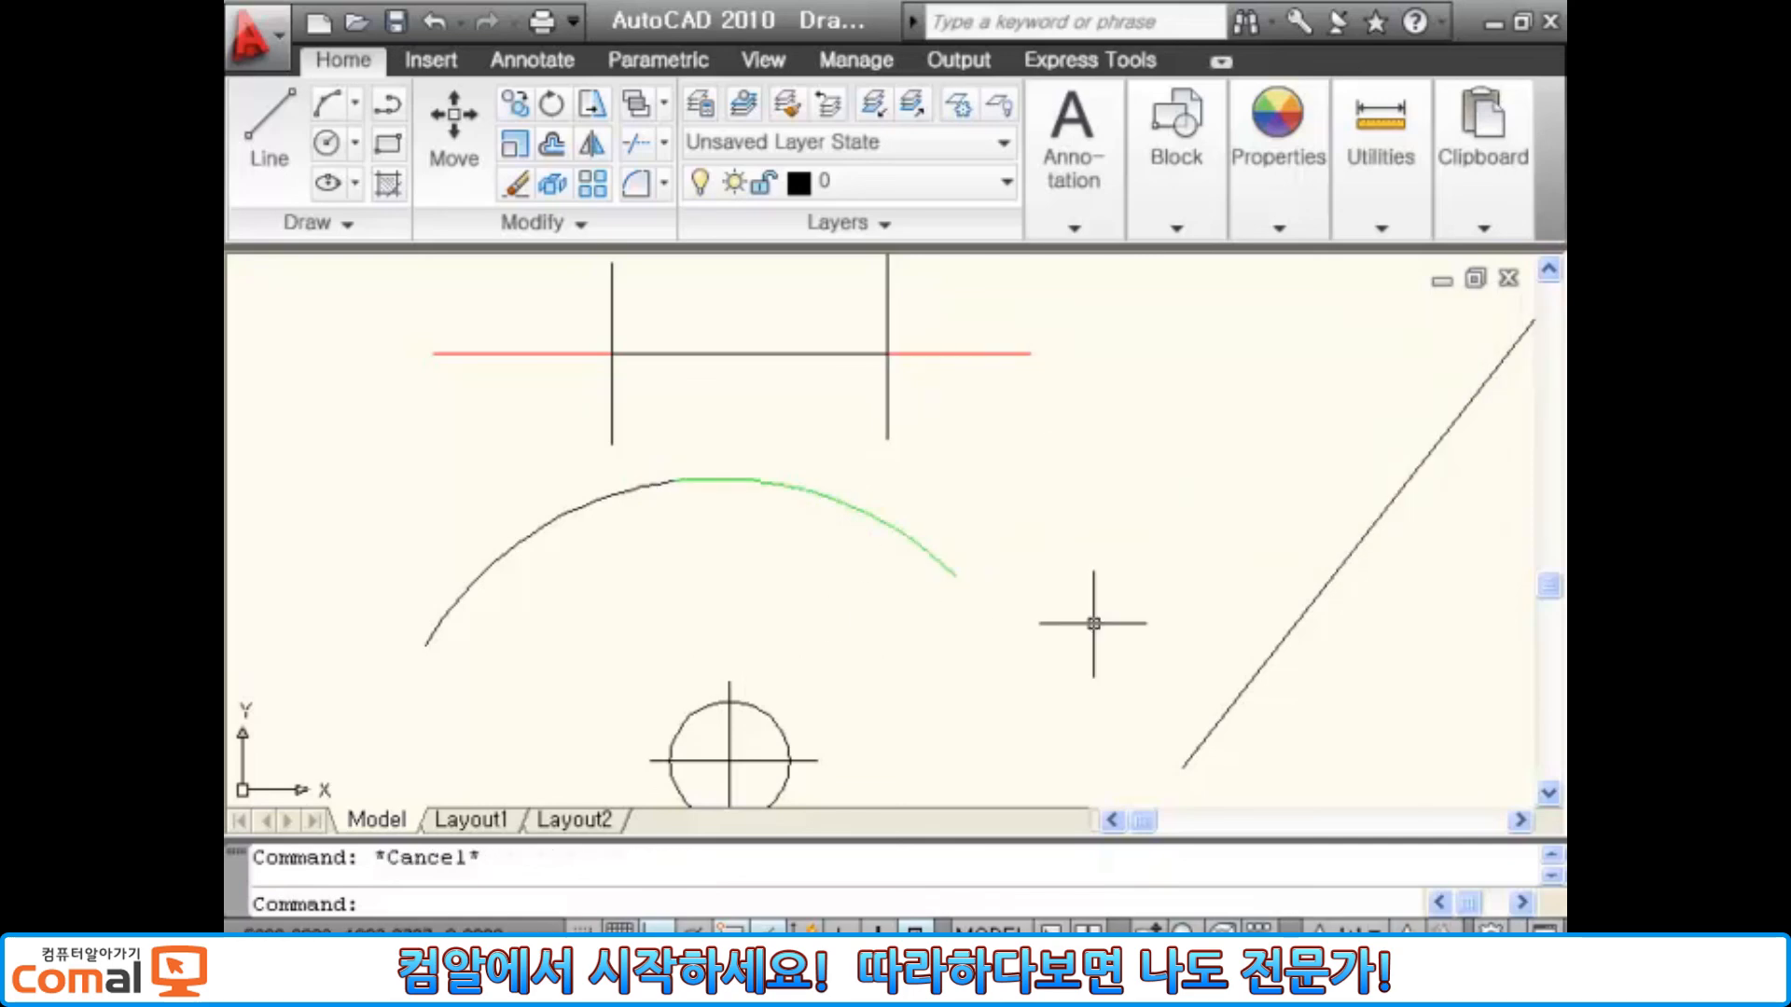